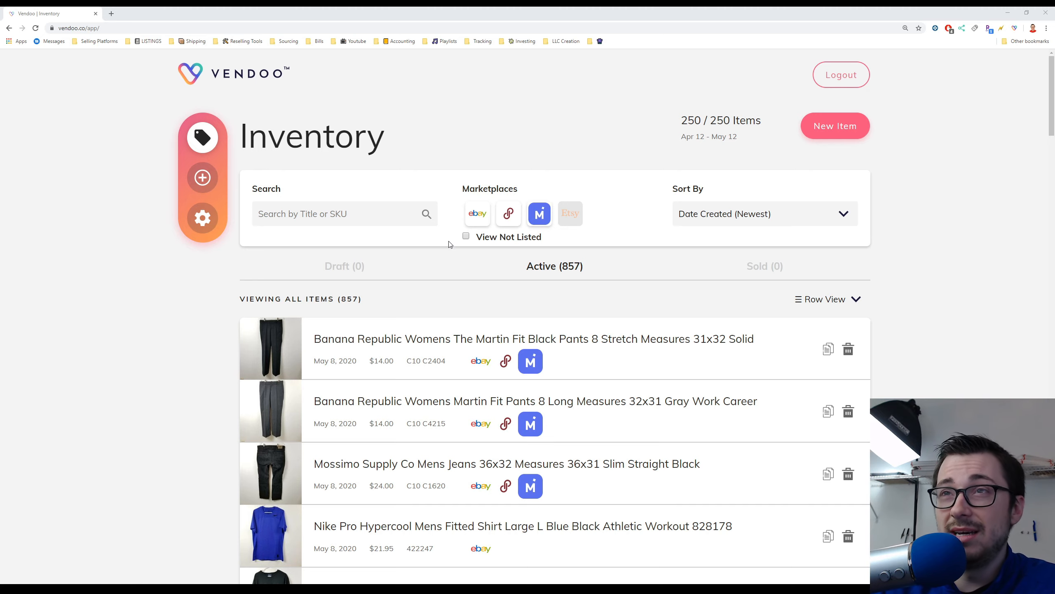
Try to start a new inventory item, returning to the inventory list each time
click(203, 177)
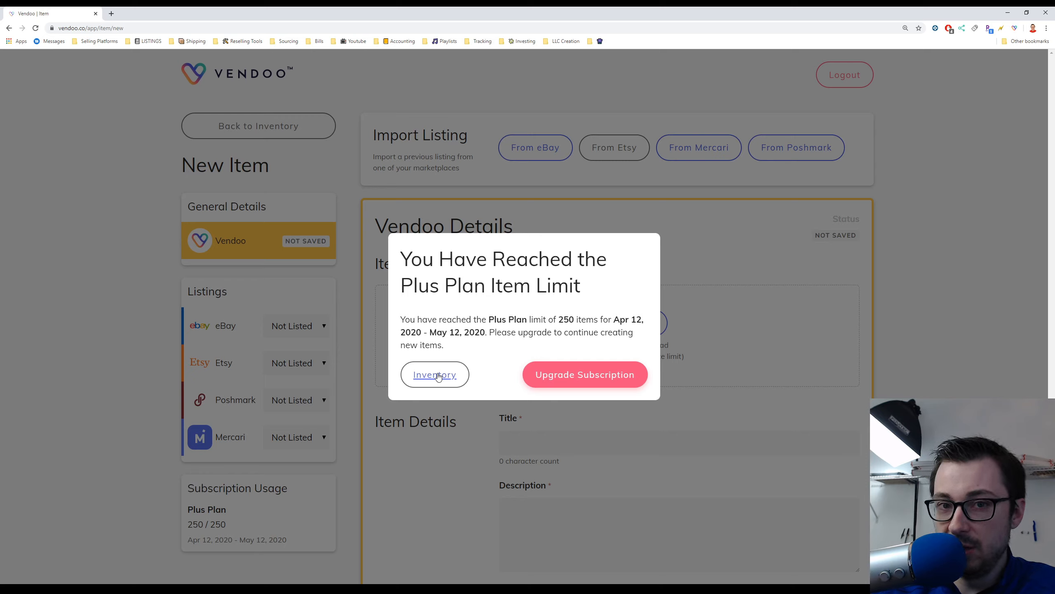
click(462, 377)
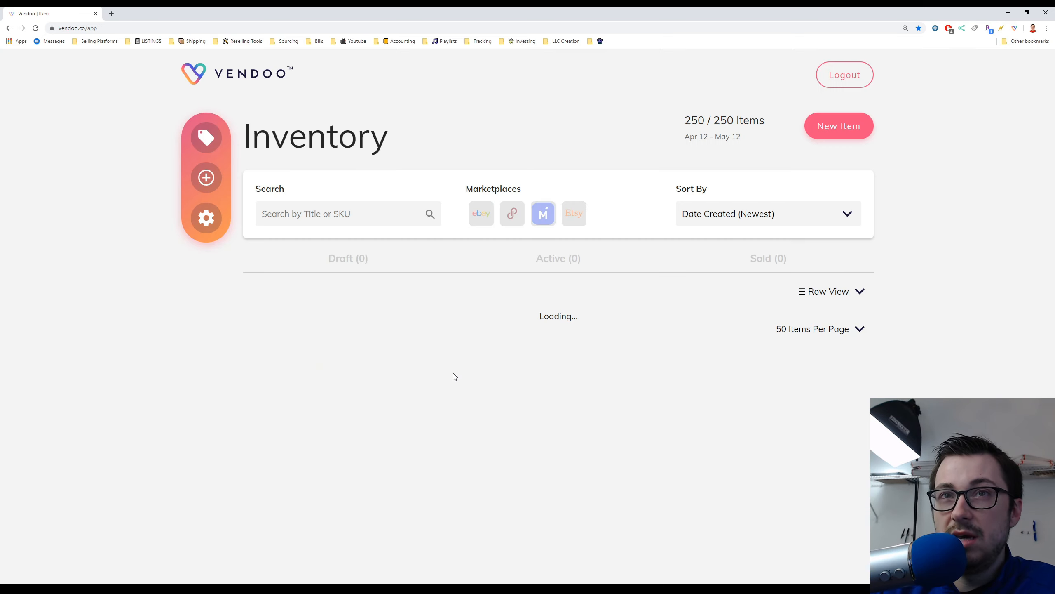
click(202, 178)
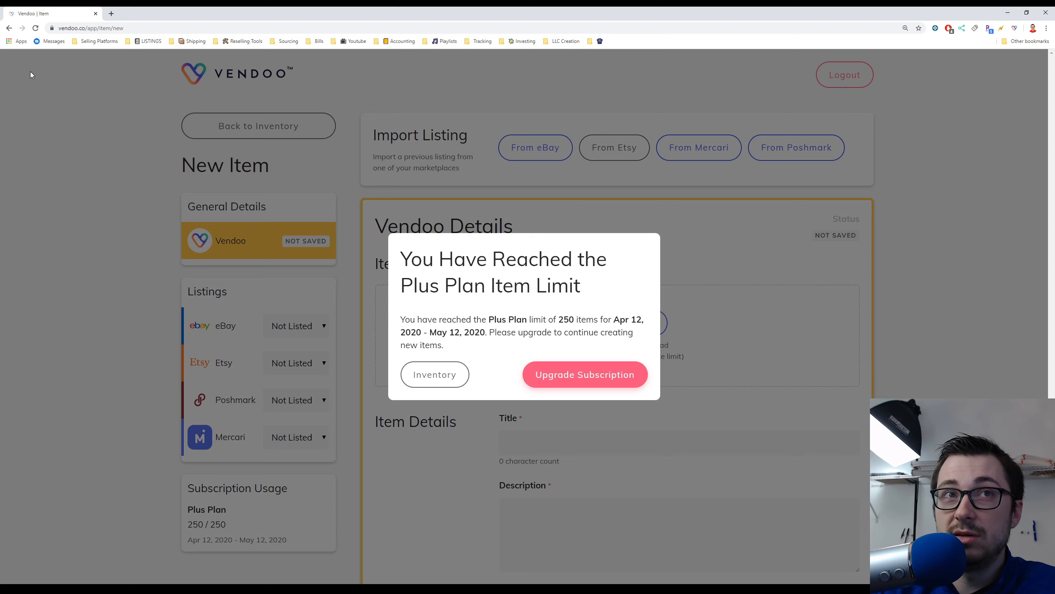
click(454, 383)
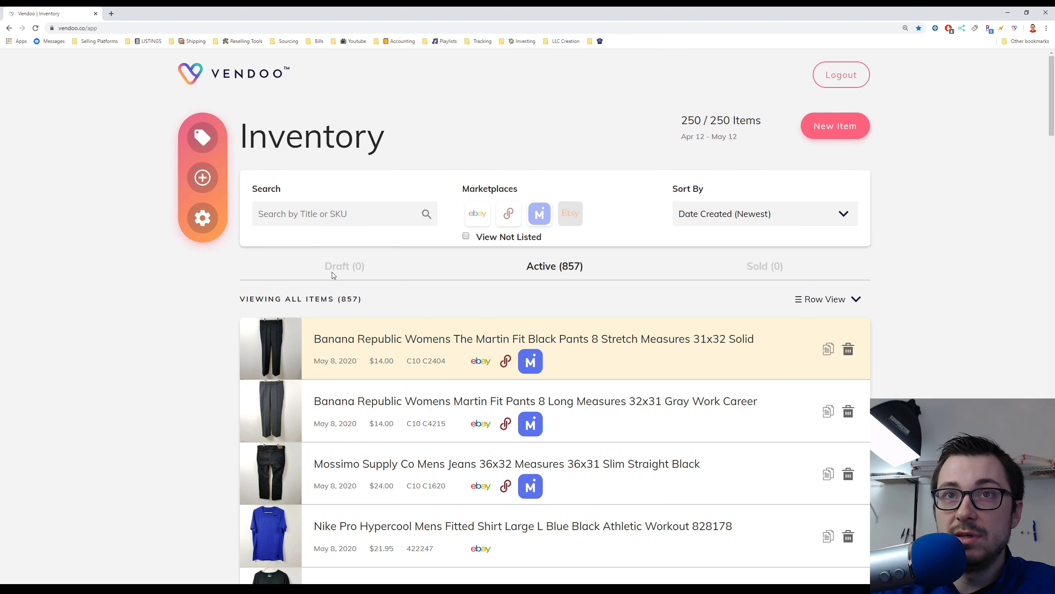
click(201, 186)
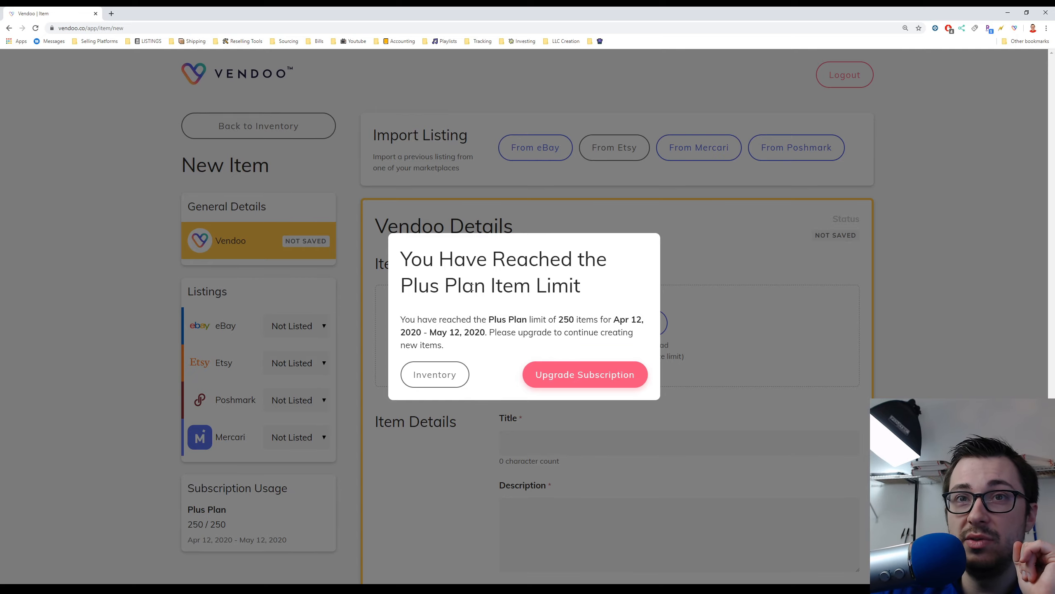
click(448, 374)
Open the Nike Pro Hypercool Mens Fitted Shirt item from the inventory in a new tab and switch to it
scroll(394, 311, down, 3)
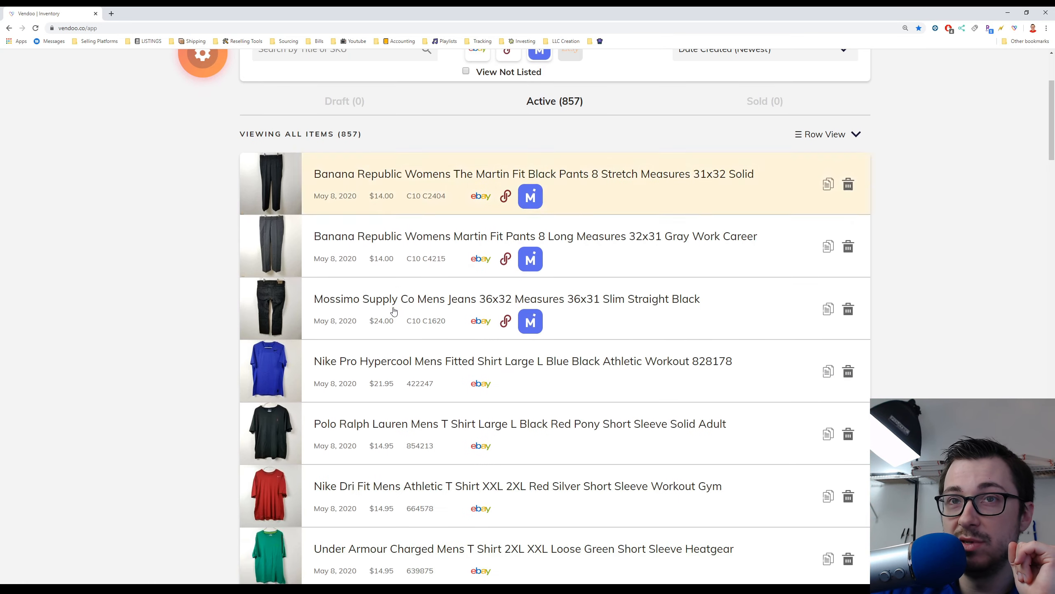
scroll(394, 311, down, 10)
scroll(401, 306, up, 11)
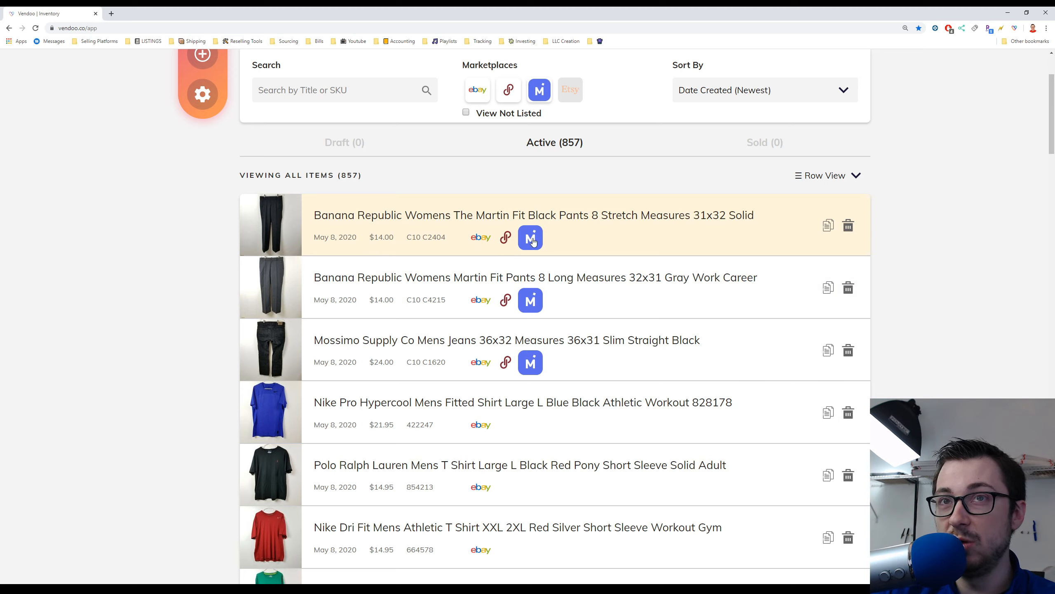
scroll(536, 278, down, 3)
scroll(536, 278, down, 2)
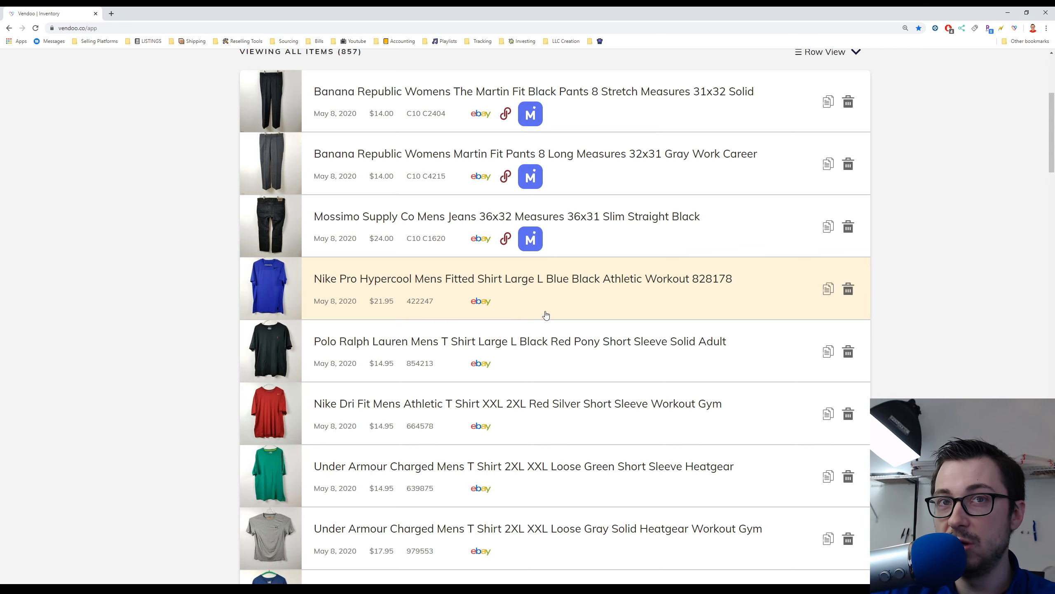
scroll(515, 370, down, 1)
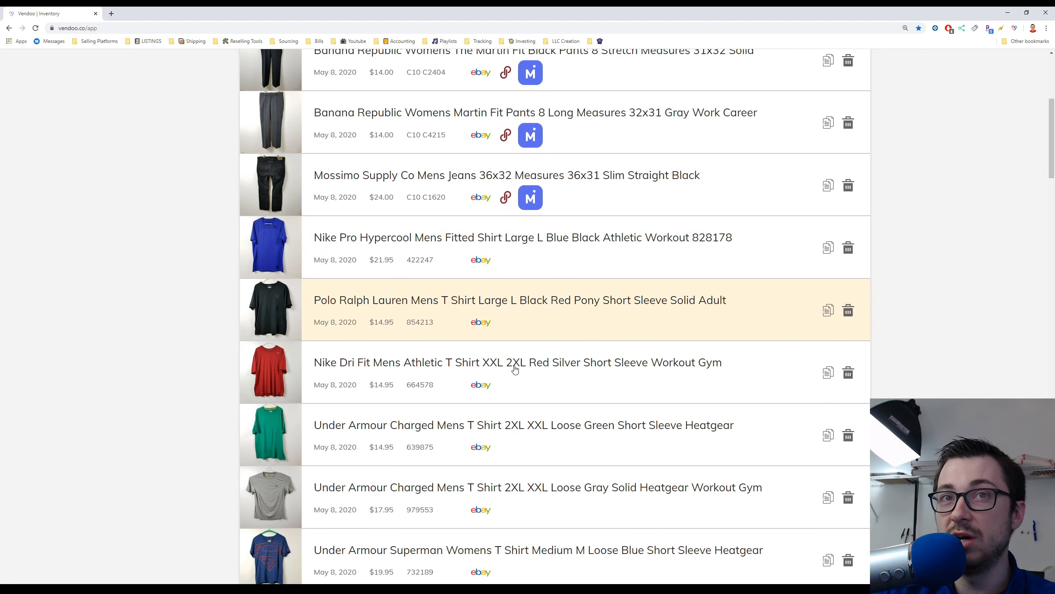
middle_click(348, 267)
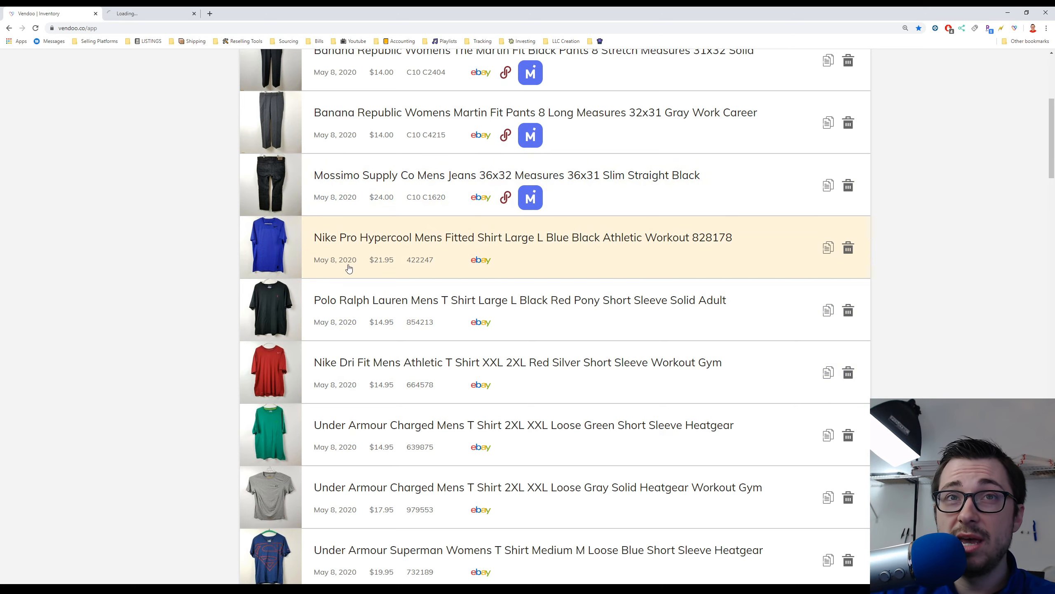
click(176, 10)
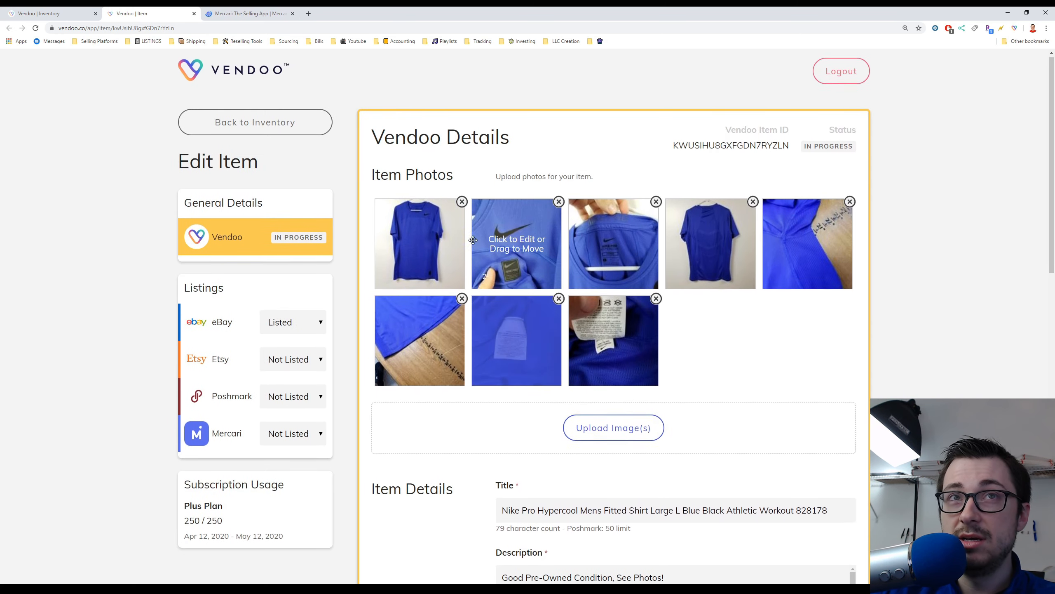
Shorten the item title to "Nike Pro Hypercool Mens Fitted Shirt Large L Blue" to fit Poshmark's 50-character limit
scroll(536, 324, down, 10)
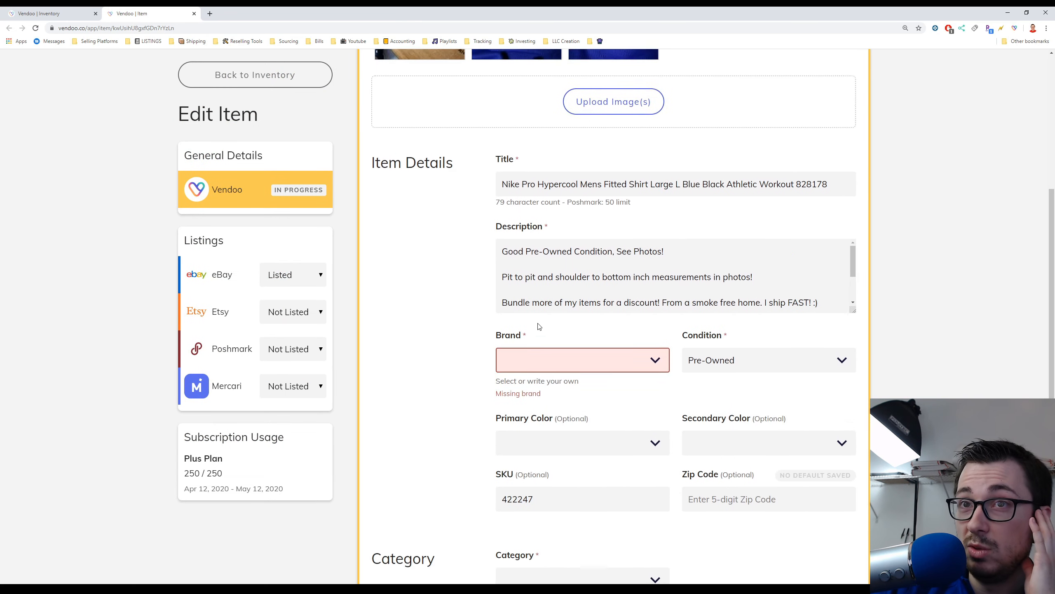
scroll(542, 324, down, 5)
scroll(519, 337, up, 14)
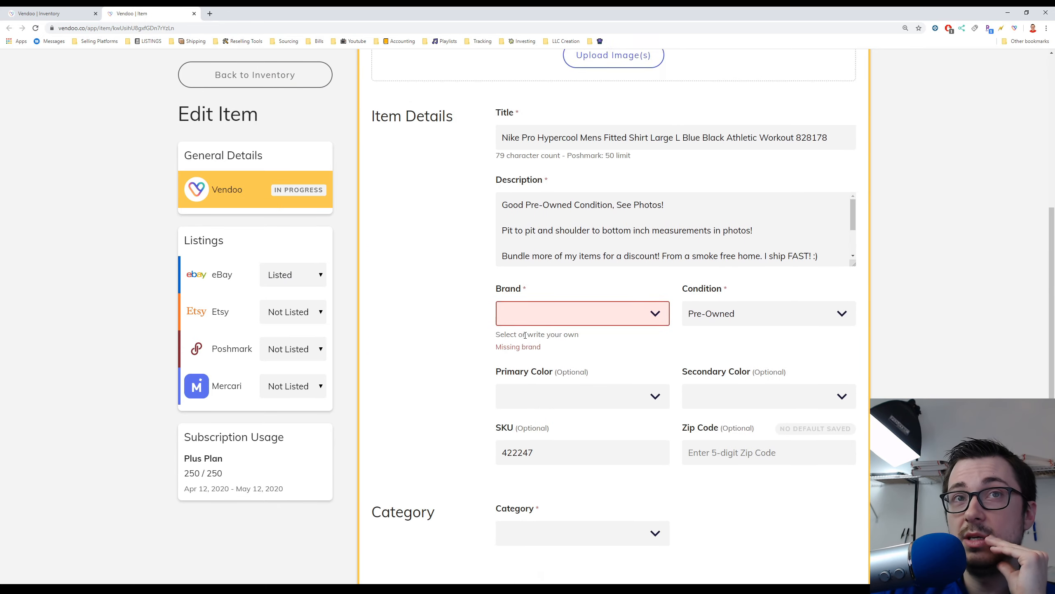
scroll(702, 374, down, 4)
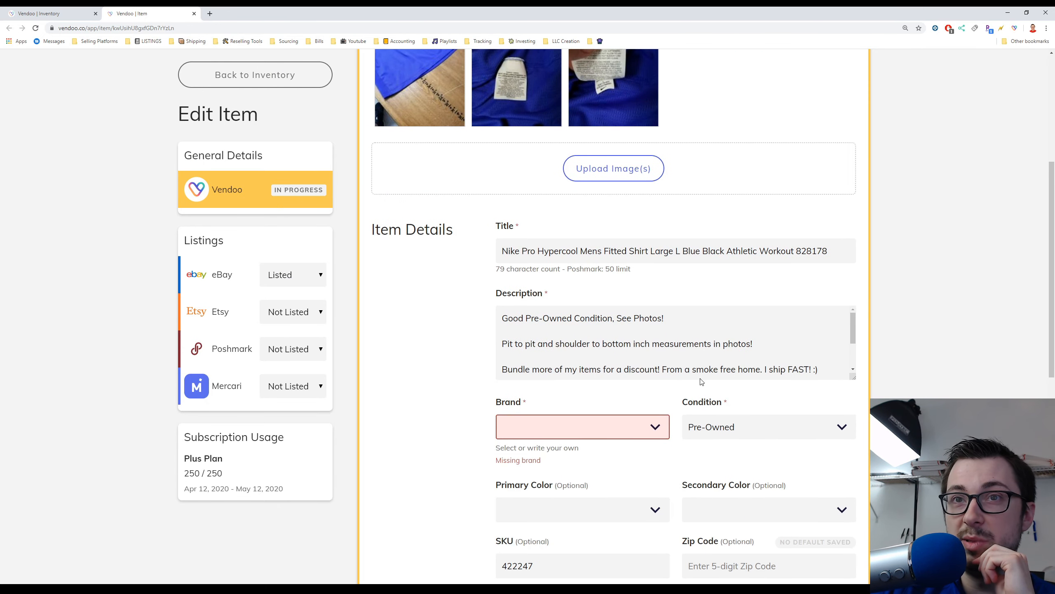
scroll(615, 389, down, 2)
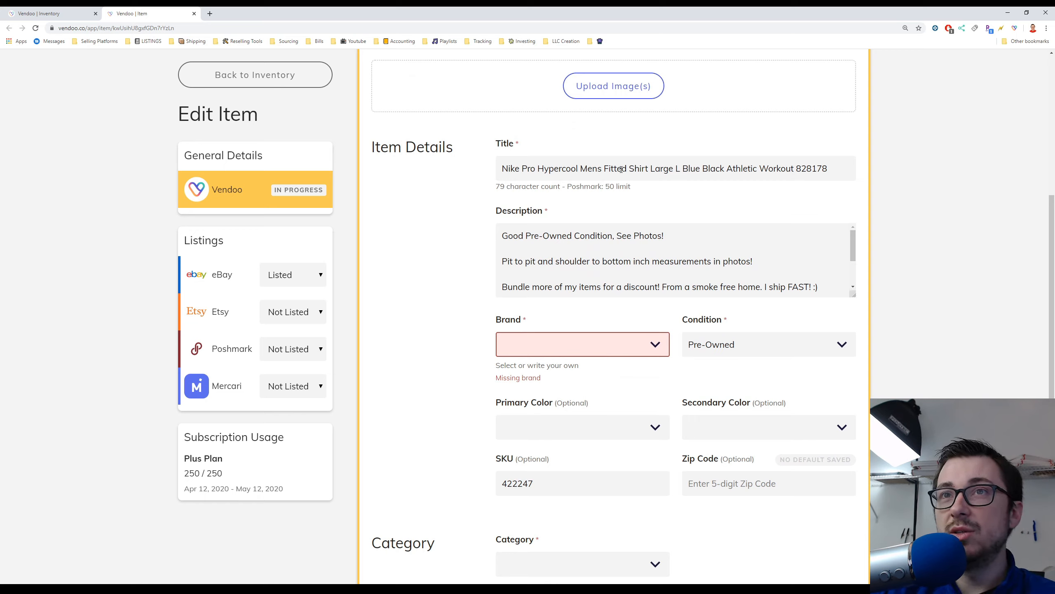
drag(568, 187, 636, 189)
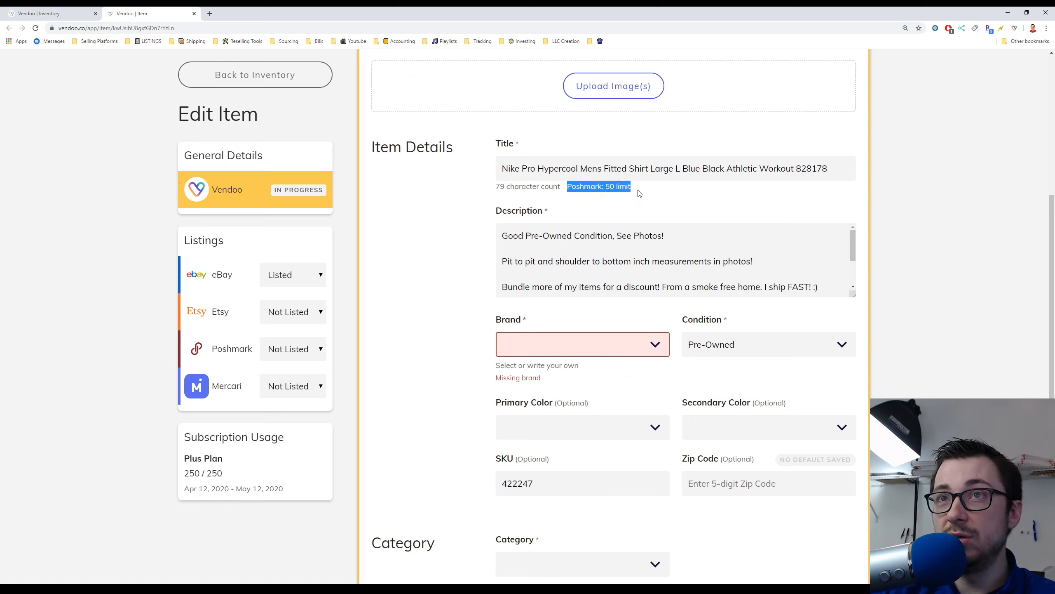
click(647, 192)
drag(568, 186, 630, 187)
click(647, 192)
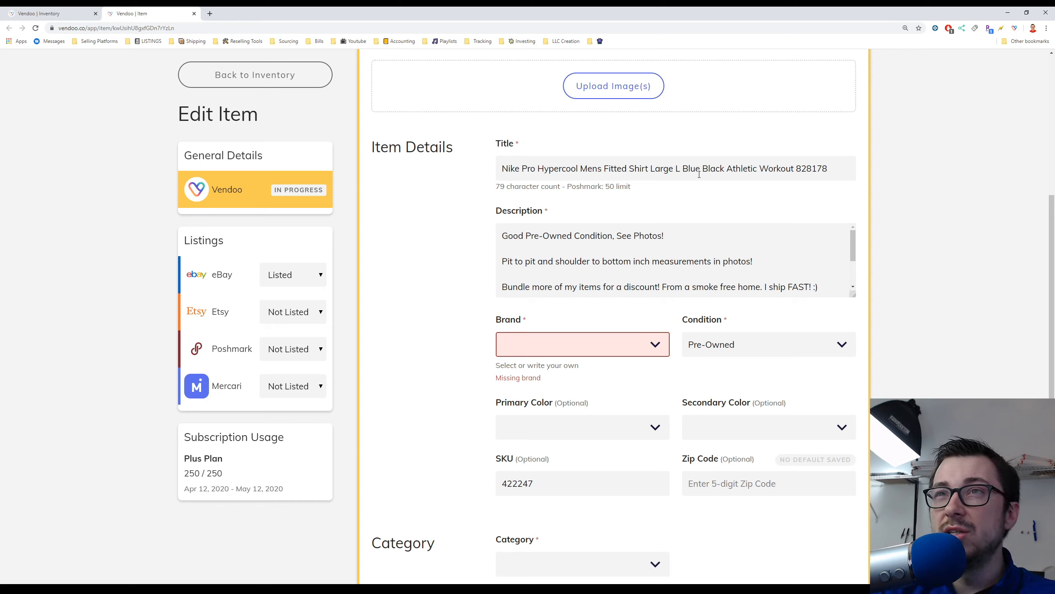
drag(699, 174, 857, 168)
key(BackSpace)
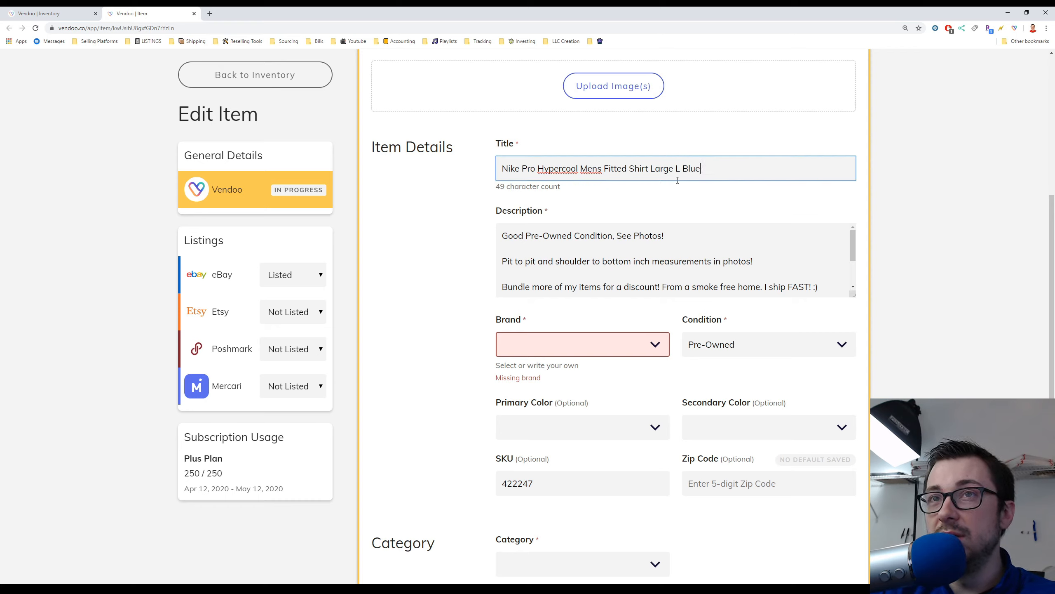
Set the item's brand to Nike and its primary color to Blue
scroll(602, 233, down, 3)
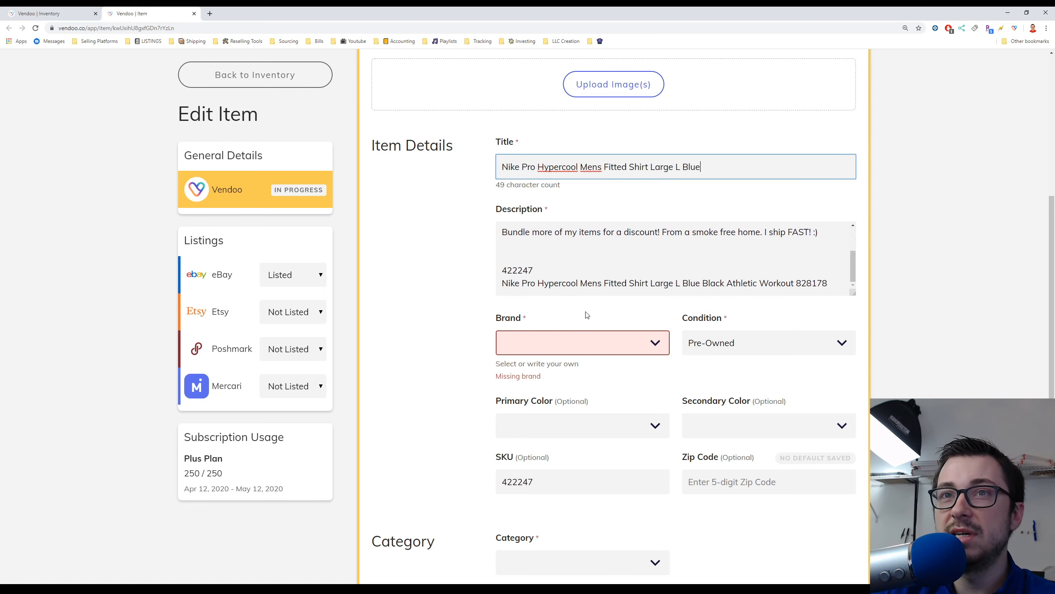
scroll(587, 314, down, 1)
click(609, 313)
text(e)
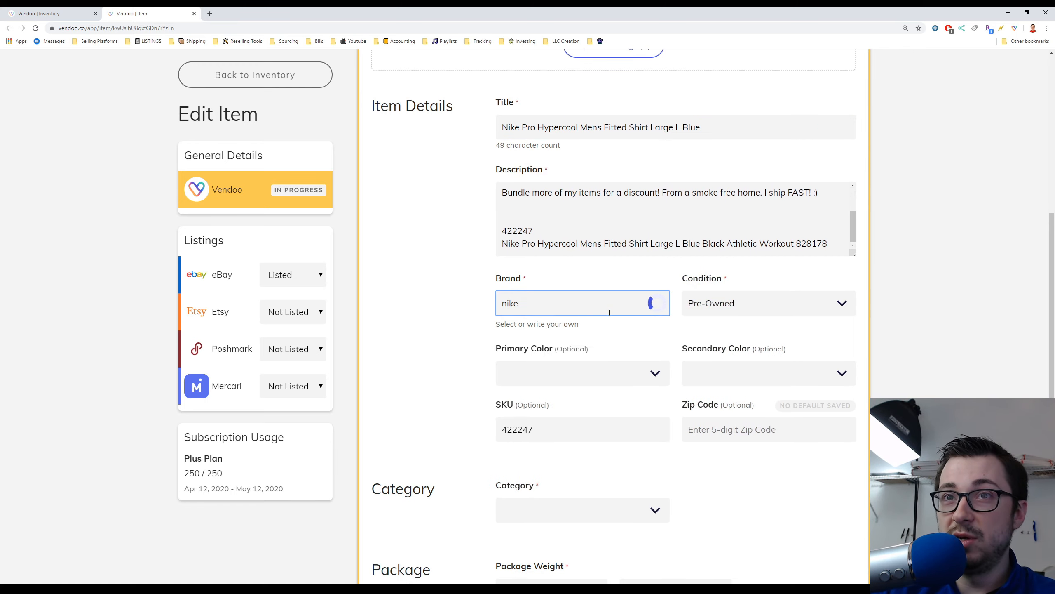
key(Return)
click(655, 373)
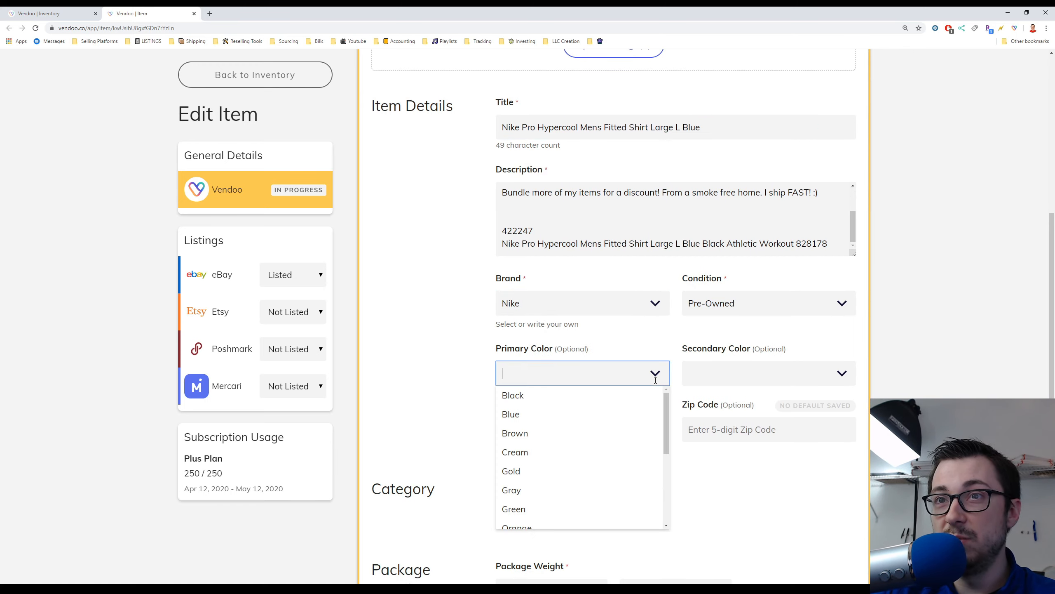
click(558, 417)
Remove the extra blank line above the SKU at the end of the item description
scroll(763, 402, down, 2)
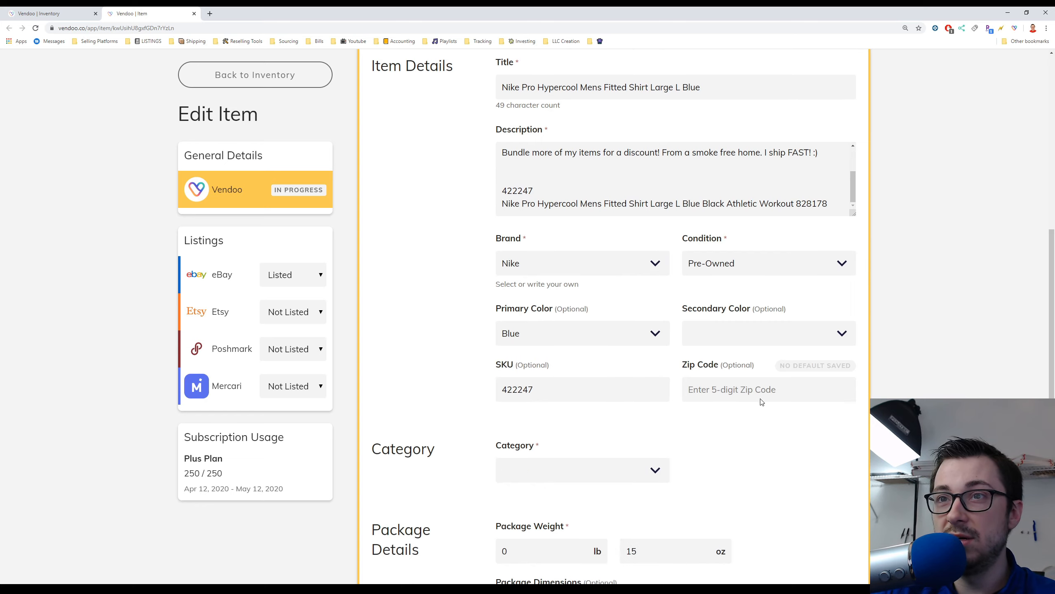
drag(540, 347, 468, 347)
drag(559, 320, 476, 328)
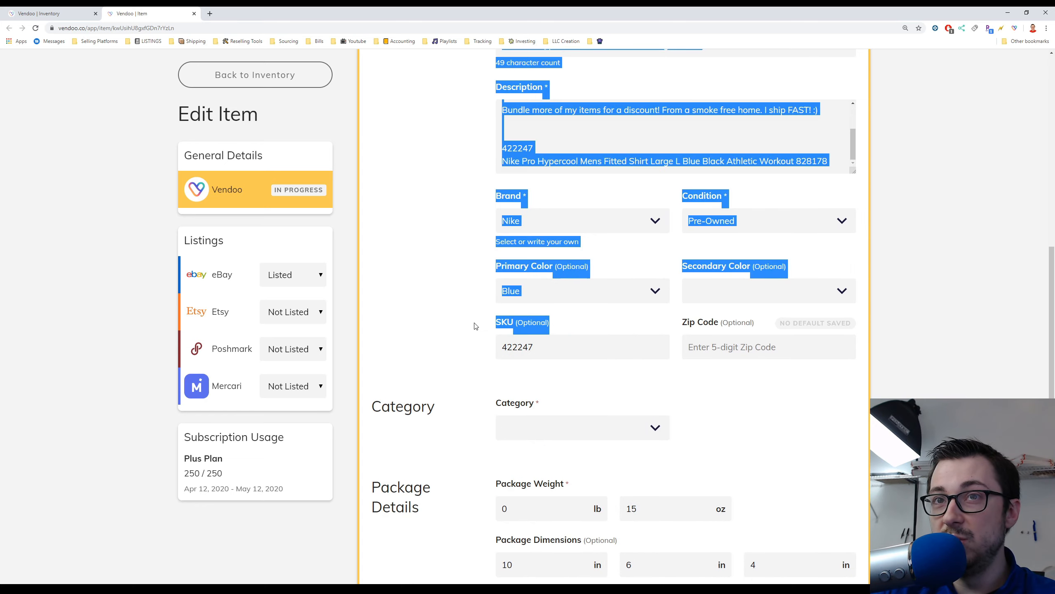
click(553, 348)
scroll(554, 348, up, 2)
click(533, 218)
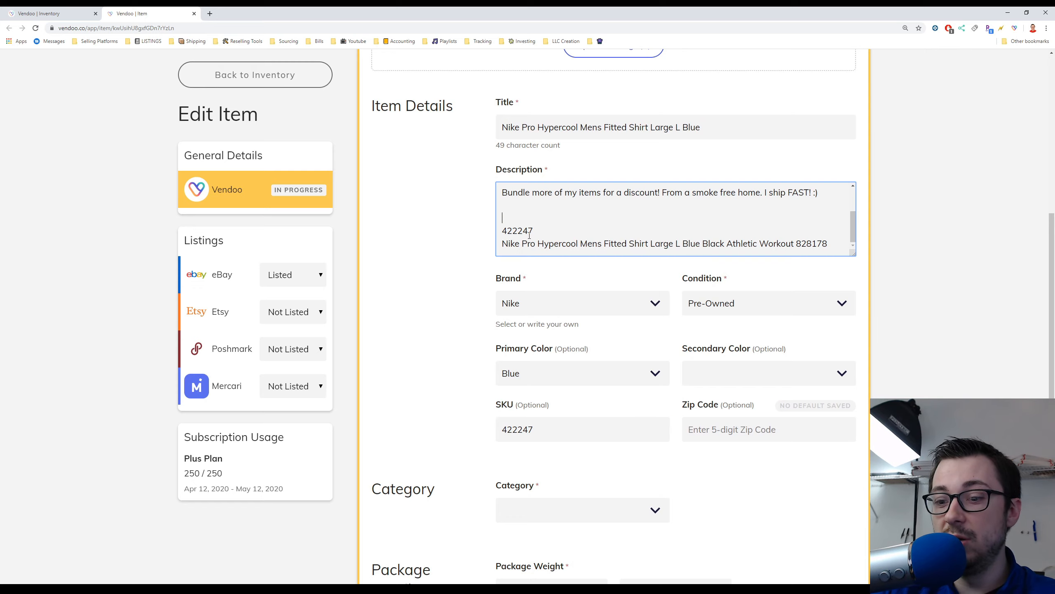
key(BackSpace)
drag(503, 231, 829, 245)
key(BackSpace)
key(ctrl+z)
scroll(507, 221, down, 1)
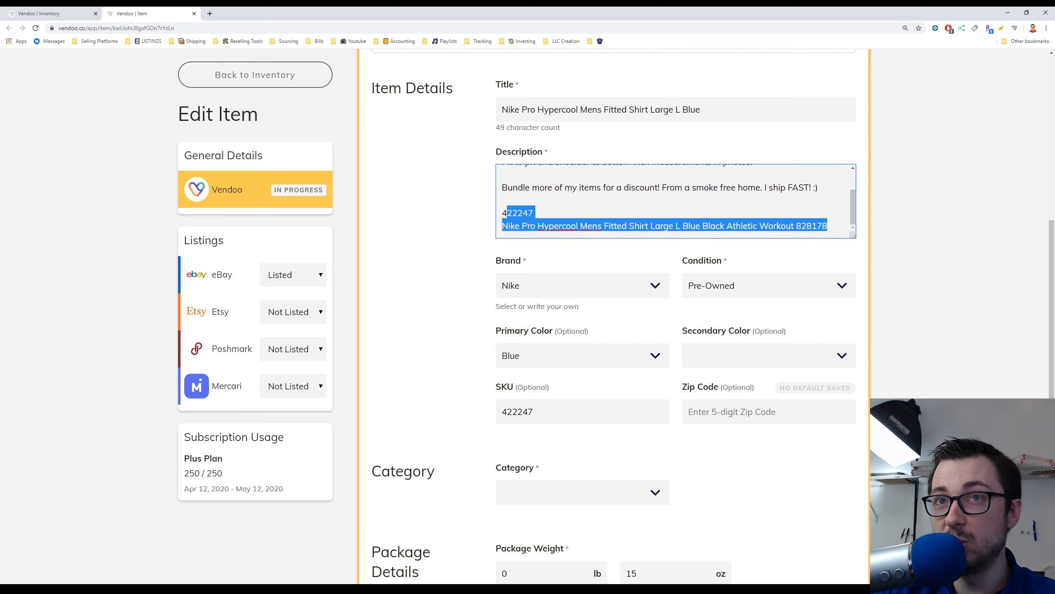
drag(502, 188, 699, 237)
key(BackSpace)
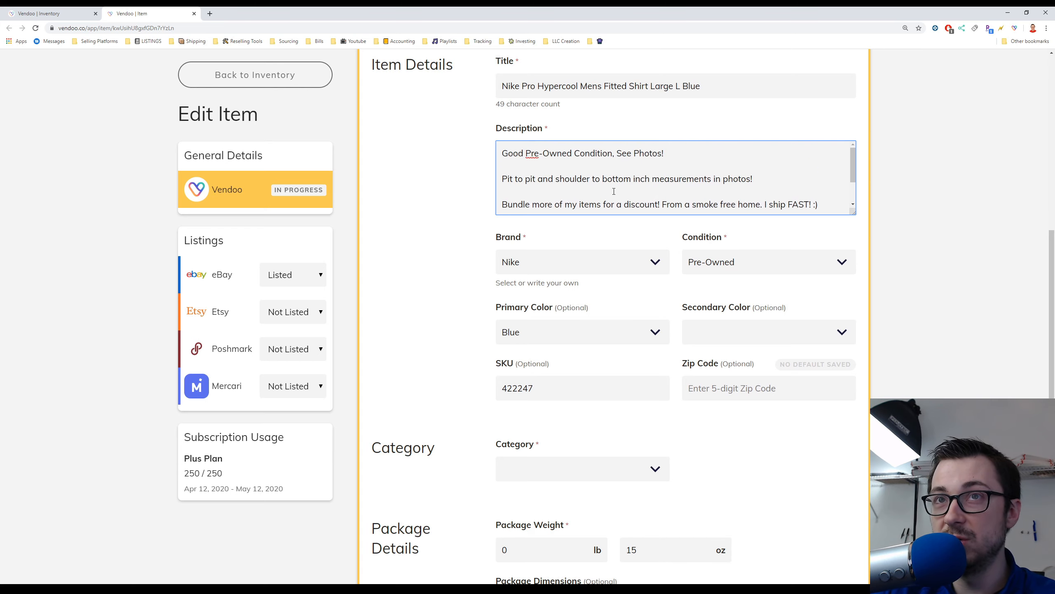
Set the item's category to Men > Shirts > Tees - Short Sleeve
scroll(546, 245, up, 3)
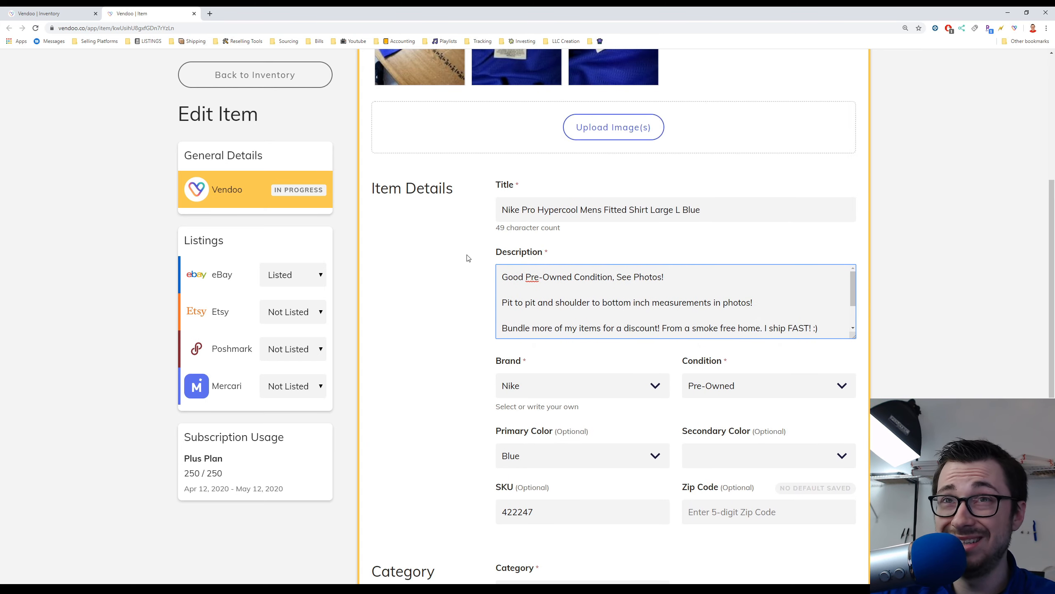
scroll(470, 253, down, 3)
scroll(477, 238, down, 3)
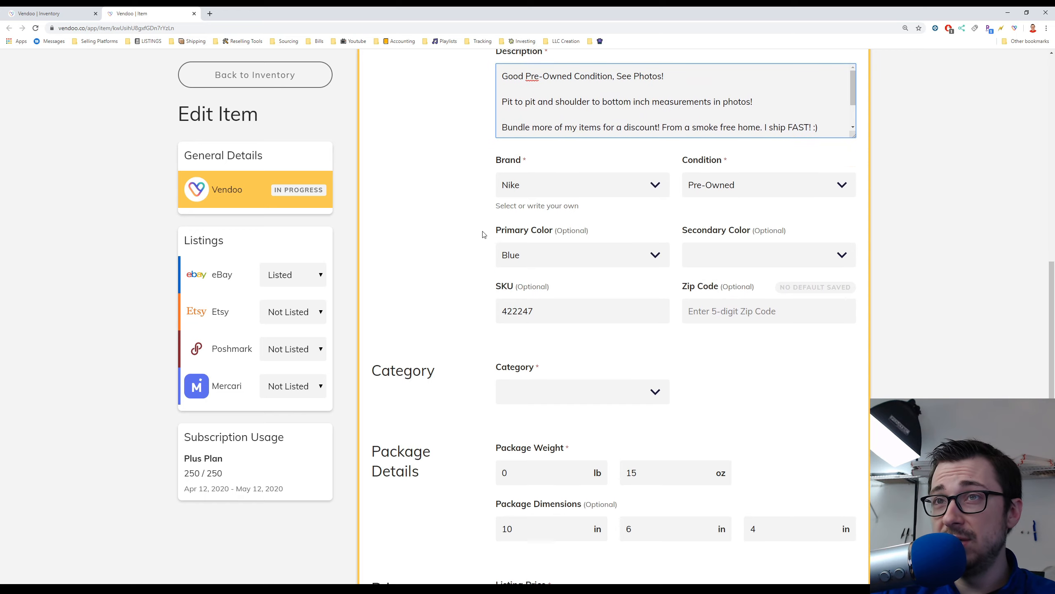
click(655, 345)
click(574, 400)
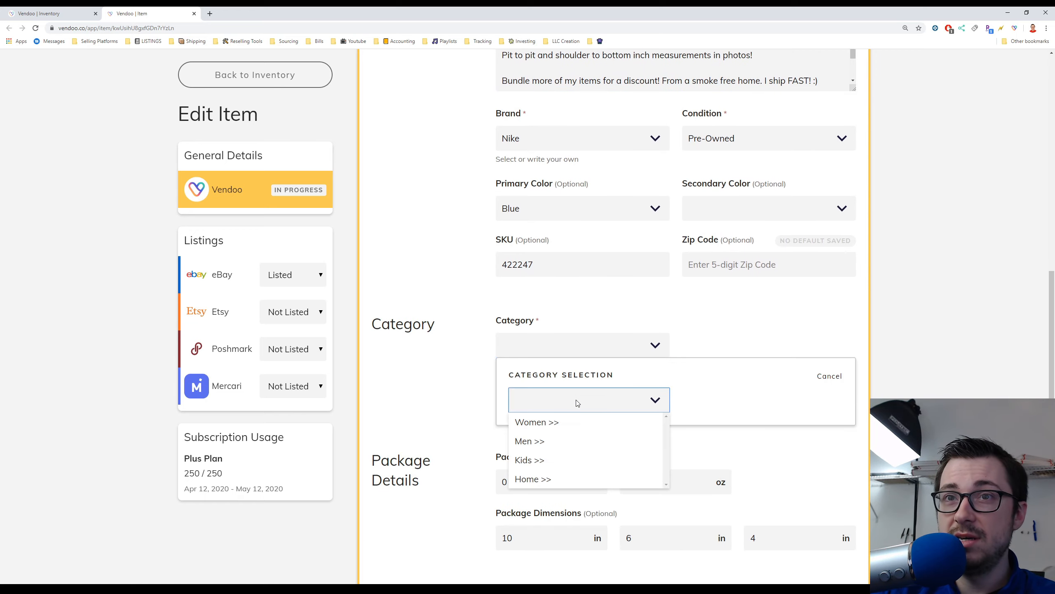
click(566, 441)
click(707, 398)
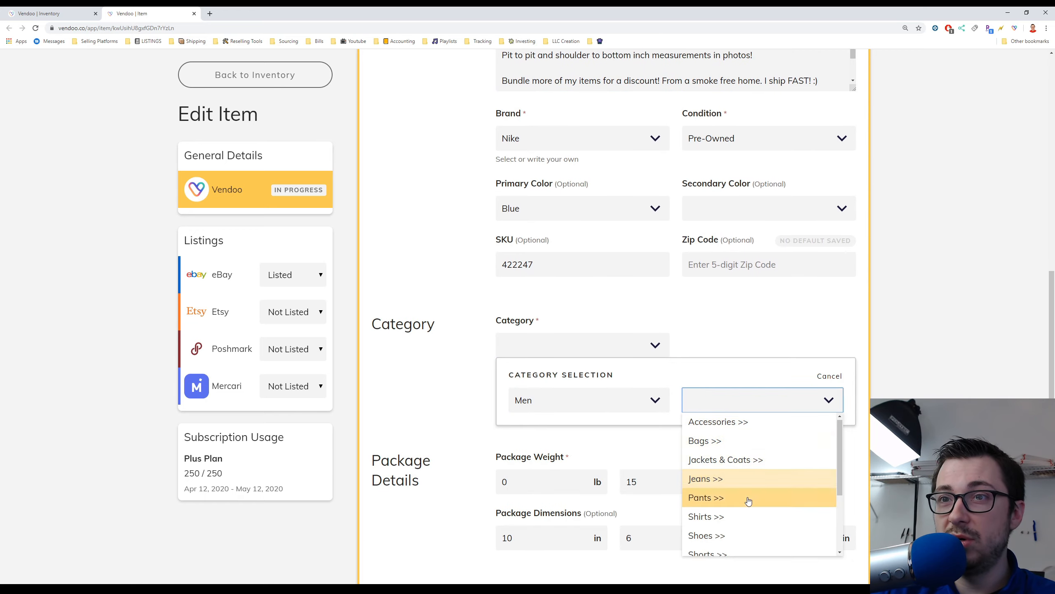
click(725, 517)
click(634, 448)
scroll(590, 493, down, 1)
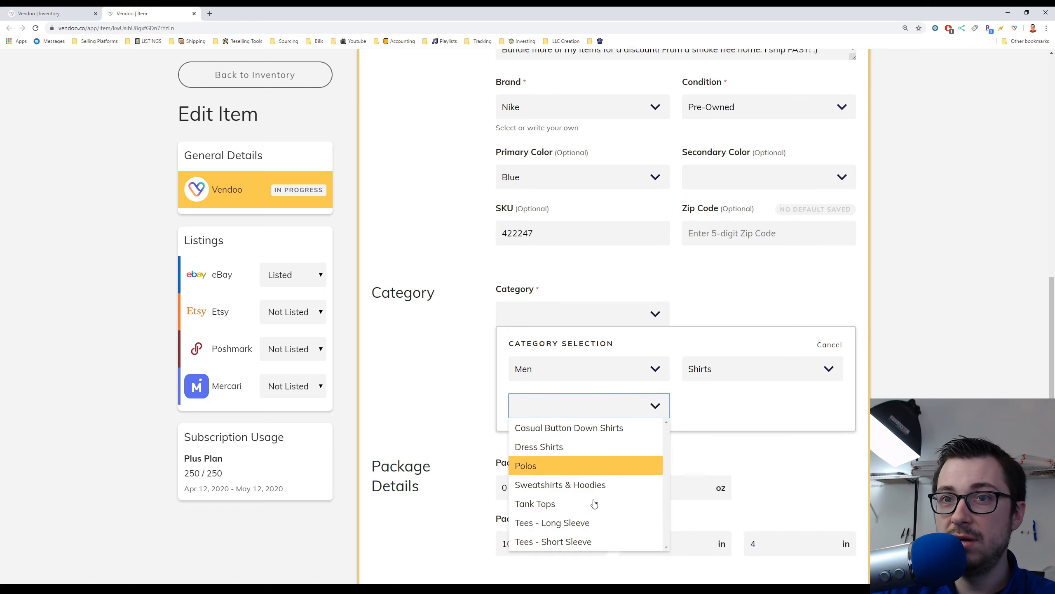
click(598, 530)
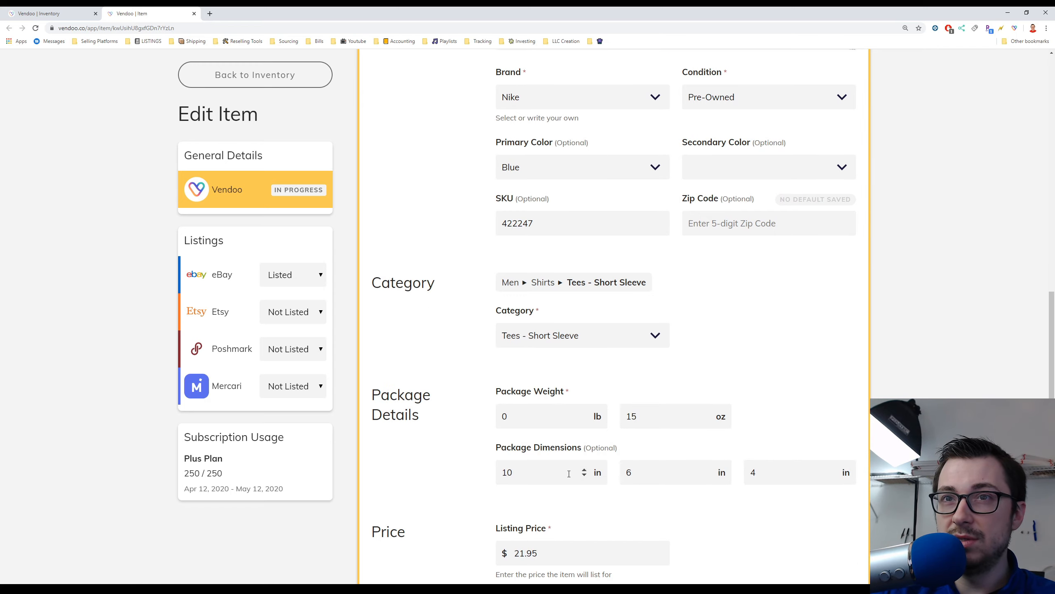
Set the item's general listing price to $22 and save the Vendoo details
scroll(587, 494, up, 10)
scroll(599, 505, down, 13)
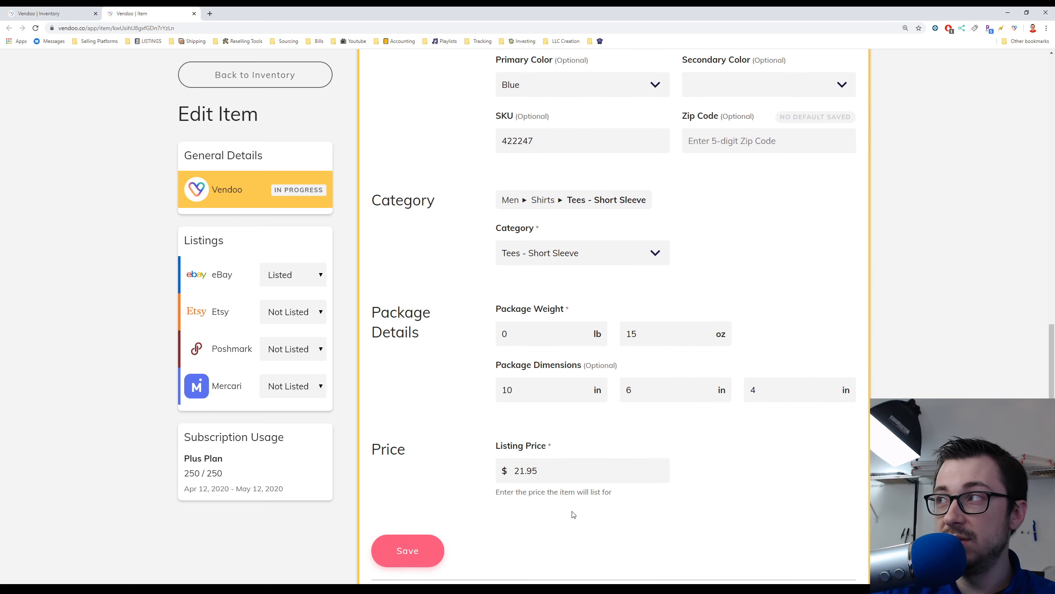
scroll(576, 509, down, 1)
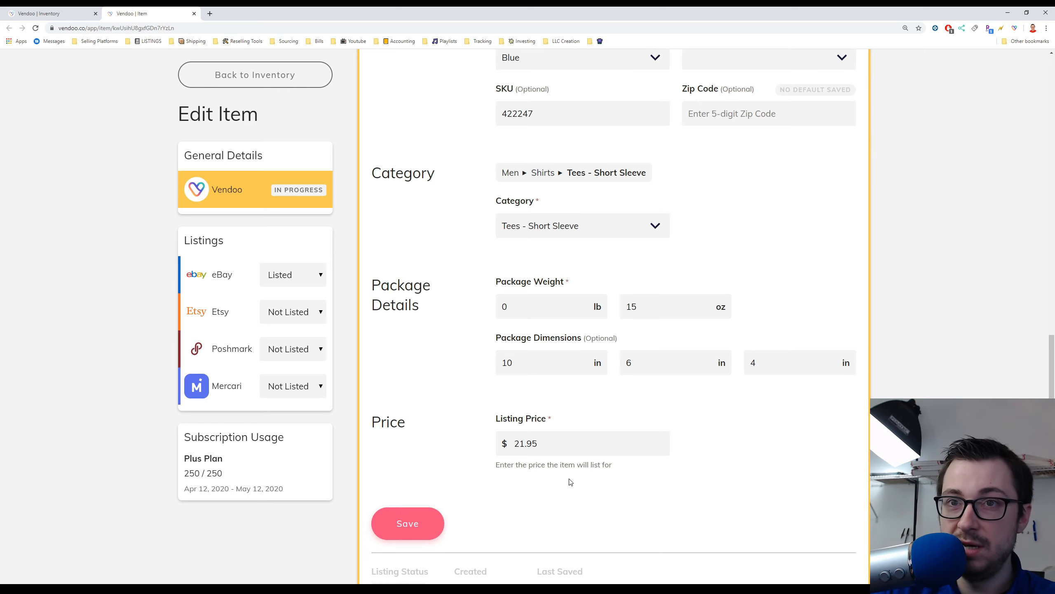
double_click(494, 435)
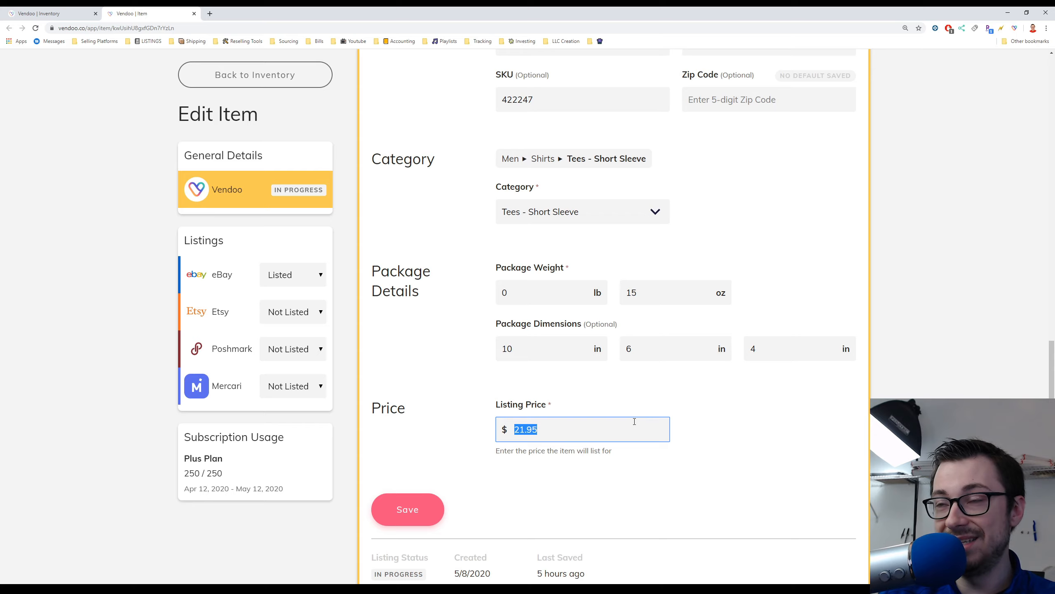
text(22)
click(709, 428)
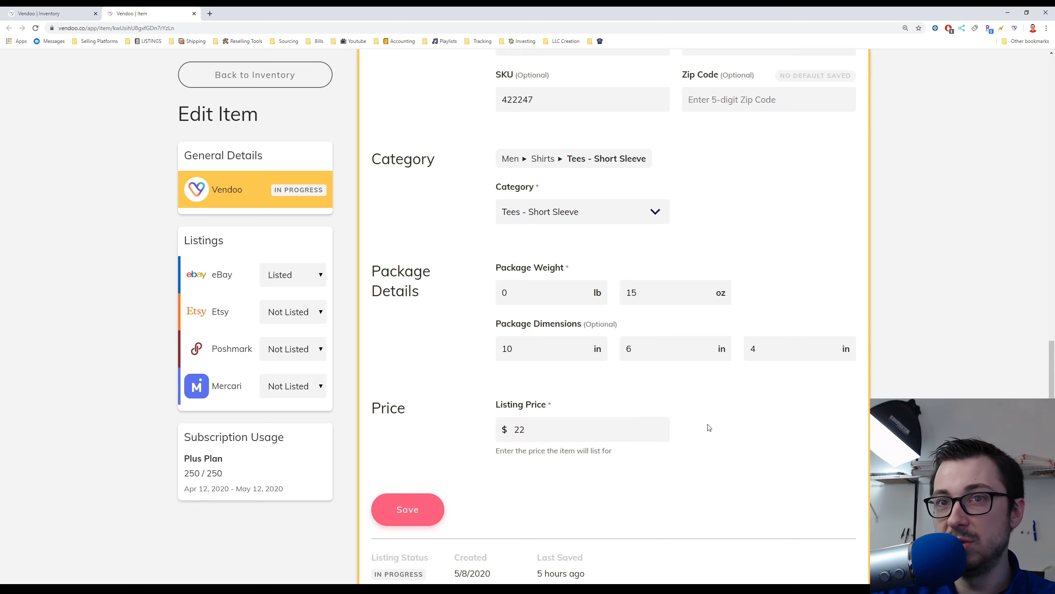
click(417, 514)
Review how the saved item details carry over to the eBay, Etsy and Poshmark listing forms
scroll(522, 350, up, 3)
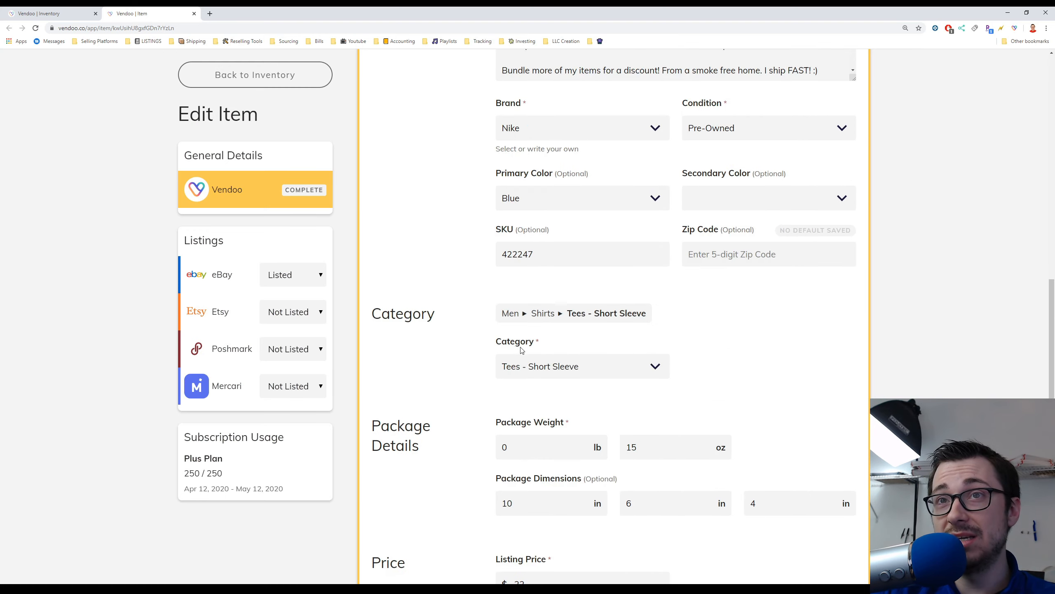
scroll(522, 350, up, 8)
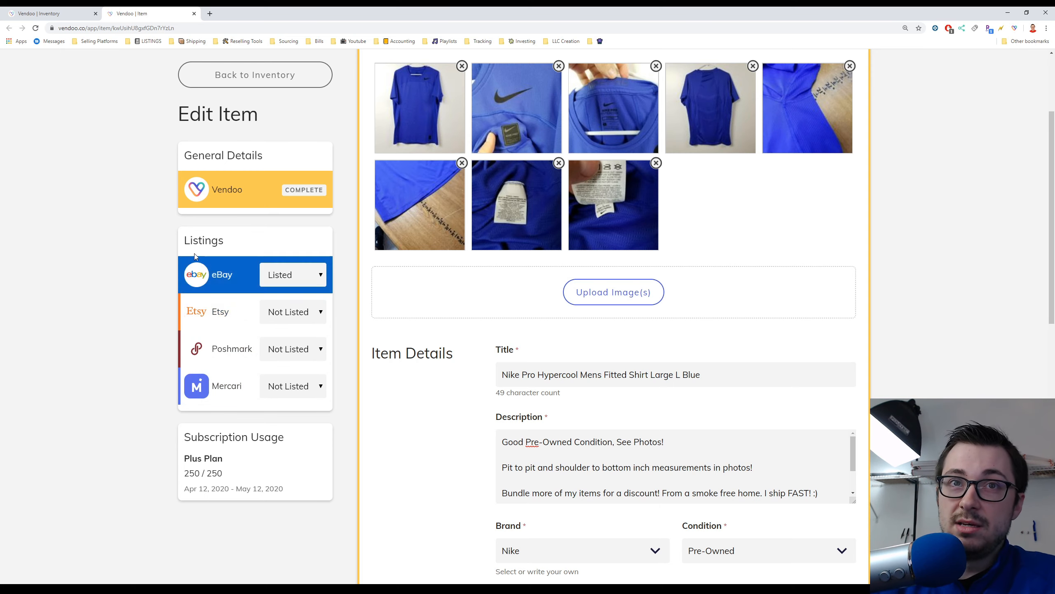
click(222, 273)
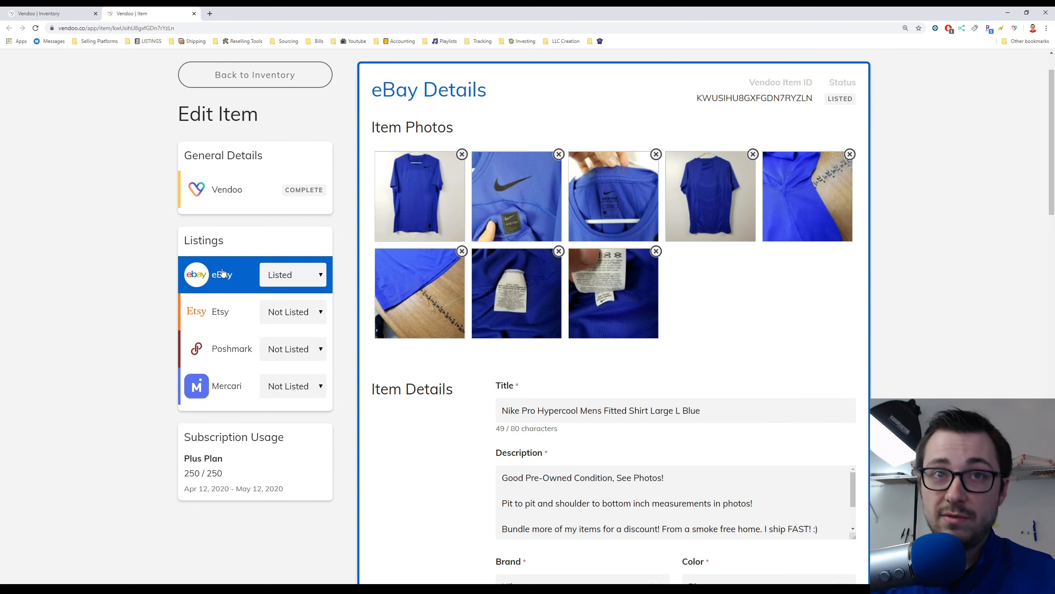
click(217, 310)
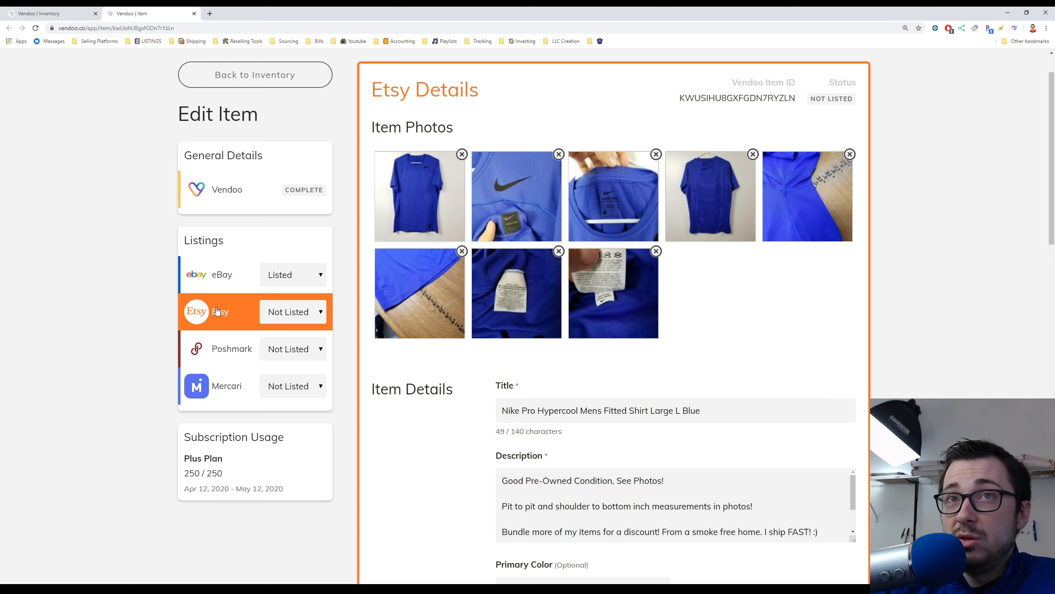
scroll(470, 354, down, 10)
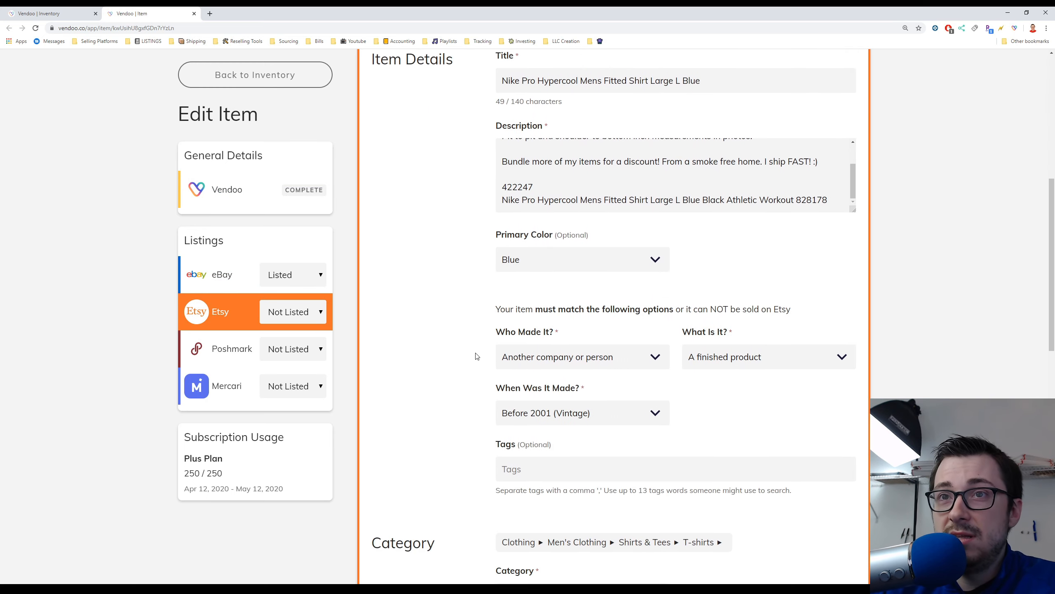
scroll(464, 345, down, 10)
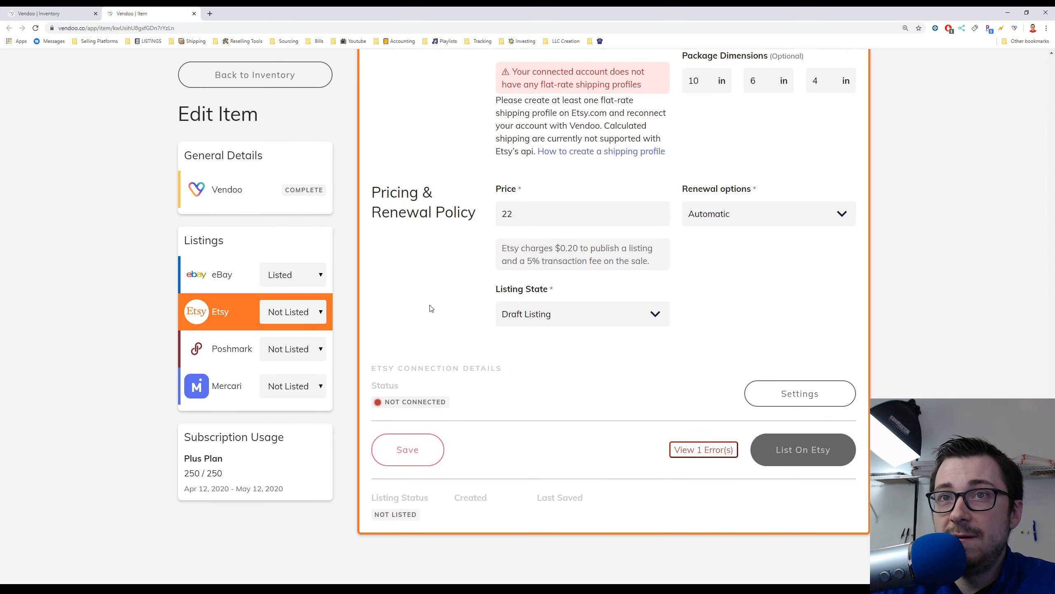
click(231, 341)
scroll(615, 287, down, 2)
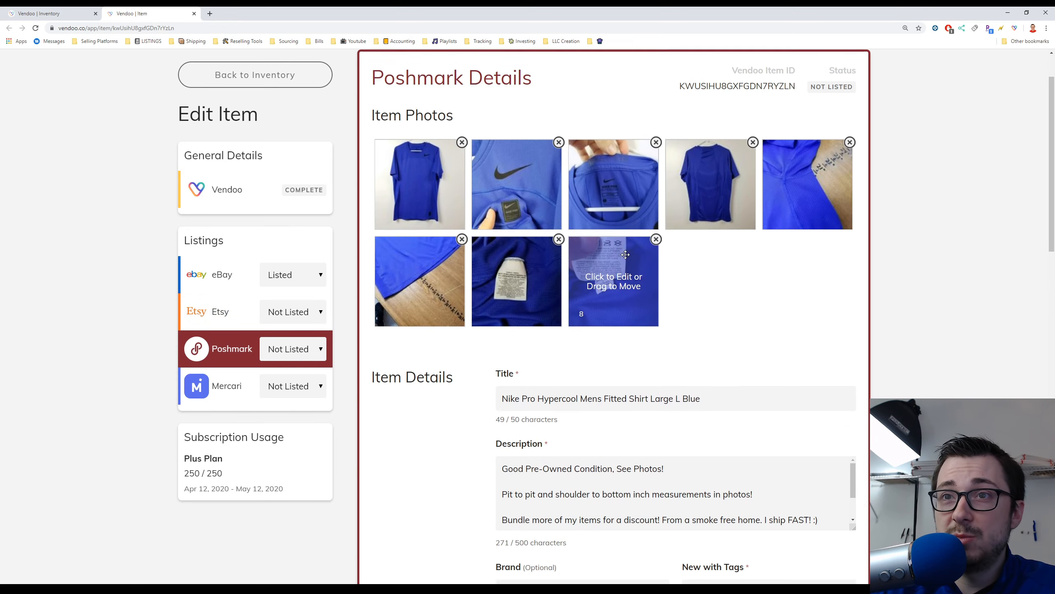
scroll(636, 316, down, 2)
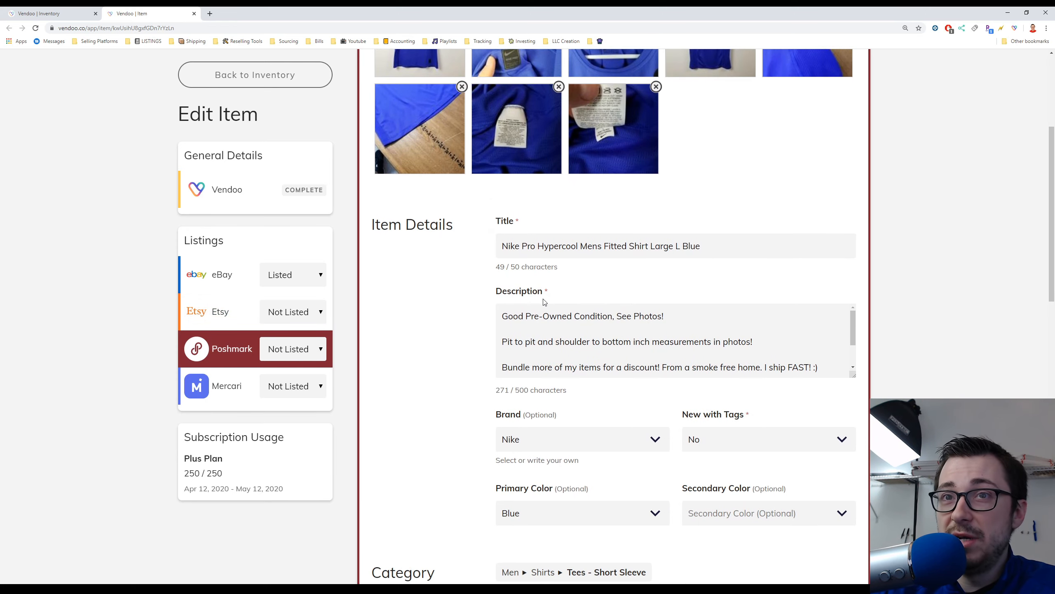
click(240, 190)
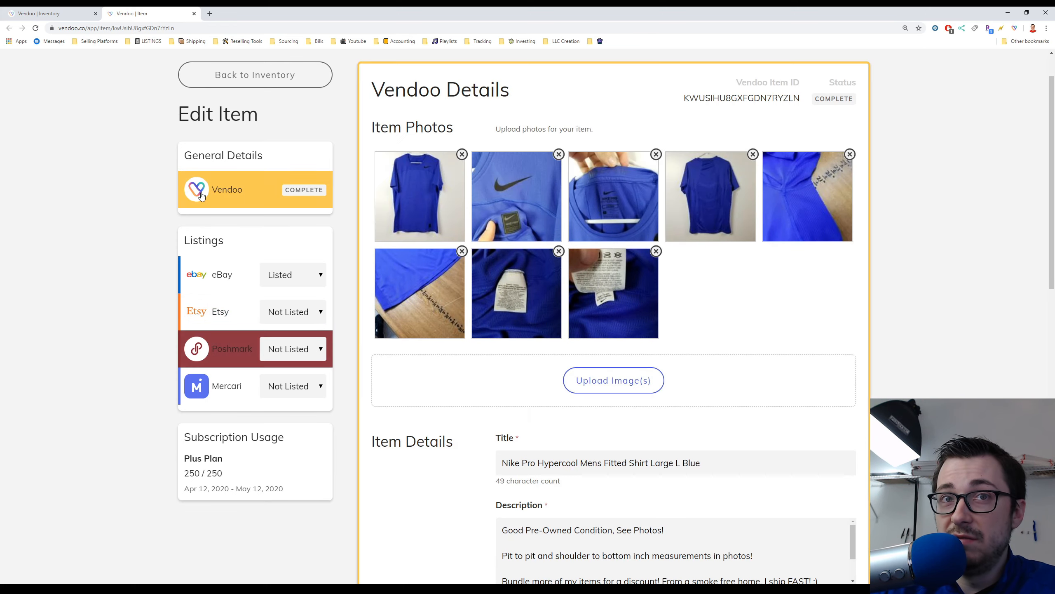
In the Poshmark details, set the shirt's size to Standard, L
click(232, 348)
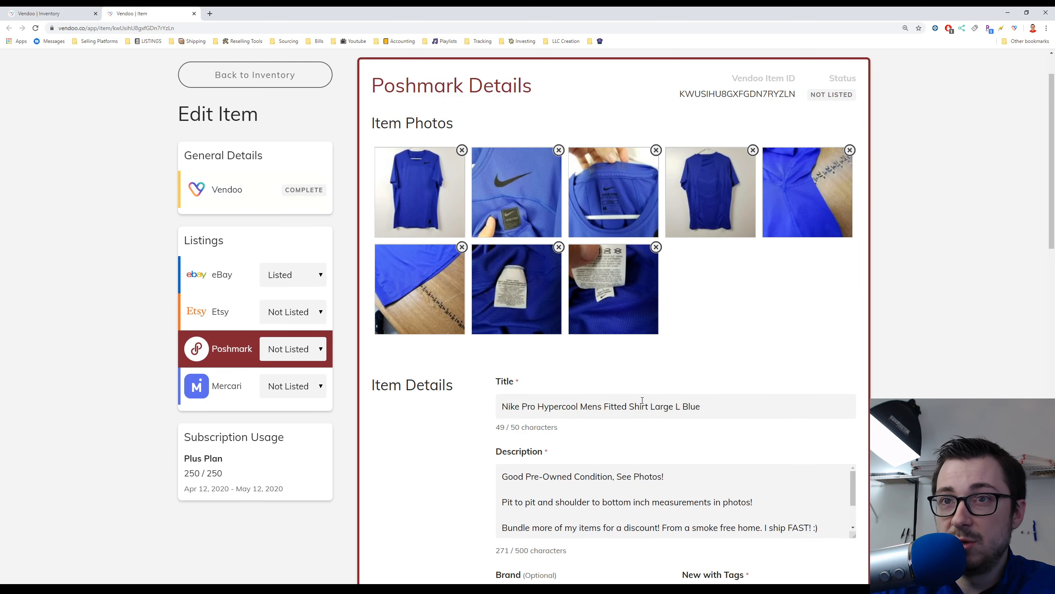
scroll(664, 363, down, 3)
scroll(664, 363, down, 1)
scroll(574, 269, down, 5)
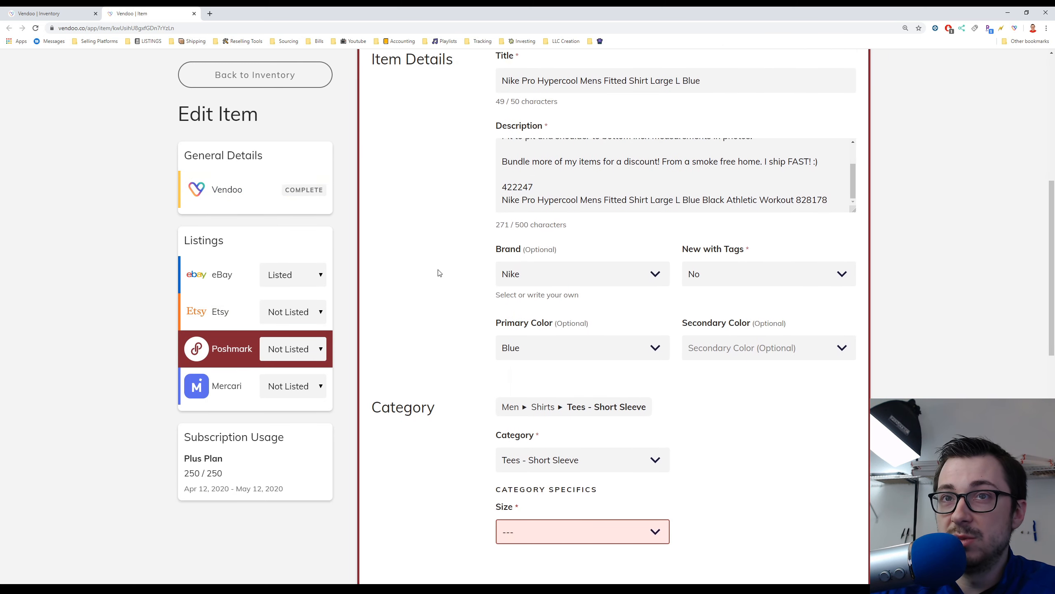
scroll(423, 343, down, 6)
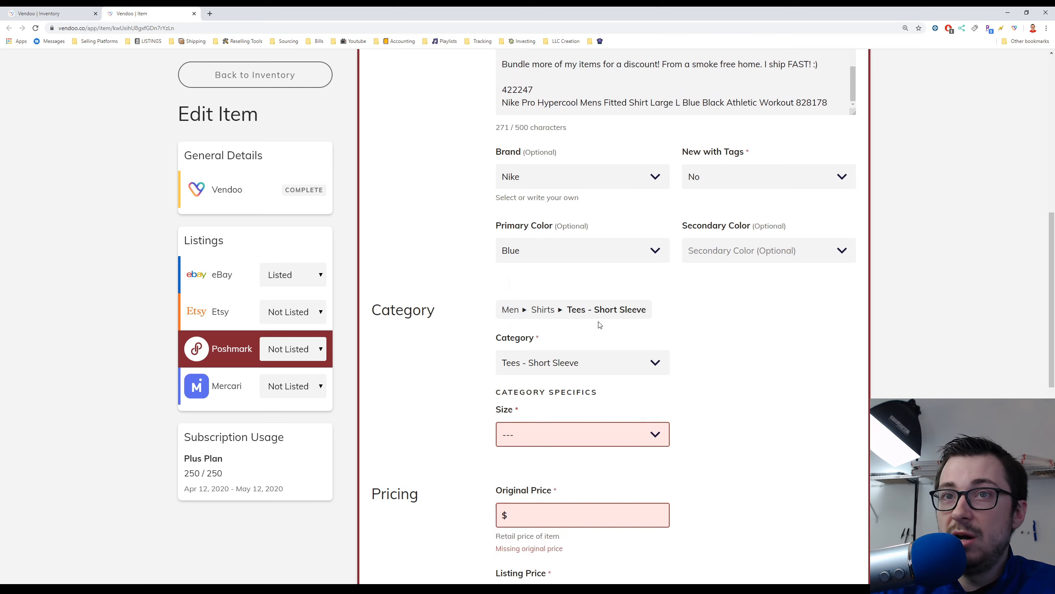
scroll(566, 330, up, 2)
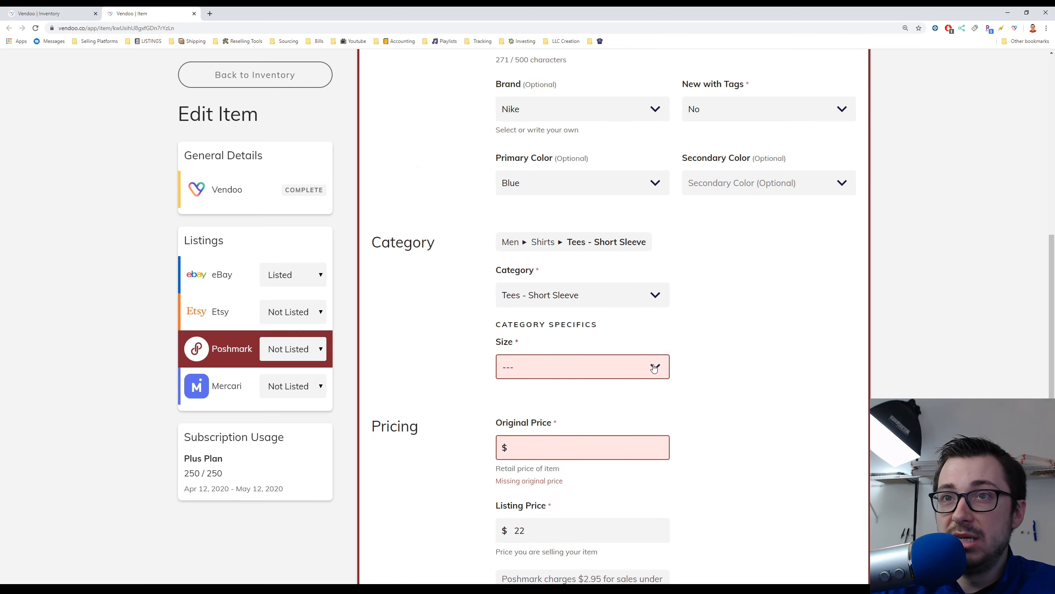
click(654, 368)
click(587, 405)
click(636, 367)
scroll(722, 403, up, 4)
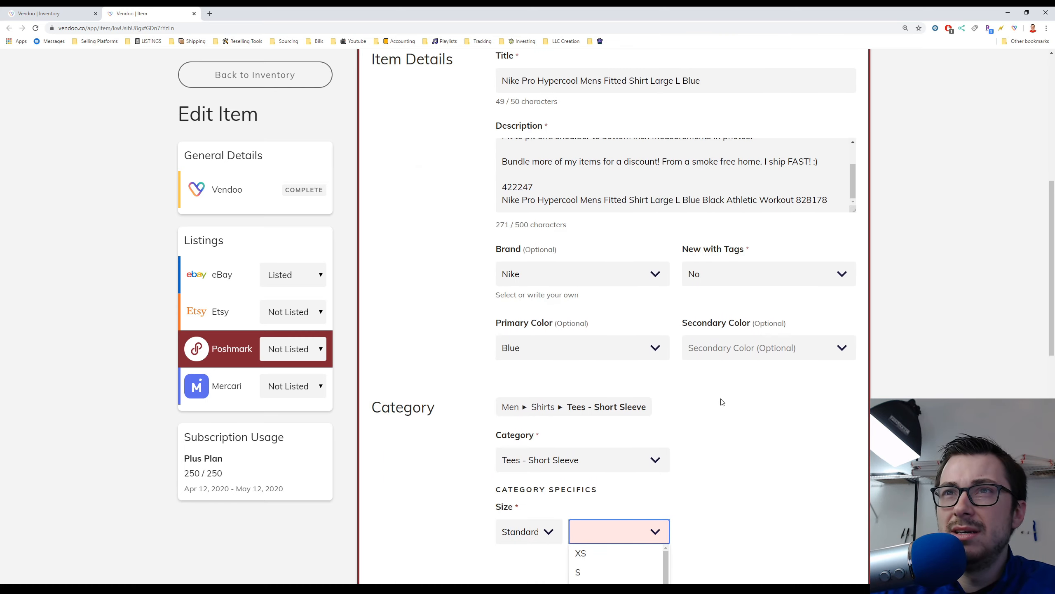
scroll(721, 402, down, 4)
click(632, 443)
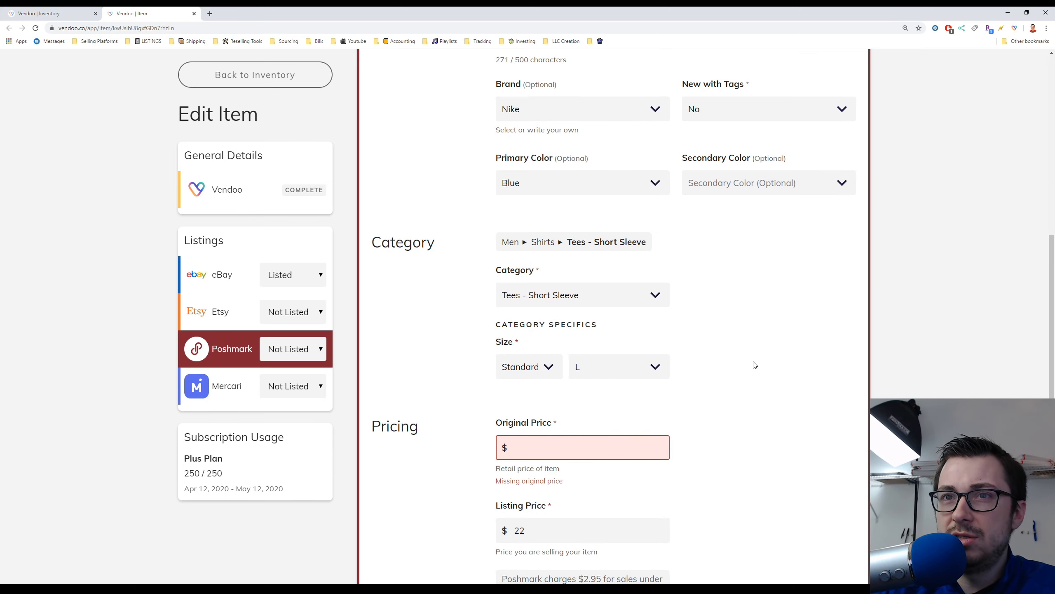
Set the Poshmark original price to $35
scroll(550, 321, down, 4)
scroll(705, 415, up, 17)
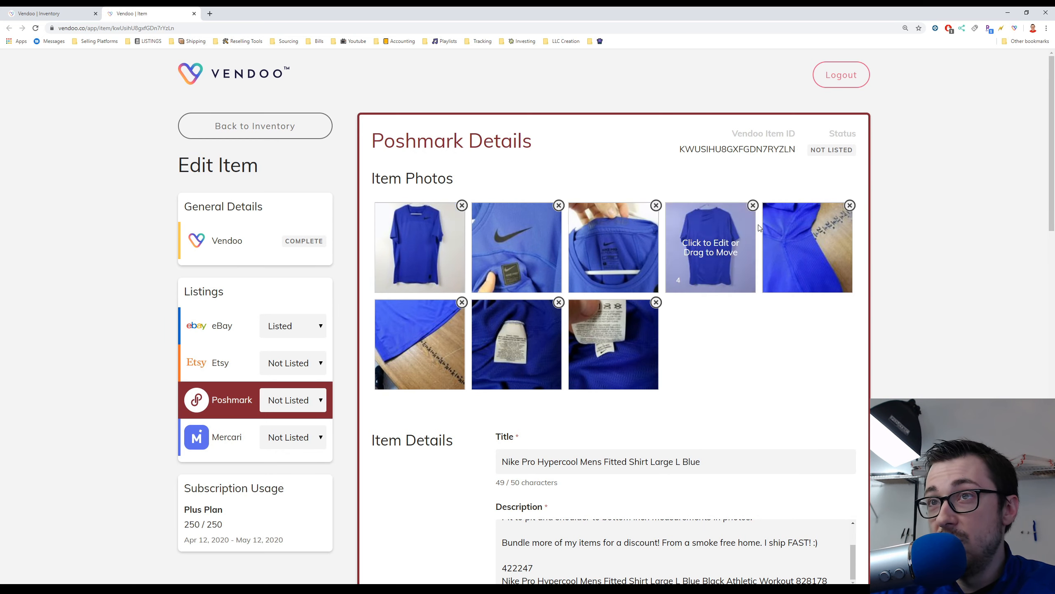
scroll(445, 353, down, 16)
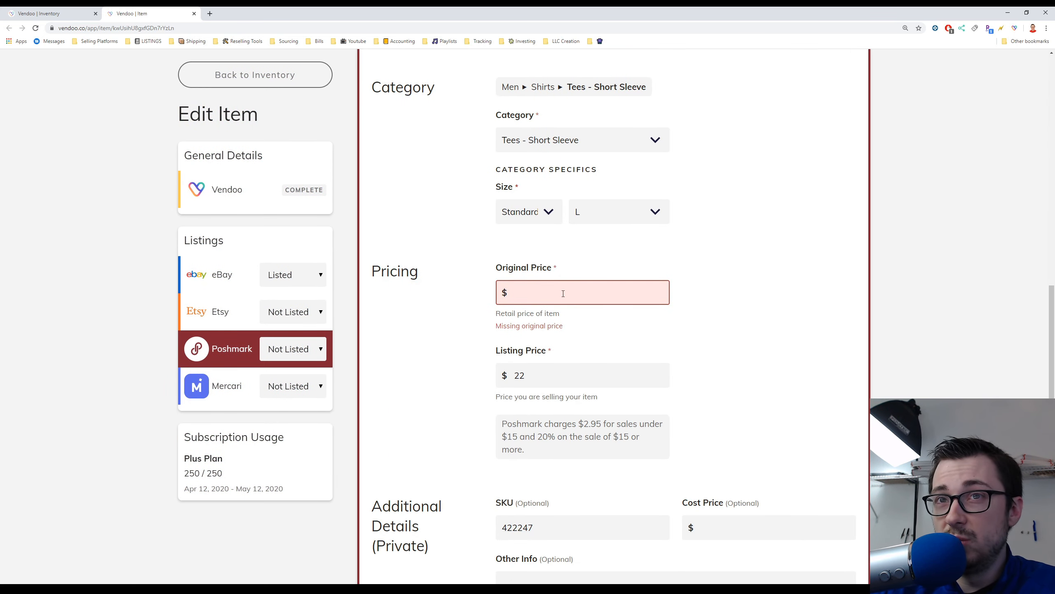
click(563, 293)
text(100)
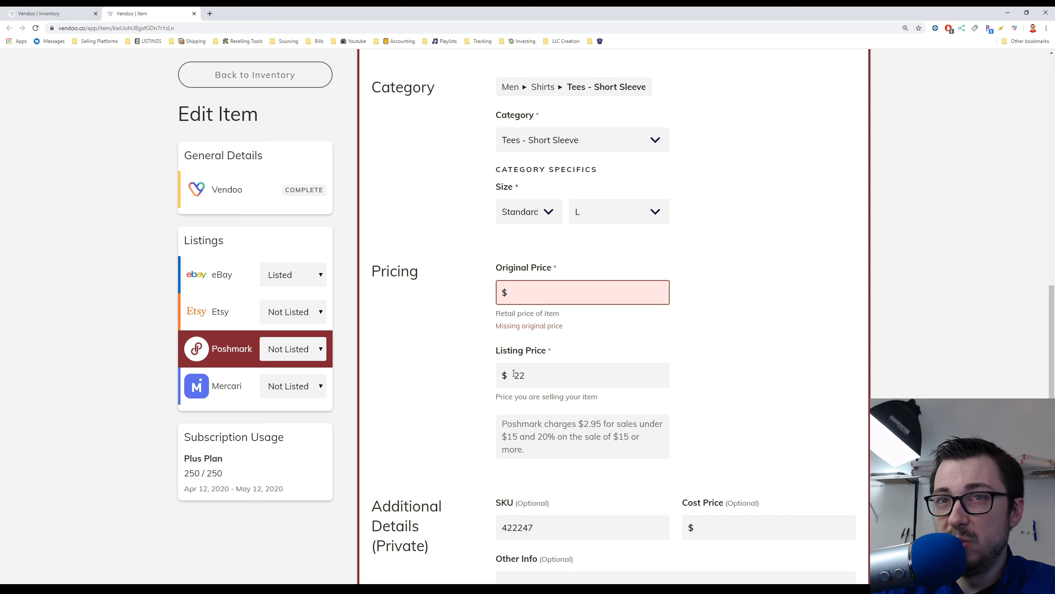
click(542, 296)
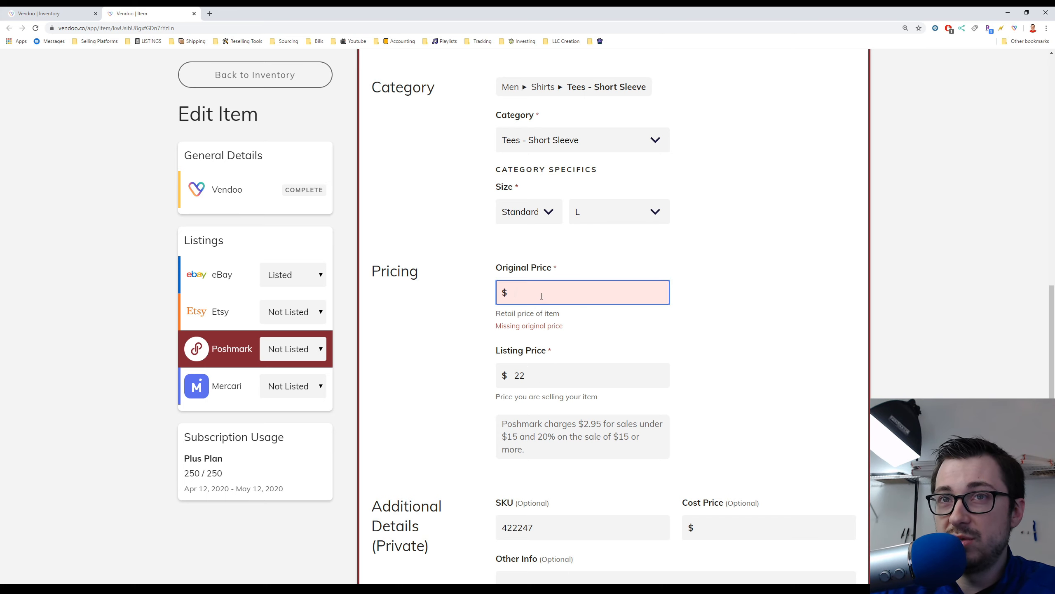
scroll(541, 296, up, 15)
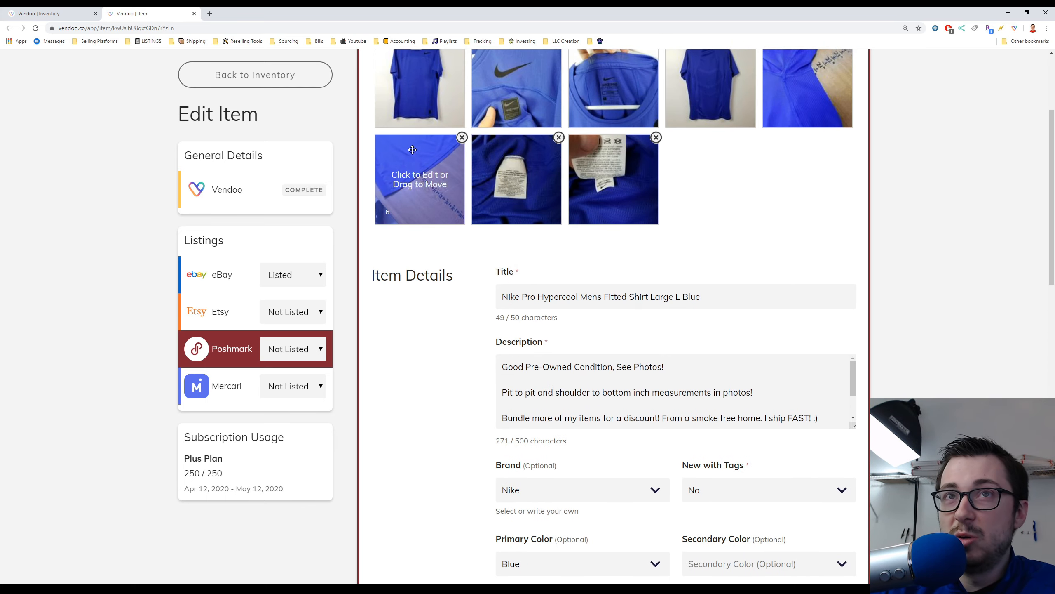
scroll(560, 302, down, 15)
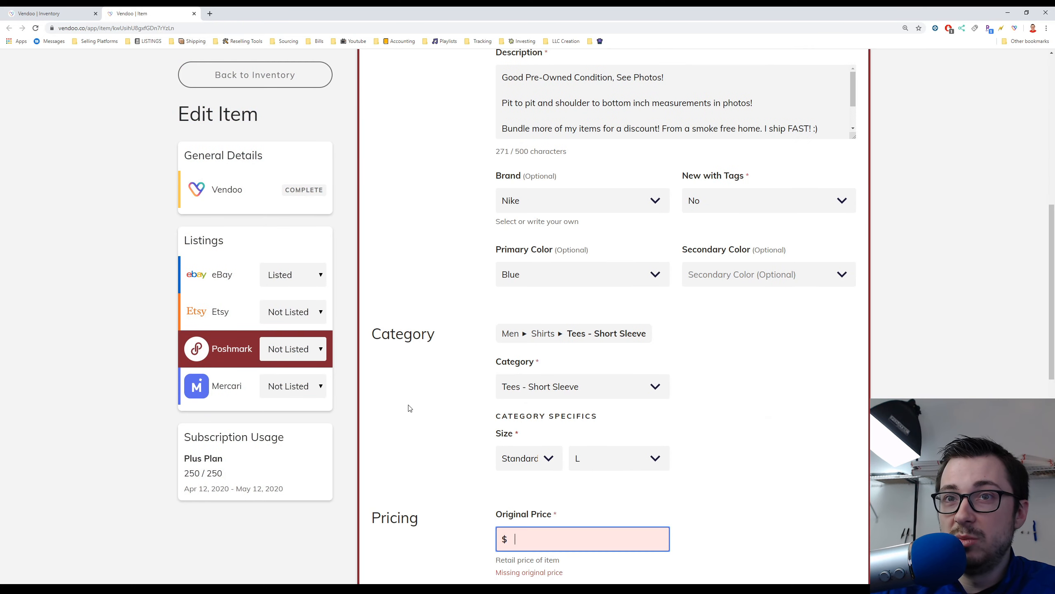
text(35)
click(476, 271)
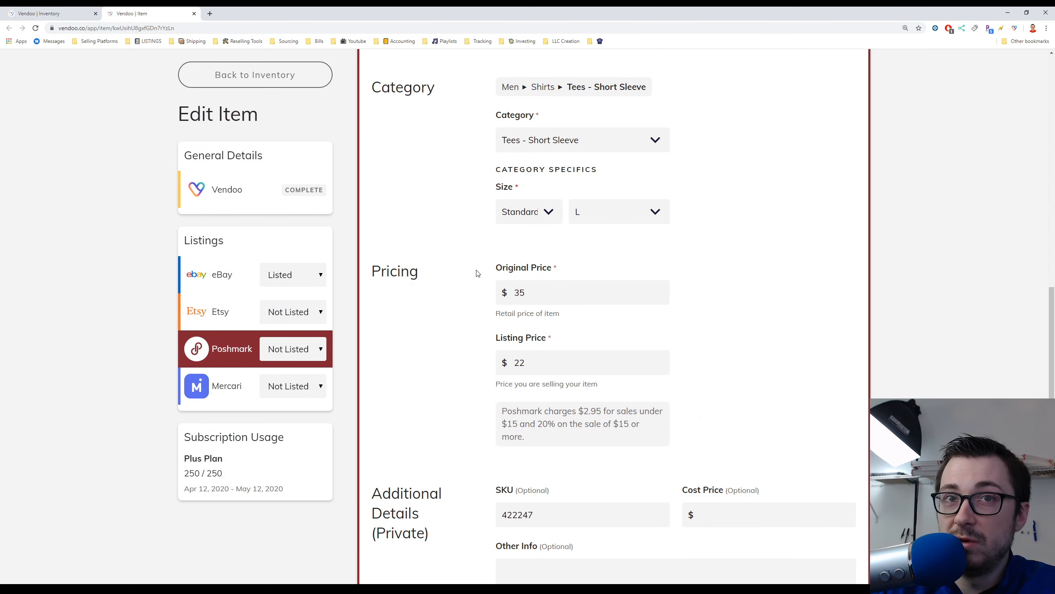
Set the Poshmark listing price to $20
scroll(532, 336, down, 2)
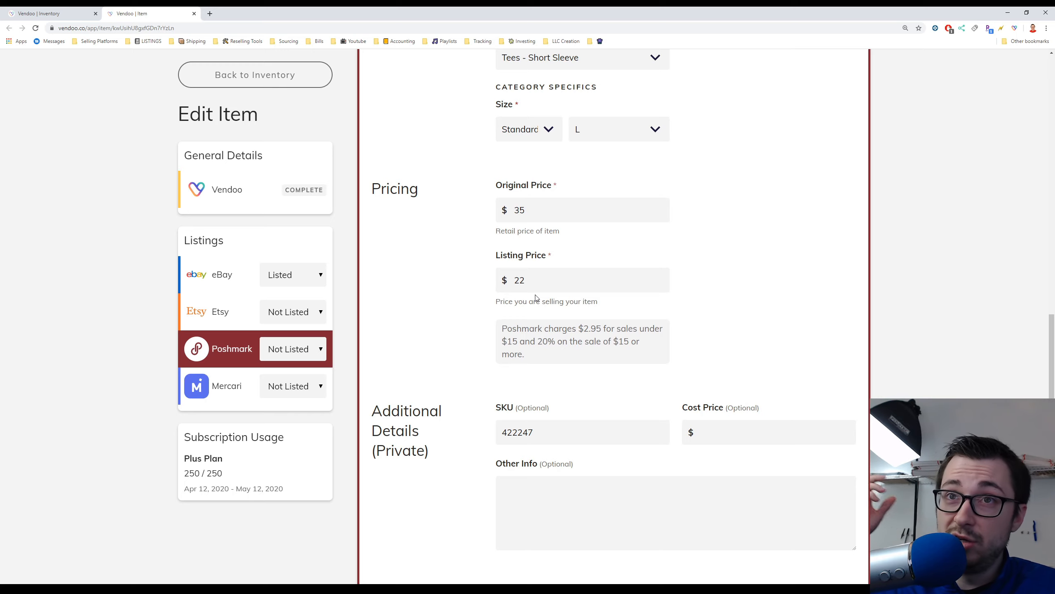
click(537, 281)
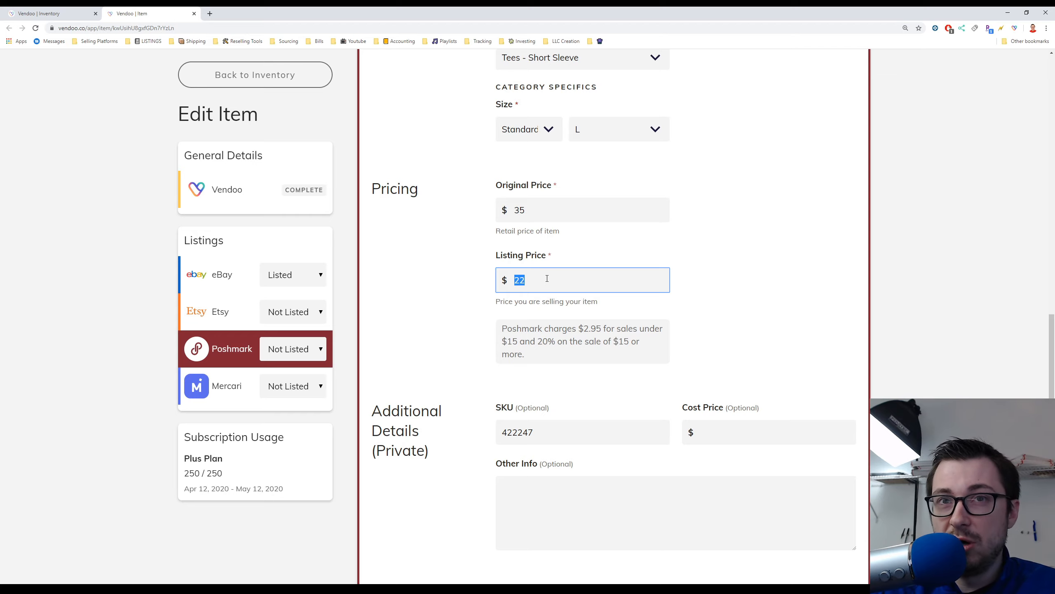
click(544, 274)
double_click(539, 277)
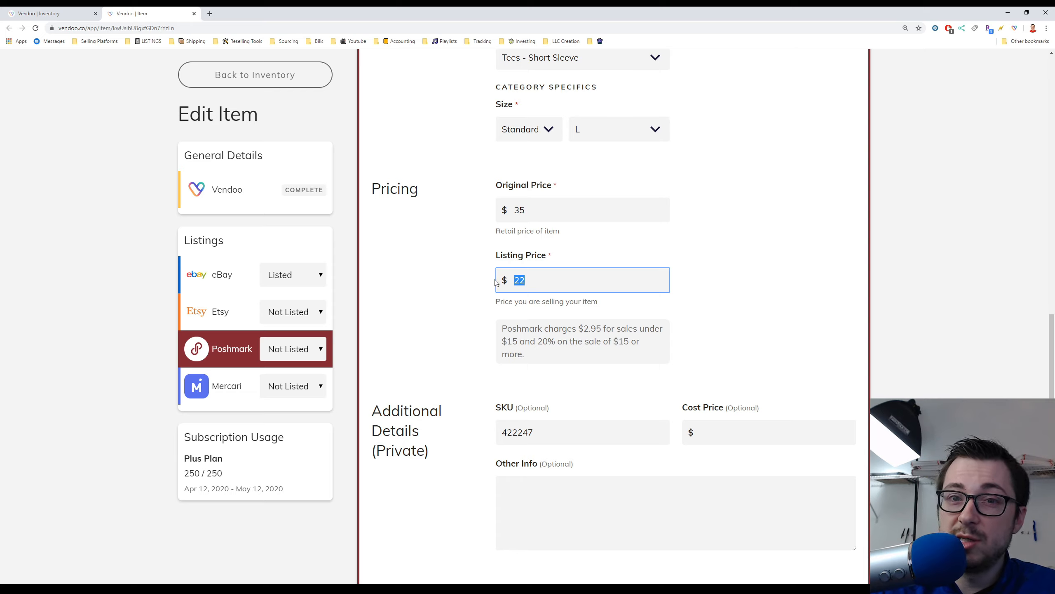
click(531, 282)
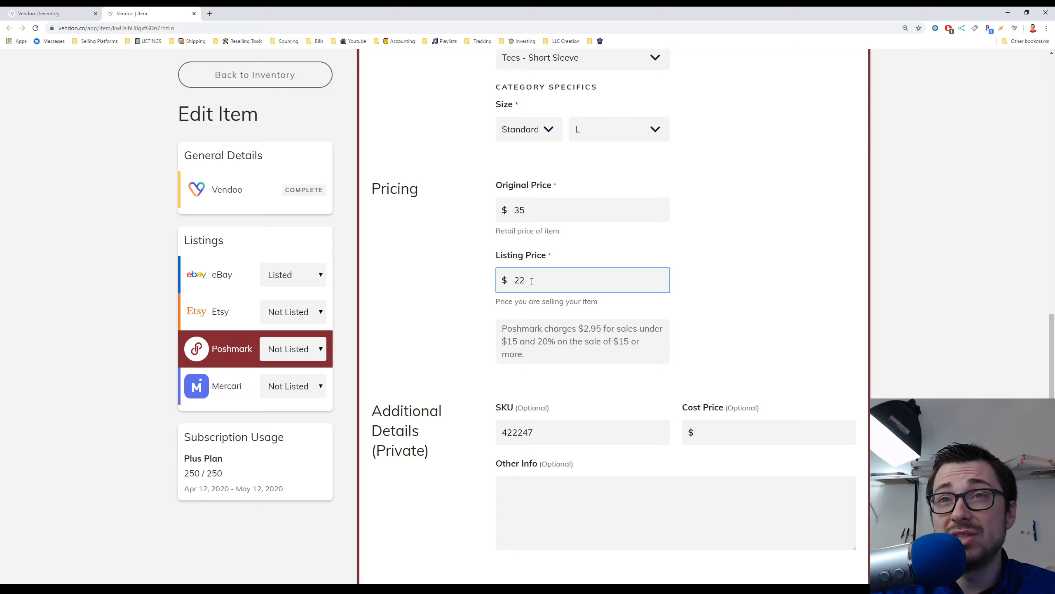
drag(530, 281, 506, 280)
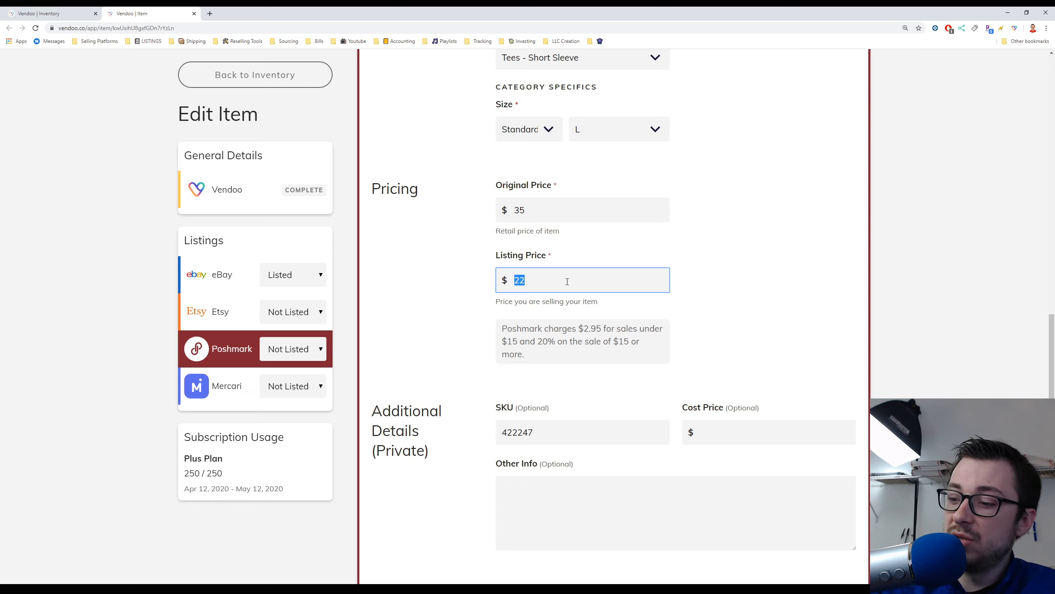
text(20)
click(718, 259)
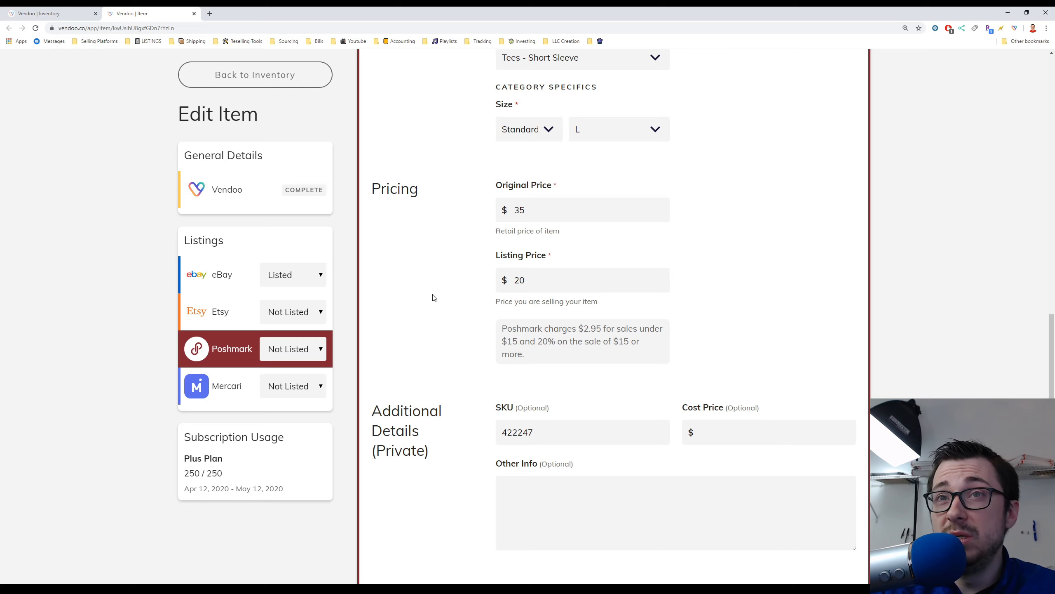
Submit the completed shirt listing to Poshmark
scroll(435, 297, down, 2)
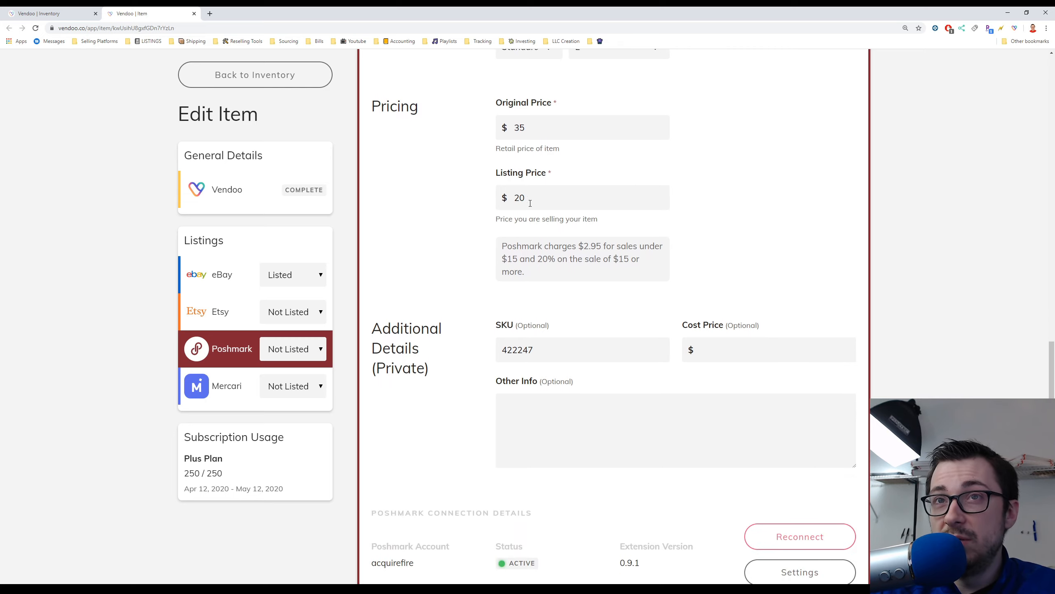
scroll(401, 367, down, 4)
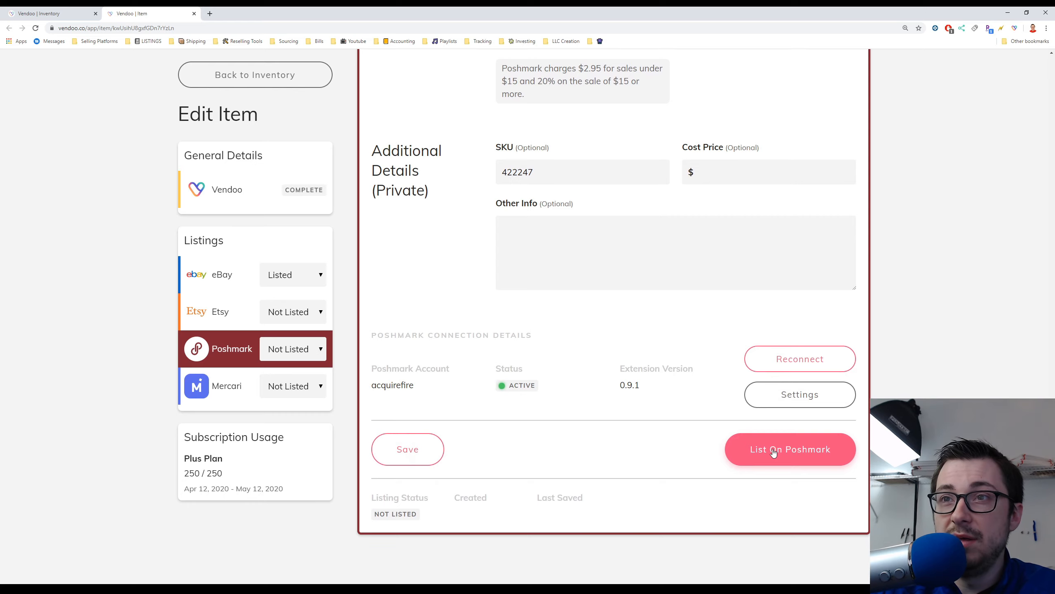
click(773, 453)
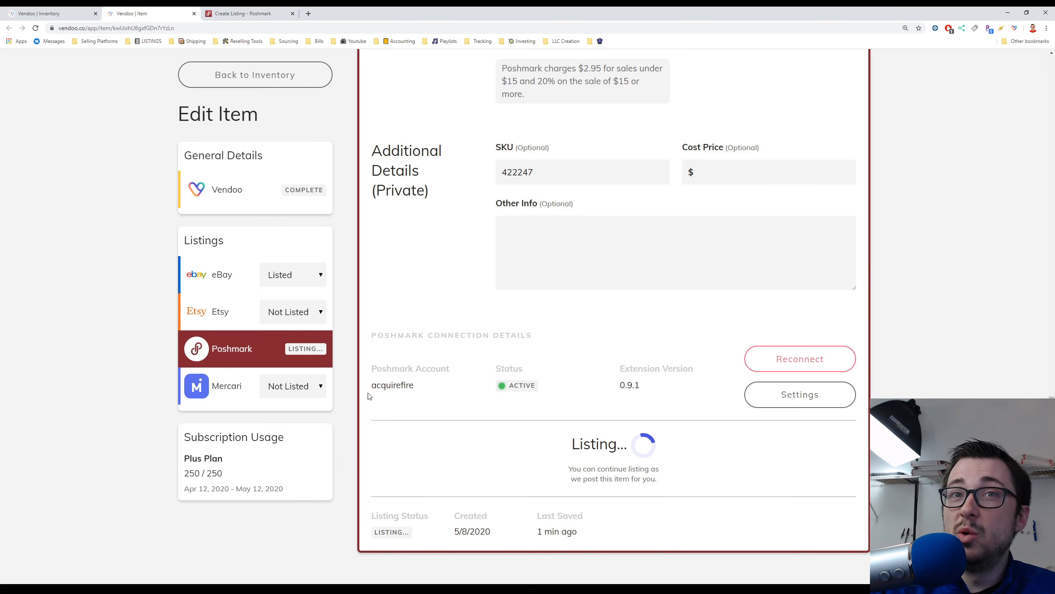
View the shirt's Mercari details and check the submitted Poshmark listing's status and listing URL
click(215, 388)
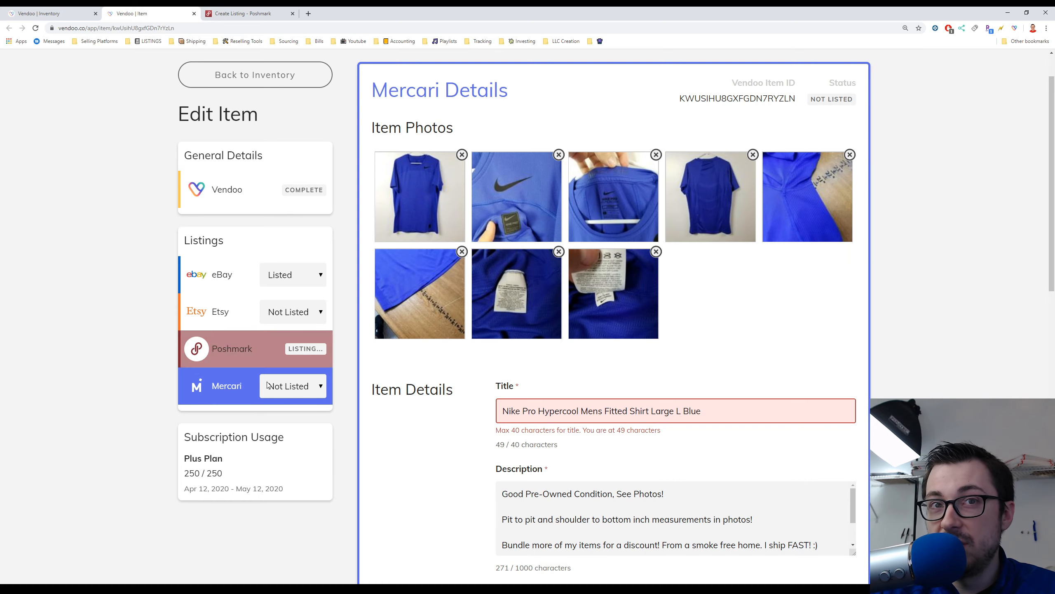
scroll(593, 349, down, 3)
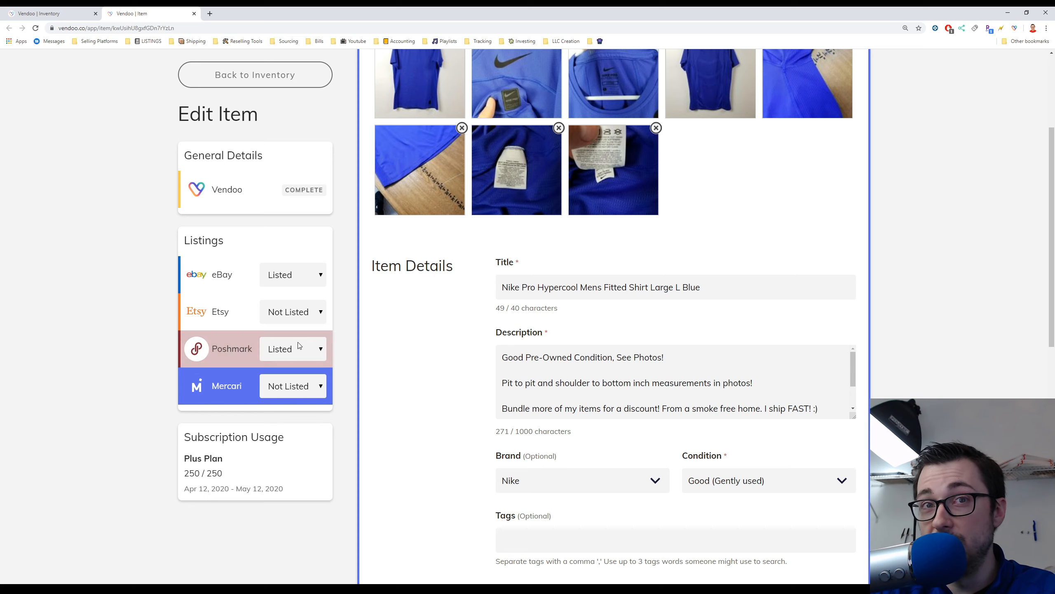
click(234, 349)
scroll(540, 383, down, 5)
scroll(564, 391, down, 15)
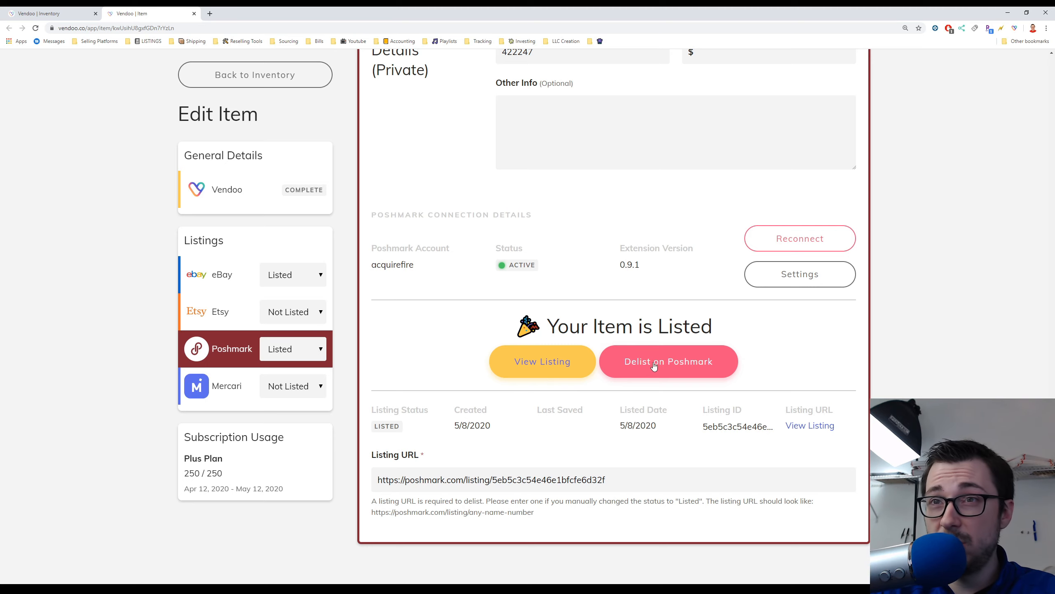
In the Mercari details, shorten the title to "Nike Pro Hypercool Mens Fitted Shirt L" to fit the 40-character limit
click(220, 386)
scroll(515, 364, up, 2)
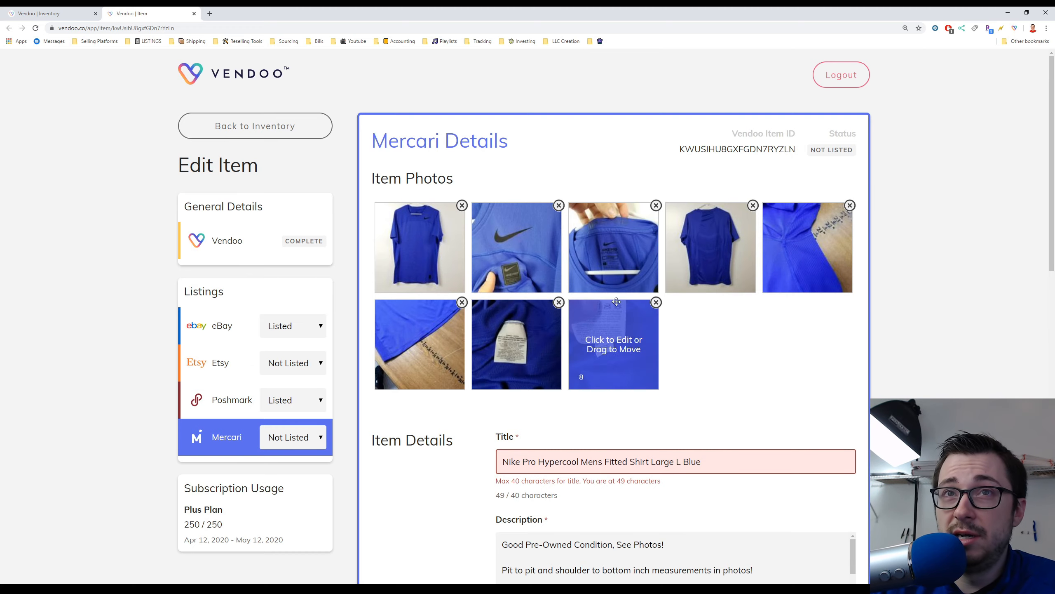
scroll(644, 316, down, 3)
scroll(676, 357, down, 1)
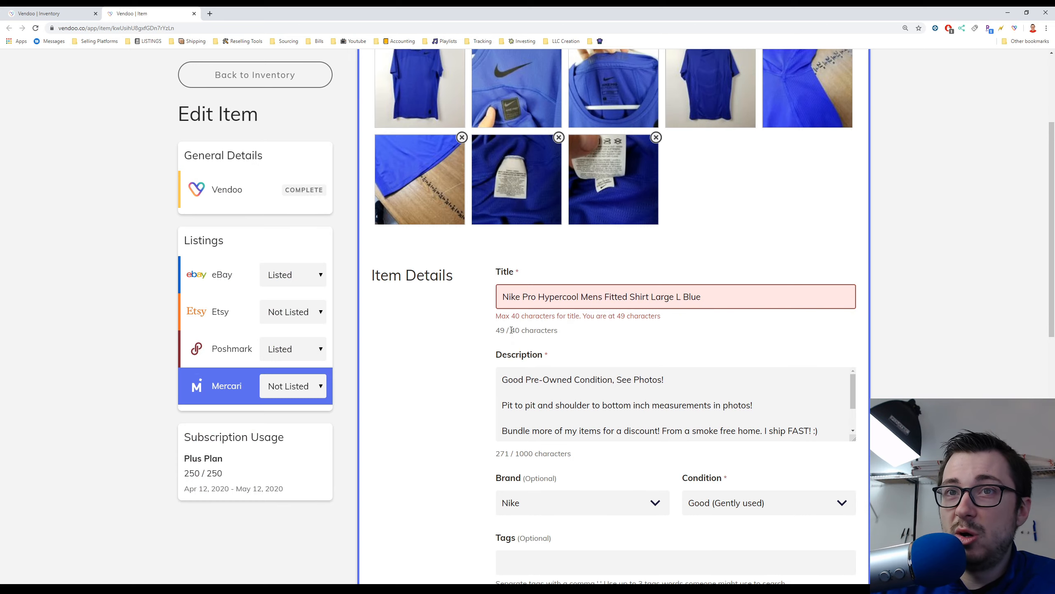
drag(515, 332, 496, 331)
click(603, 333)
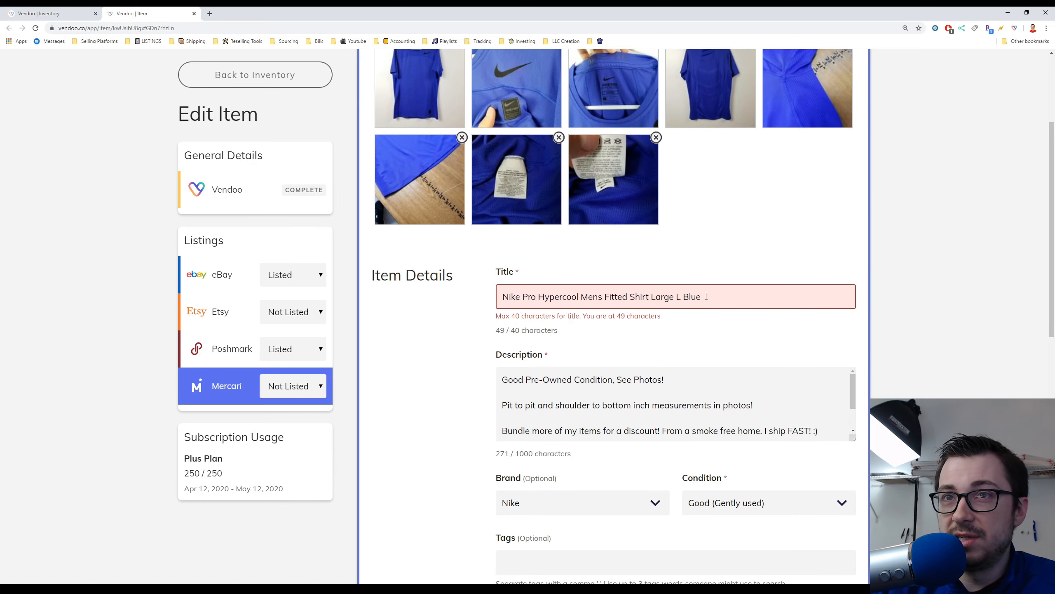
drag(701, 297, 658, 308)
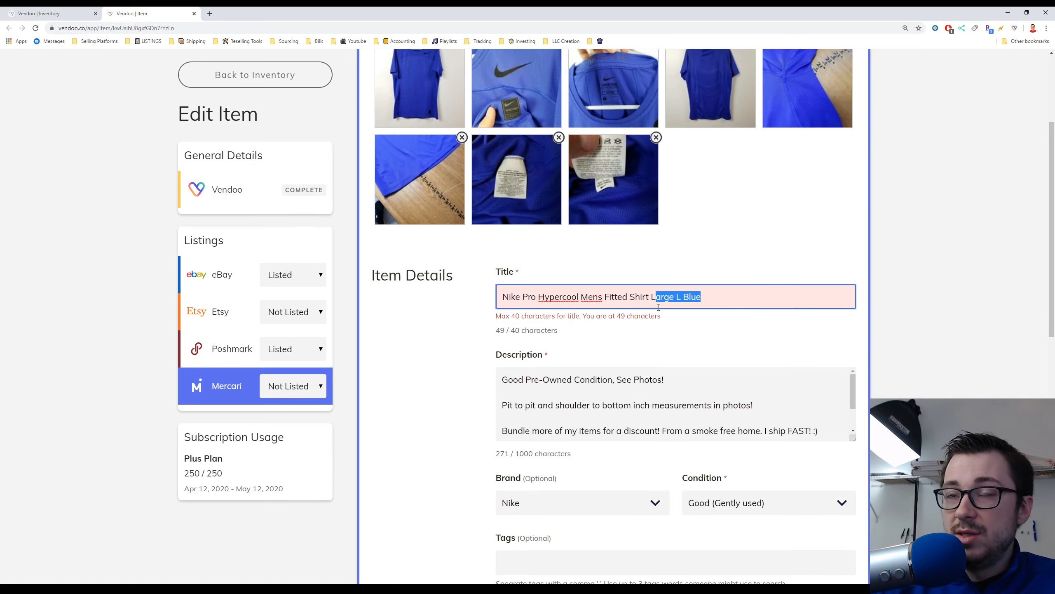
key(BackSpace)
click(678, 270)
Add the tag "nike" to the shirt's Mercari item details
scroll(631, 300, down, 8)
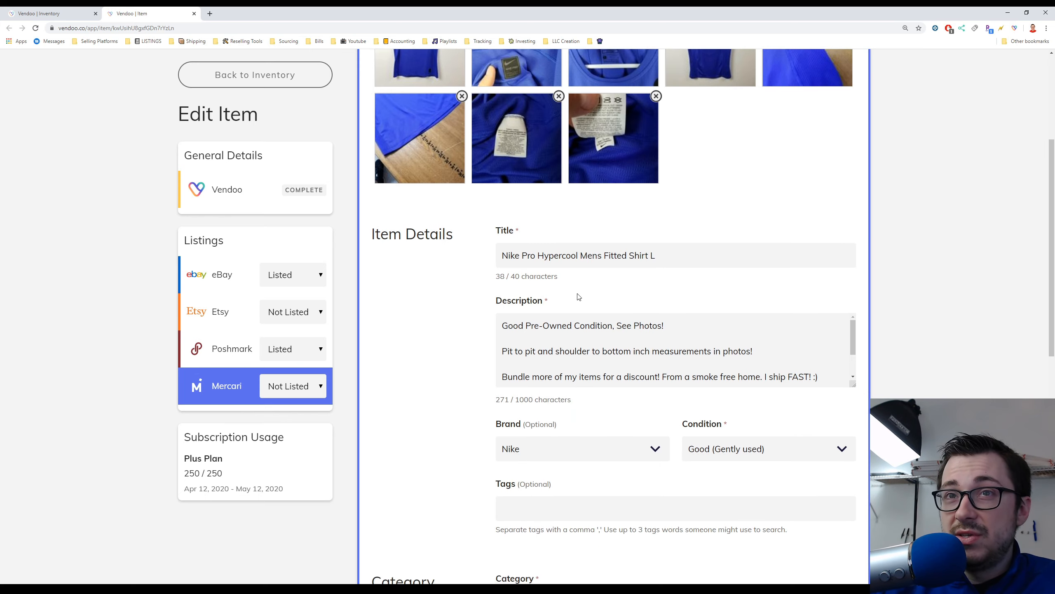
click(536, 301)
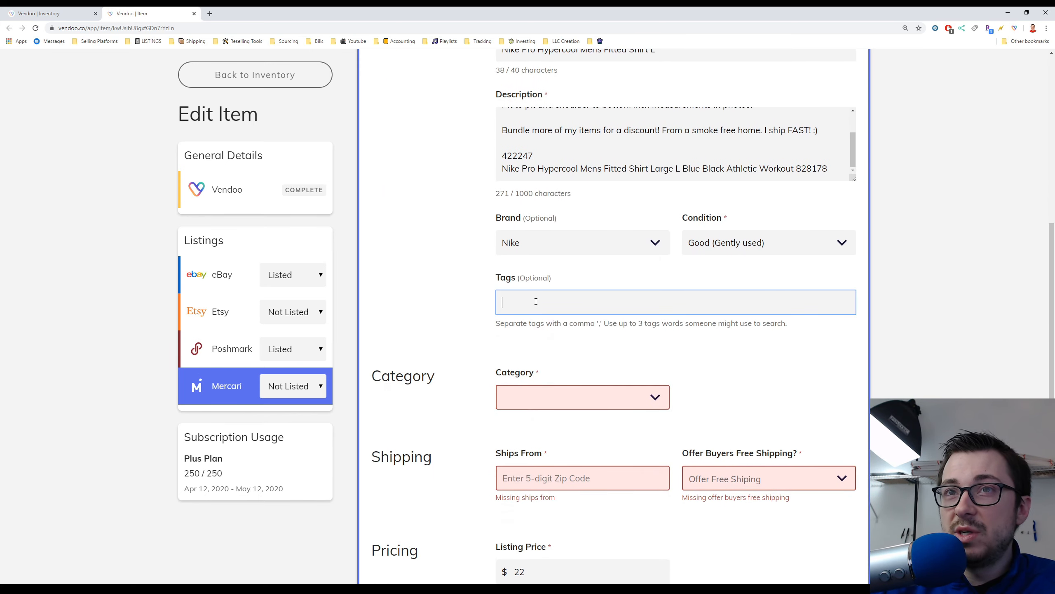
text(nike)
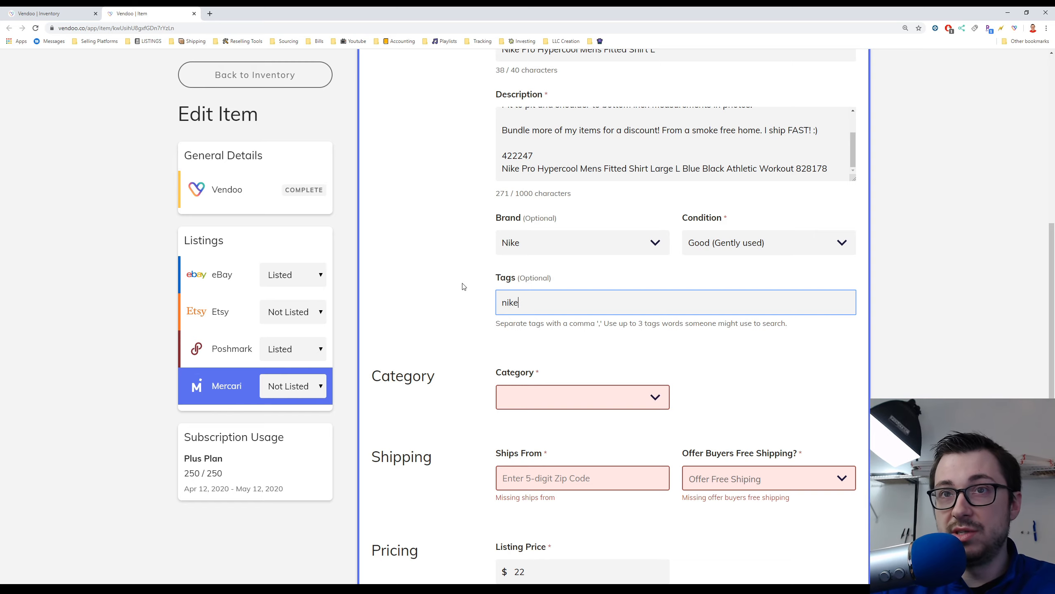
click(464, 287)
Set the shirt's Mercari category to Men, Tops, T-shirts
scroll(470, 307, down, 3)
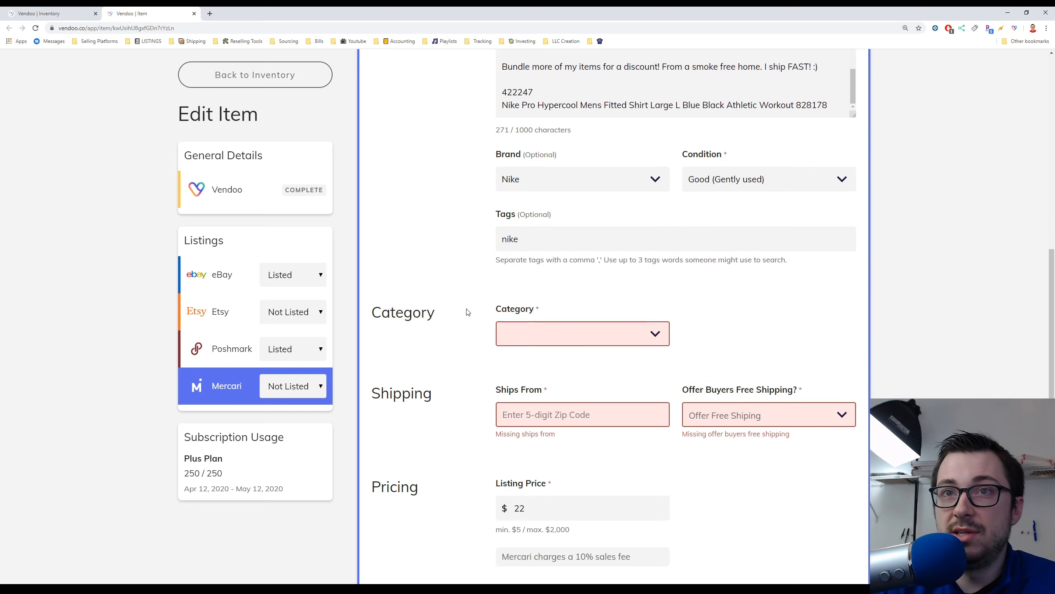
click(658, 315)
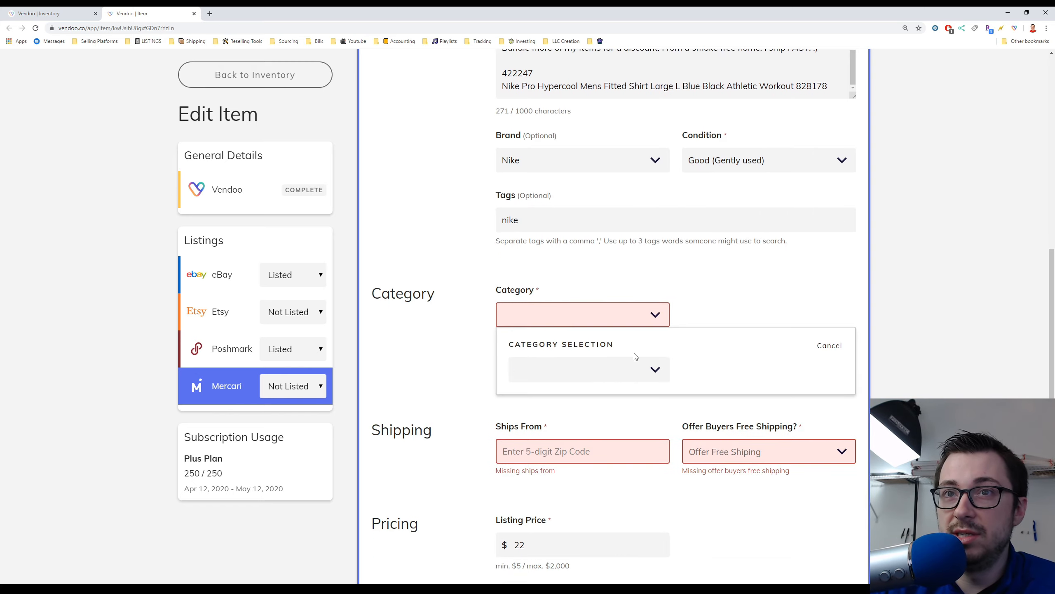
click(634, 366)
click(598, 408)
click(748, 372)
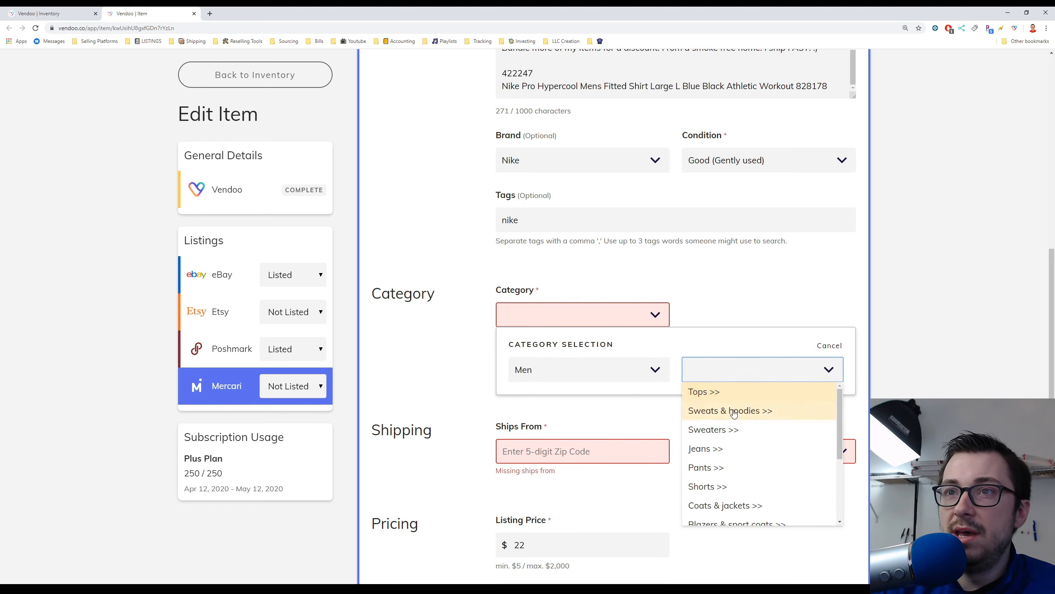
click(706, 392)
click(590, 406)
scroll(589, 483, down, 1)
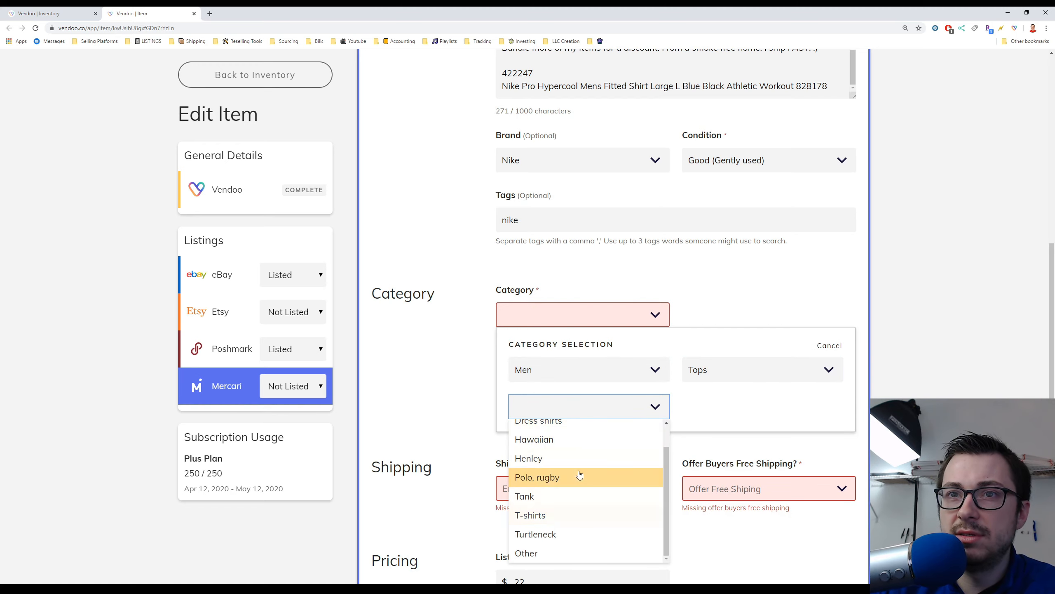
click(577, 515)
Set the Mercari size of the shirt to L (42-44)
scroll(456, 354, down, 1)
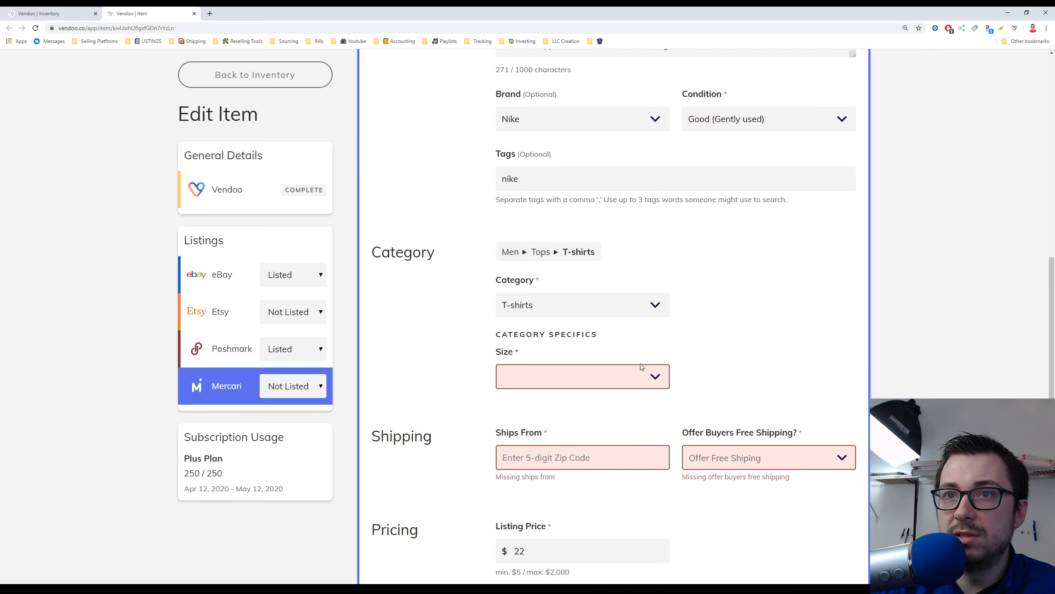
click(636, 375)
click(598, 455)
scroll(734, 444, up, 6)
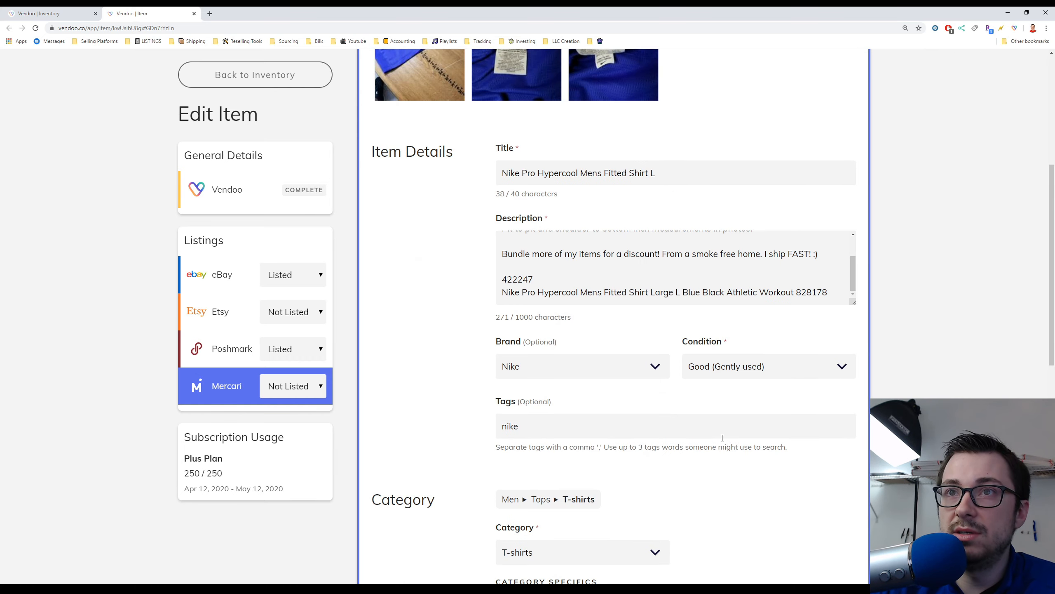
Fill in the Mercari shipping details with the ship-from ZIP code, free shipping set to Yes, and Ship on your own
scroll(723, 438, down, 9)
click(585, 336)
click(556, 358)
click(753, 342)
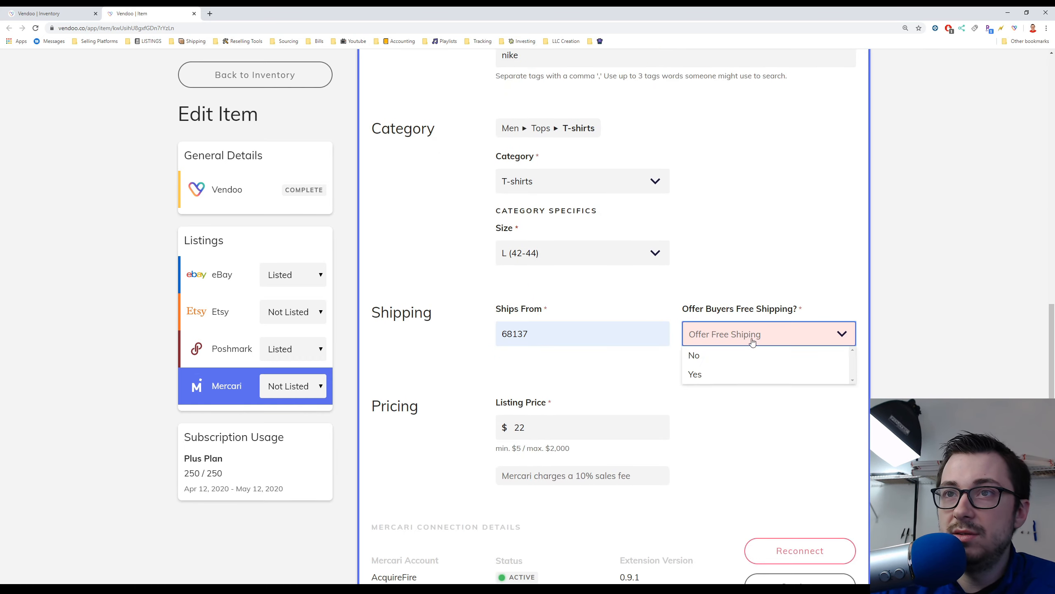
click(752, 374)
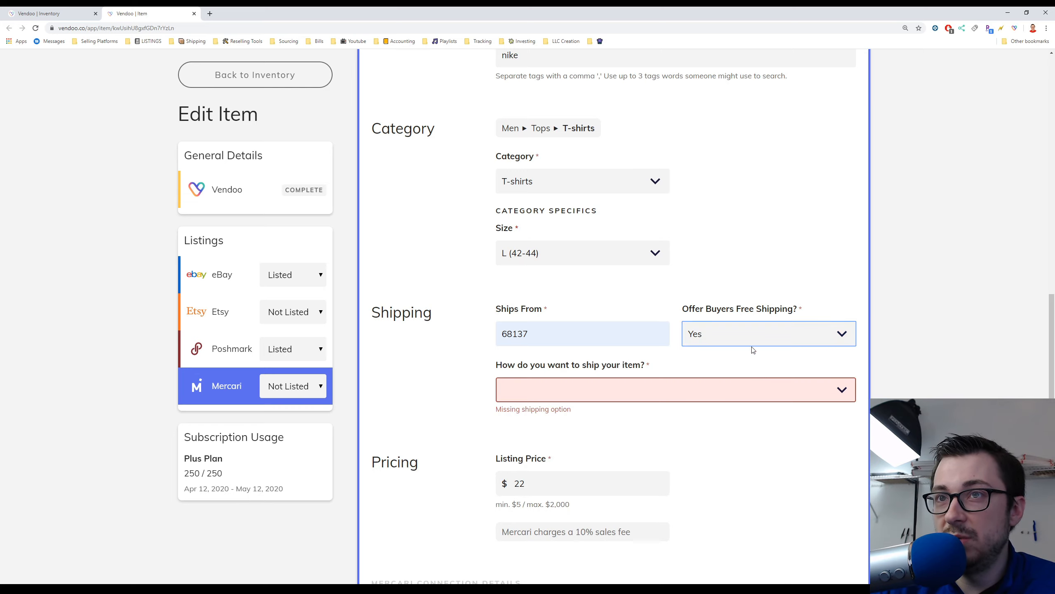
scroll(741, 354, down, 2)
click(672, 313)
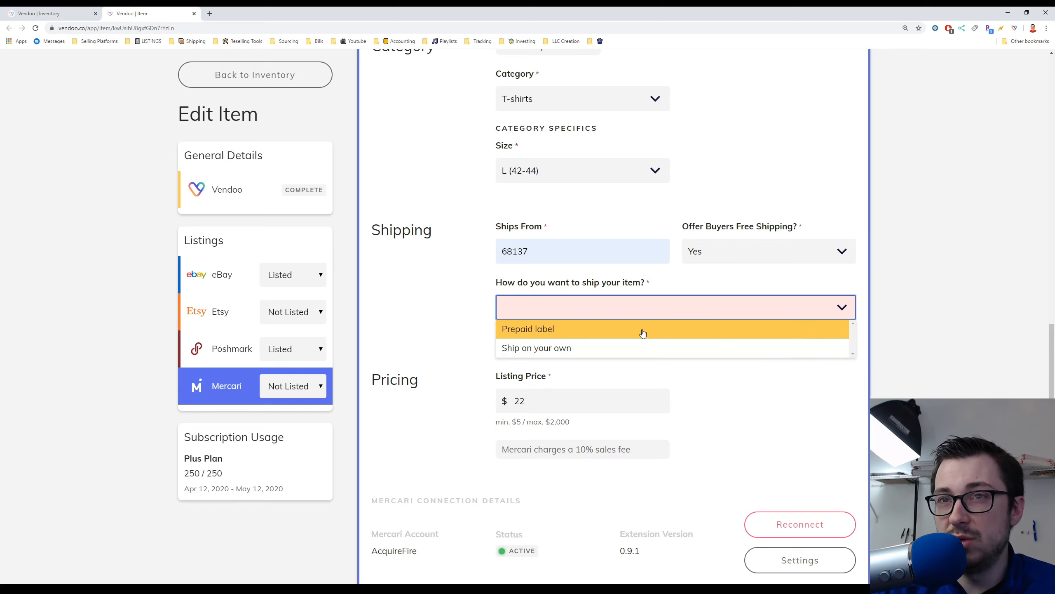
click(603, 349)
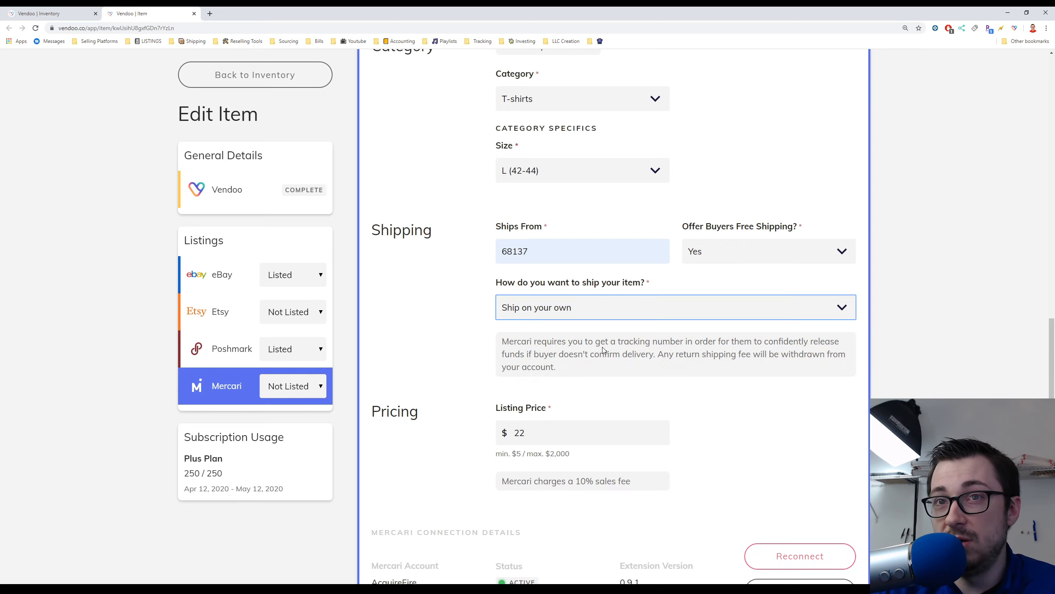
Submit the completed shirt listing to Mercari
scroll(447, 307, down, 5)
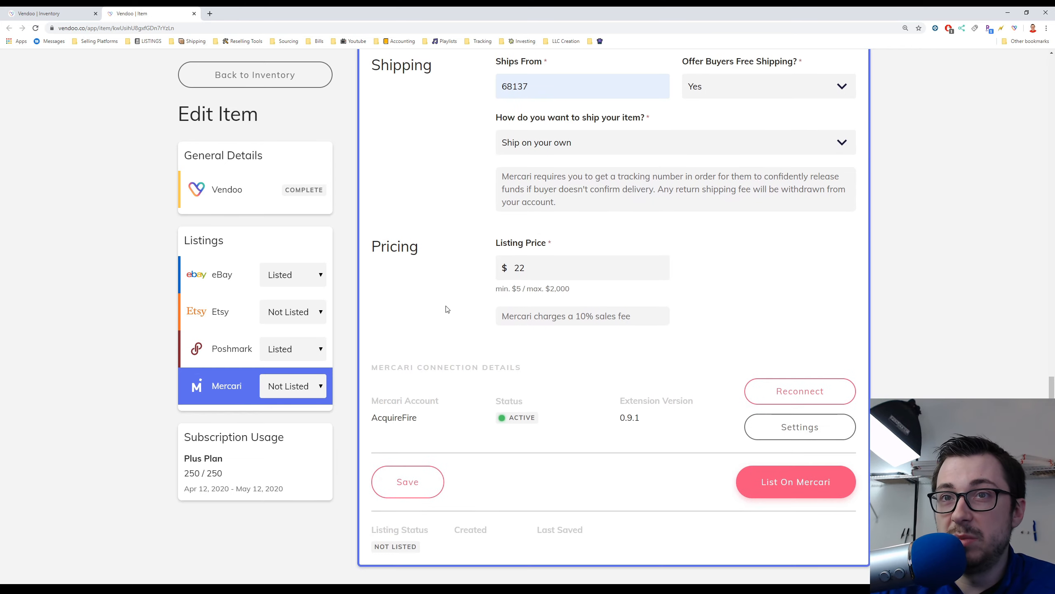
click(848, 445)
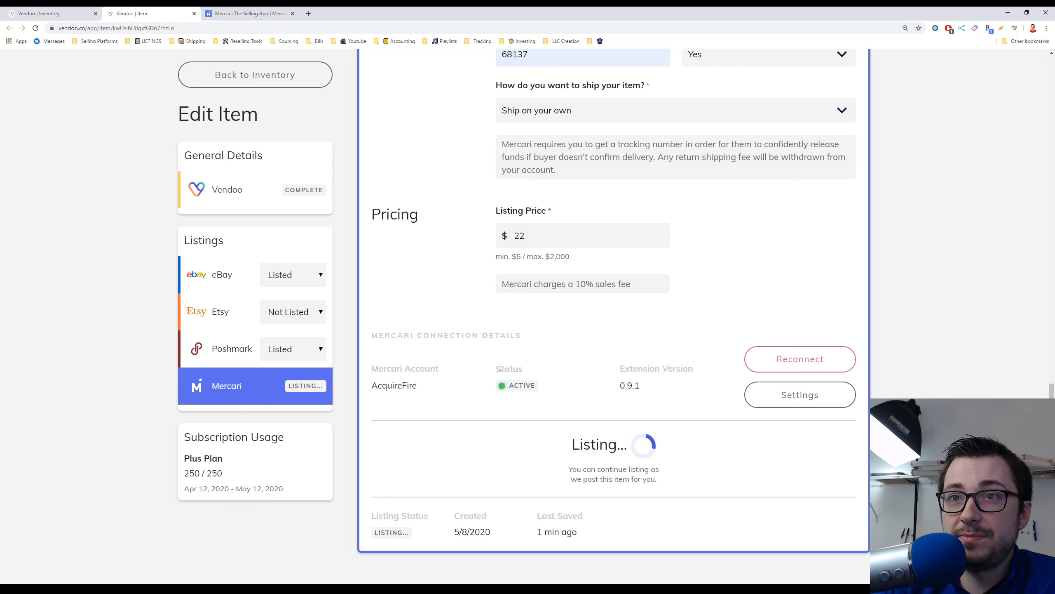
Check the Mercari listing's status and the listing URL recorded for the shirt
scroll(679, 456, down, 3)
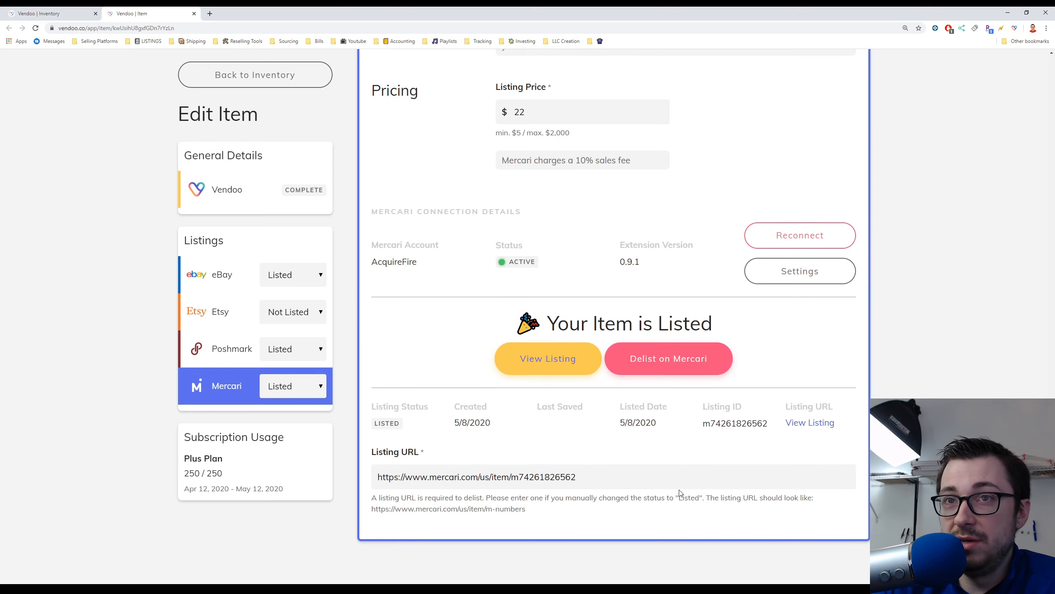
drag(599, 469, 375, 475)
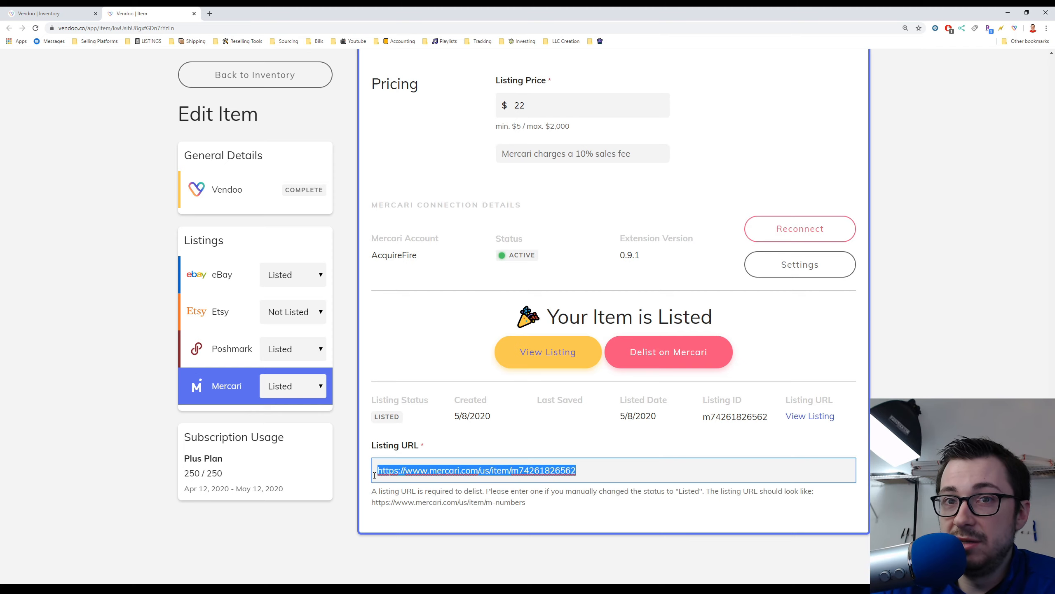
scroll(561, 516, up, 7)
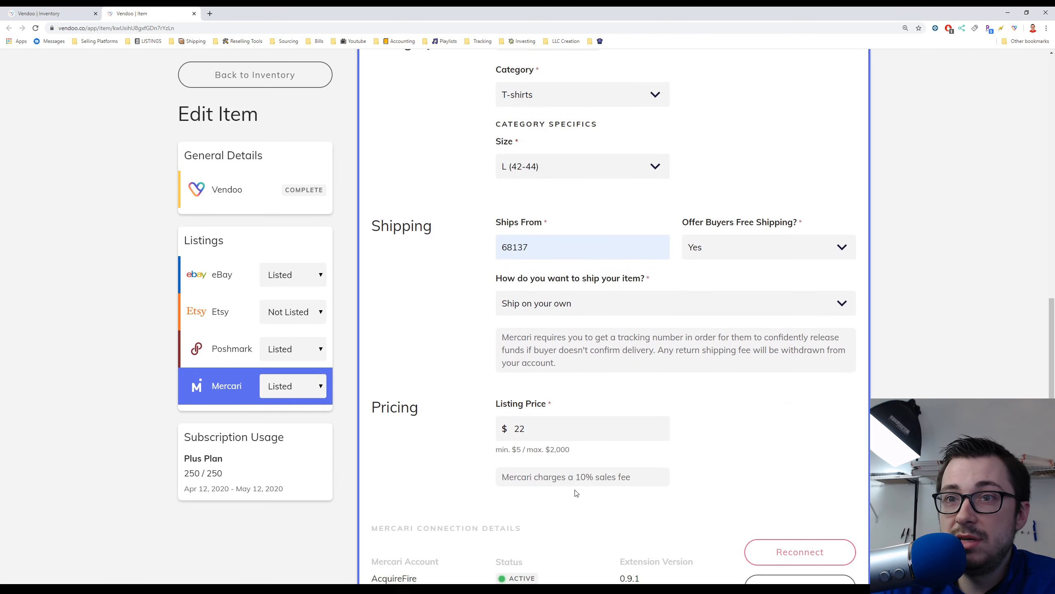
scroll(561, 516, down, 4)
scroll(562, 517, down, 2)
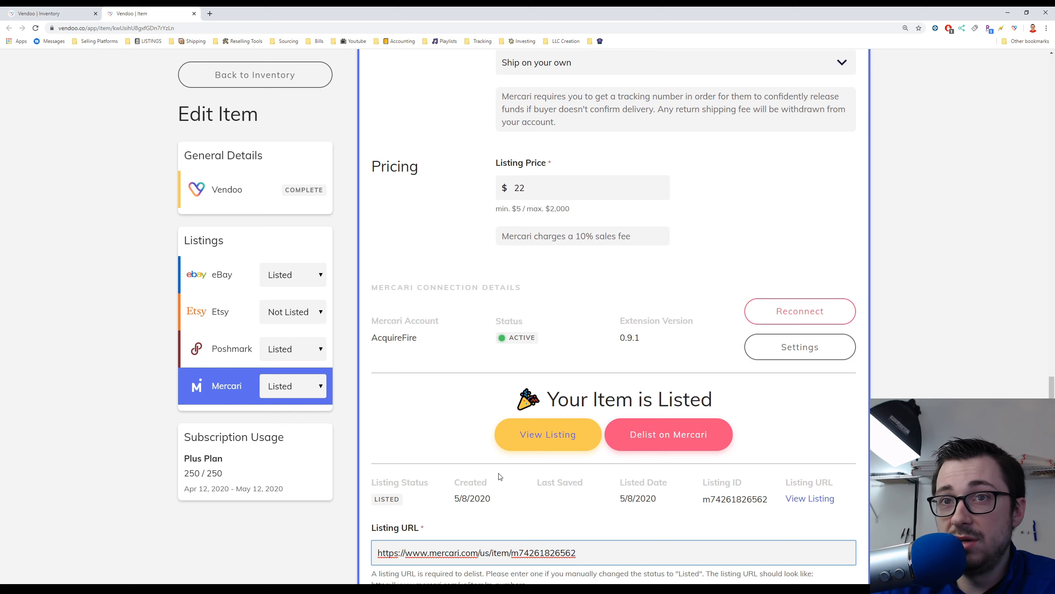
From the inventory, open the six shirts from Polo Ralph Lauren through Nebraska Cornhuskers in separate browser tabs
click(56, 9)
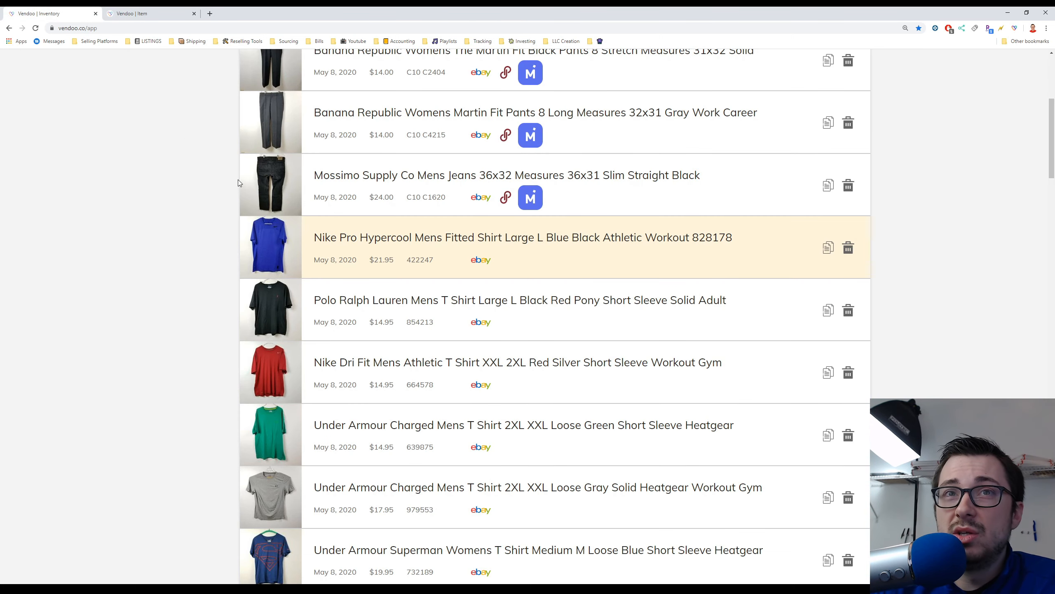
scroll(373, 280, down, 1)
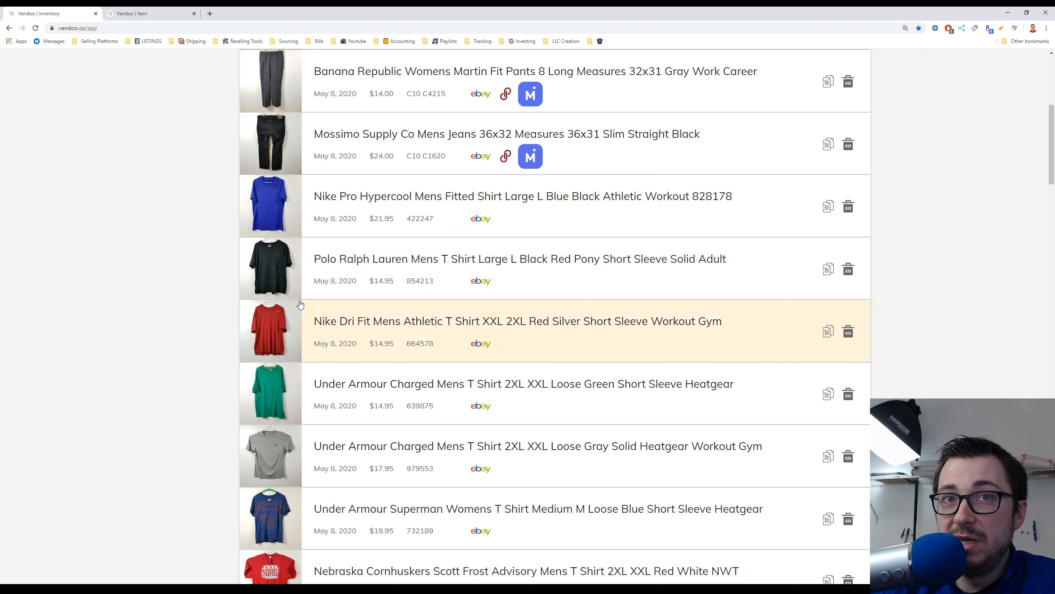
middle_click(377, 274)
middle_click(352, 345)
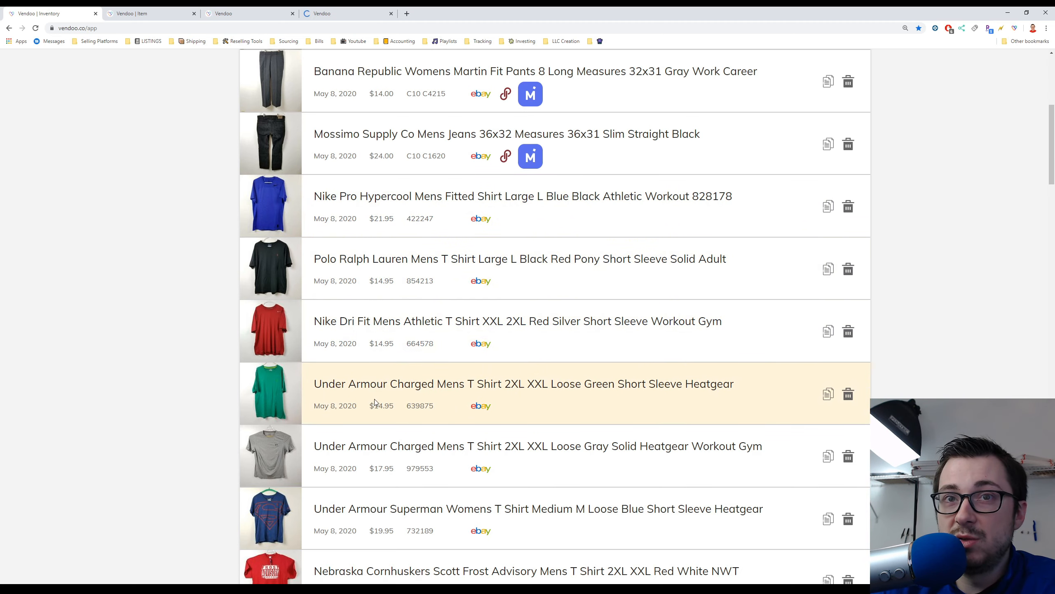
middle_click(354, 394)
middle_click(402, 453)
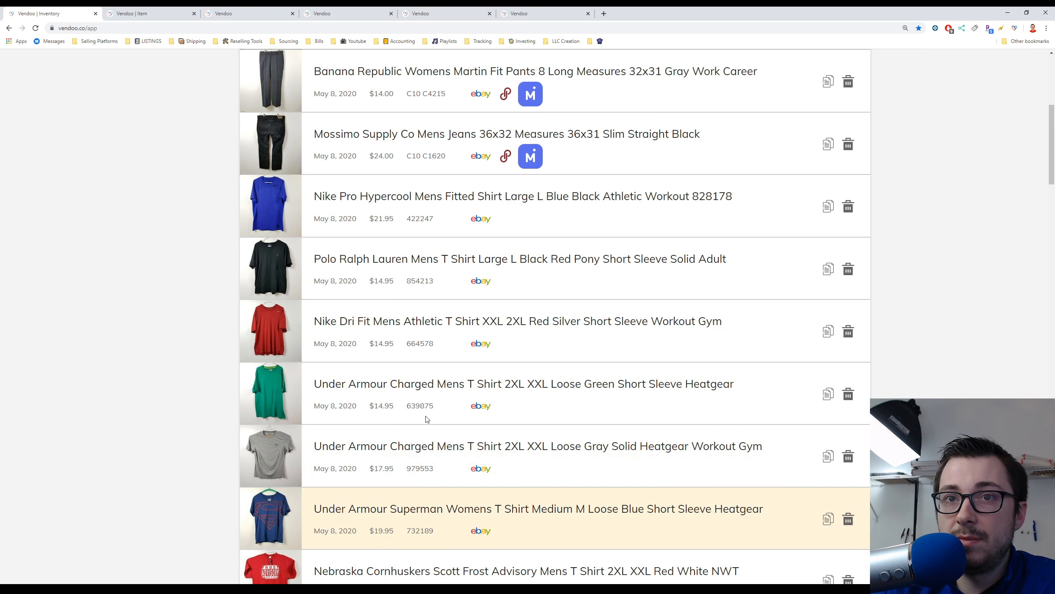
middle_click(410, 481)
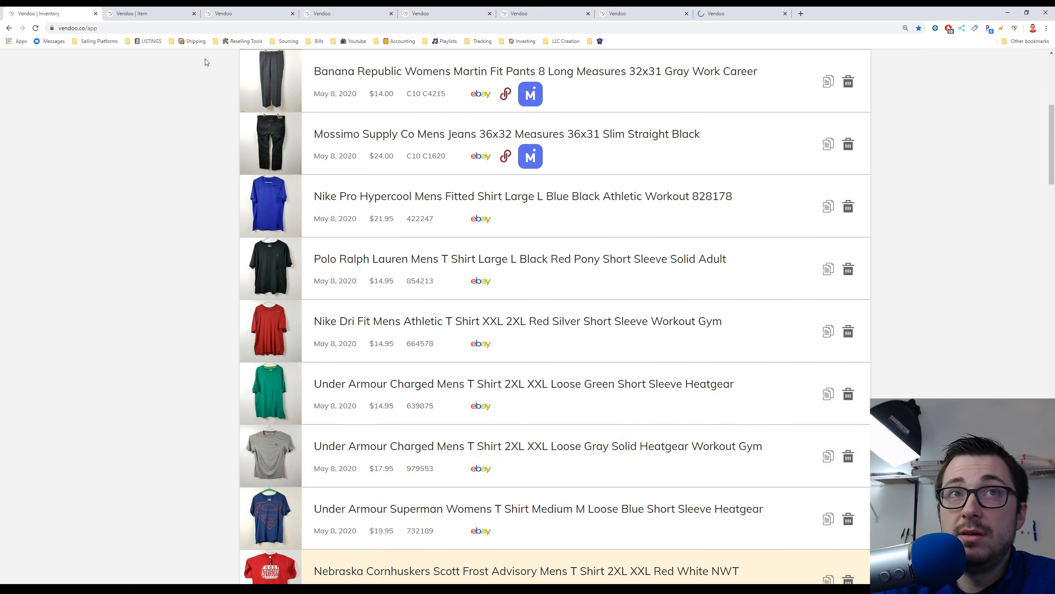
Look through the opened shirt items and return to the Nike Pro Hypercool shirt's Mercari details
click(151, 12)
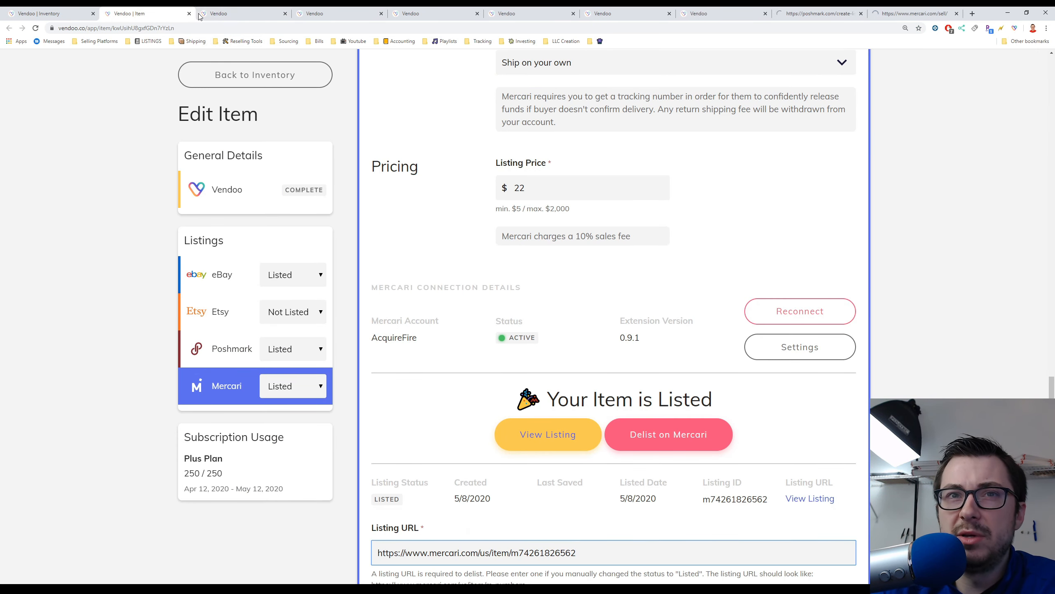
click(194, 13)
click(171, 13)
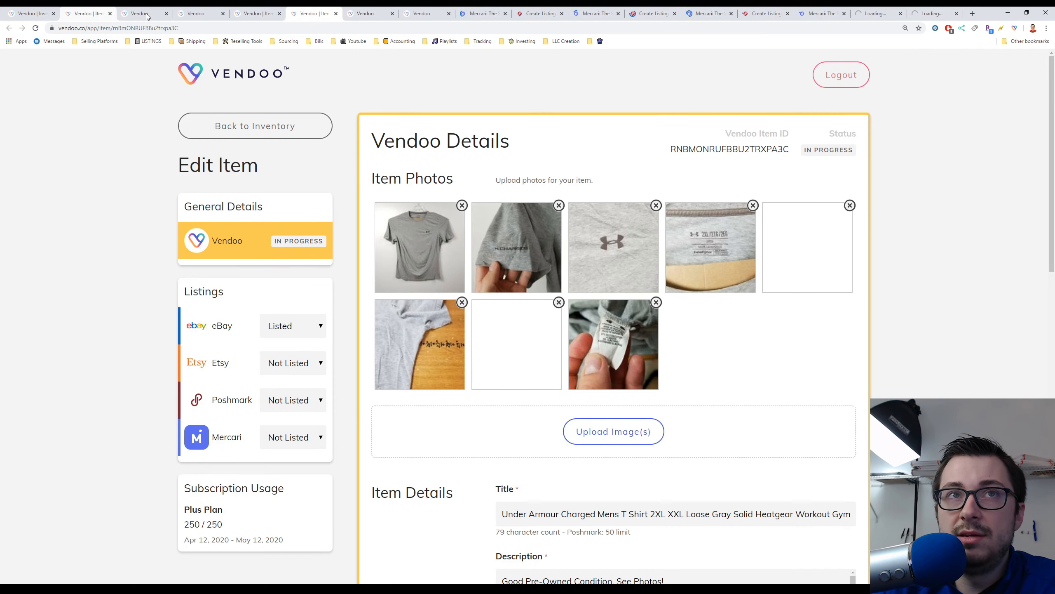
click(145, 13)
click(206, 15)
click(544, 14)
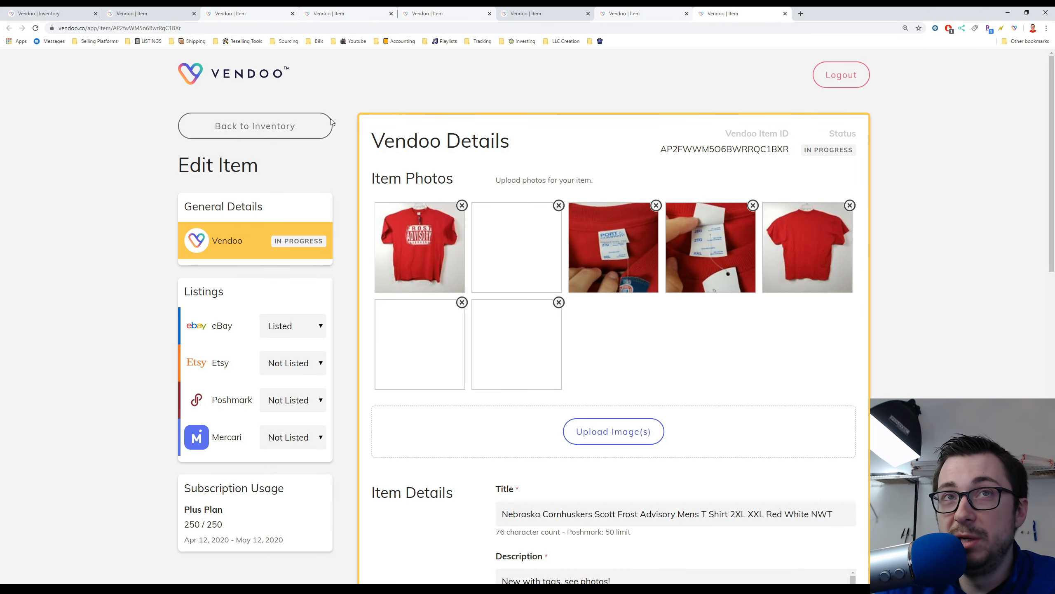
click(136, 11)
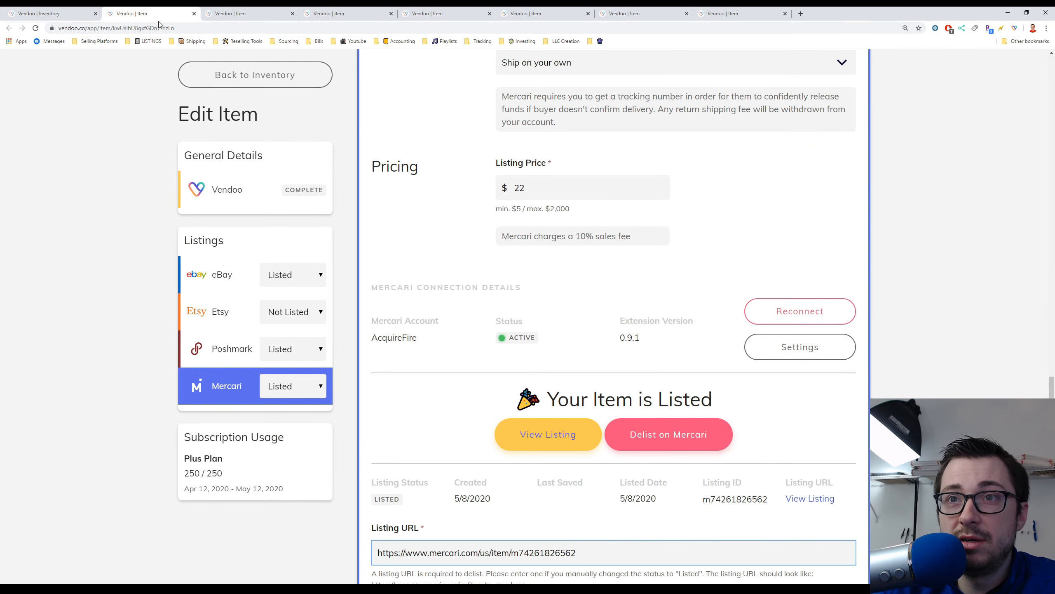
Close the finished Nike Pro Hypercool shirt item and return to the Polo Ralph Lauren T-shirt item
click(193, 14)
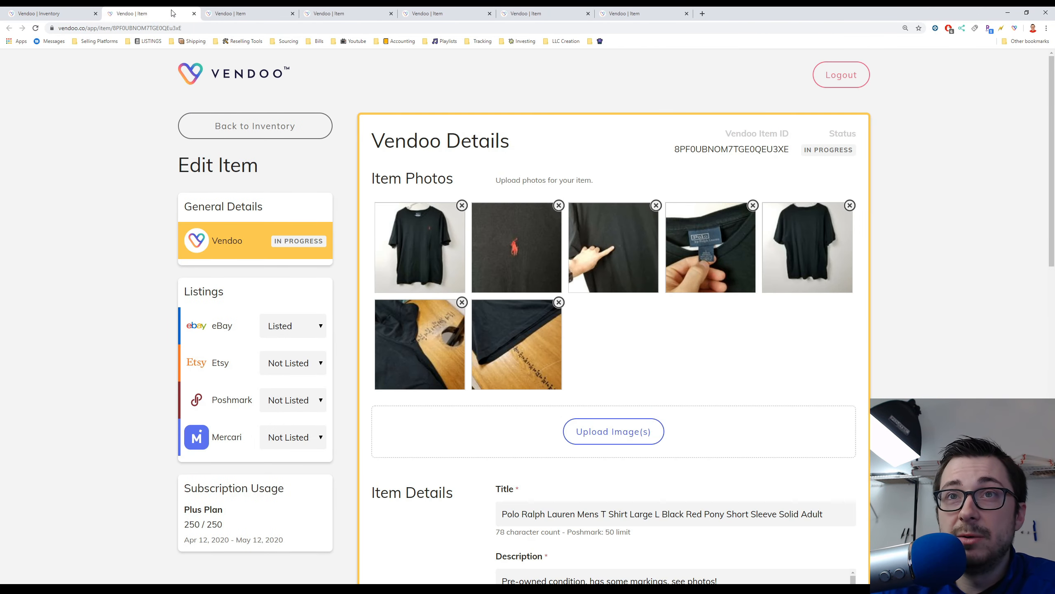
key(ctrl+Tab)
key(ctrl+Tab)
key(ctrl+Tab)
key(ctrl+Tab)
key(ctrl+Tab)
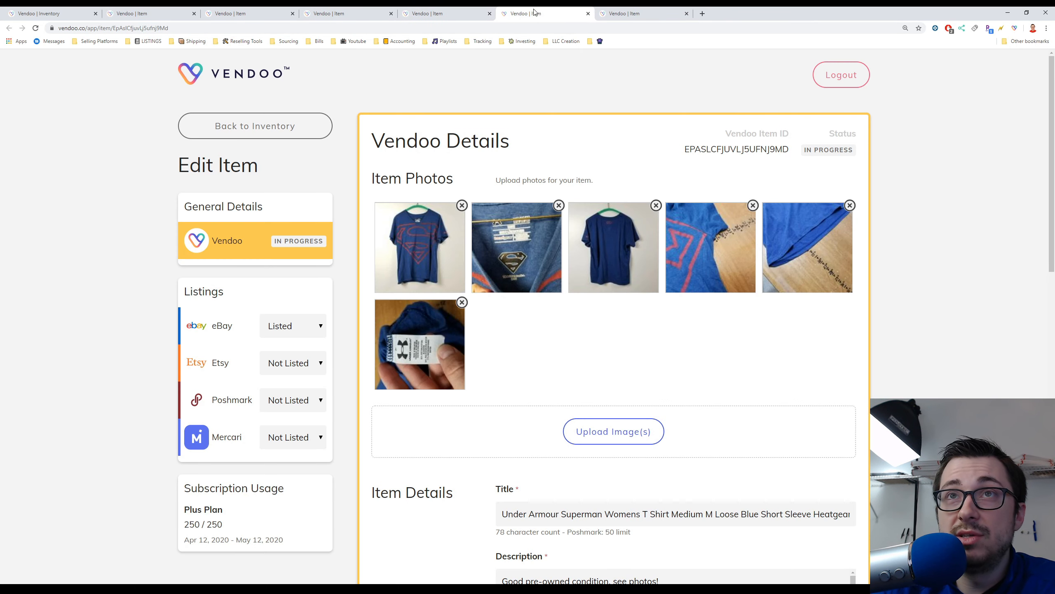
click(160, 9)
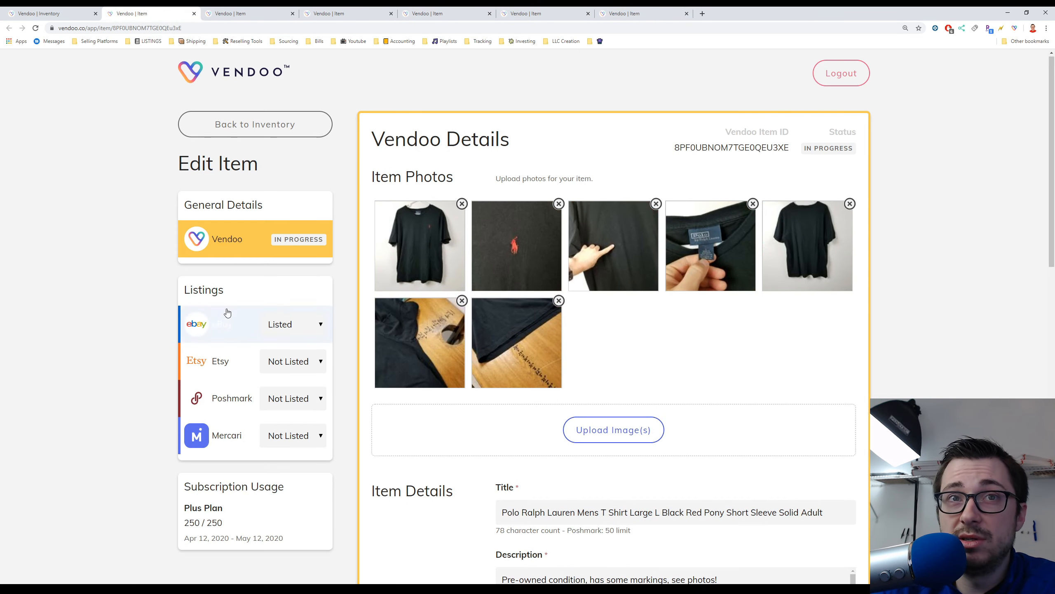
Shorten the Polo shirt's general title to "Polo Ralph Lauren Mens T Shirt Large L Black"
scroll(229, 312, down, 5)
scroll(532, 307, up, 3)
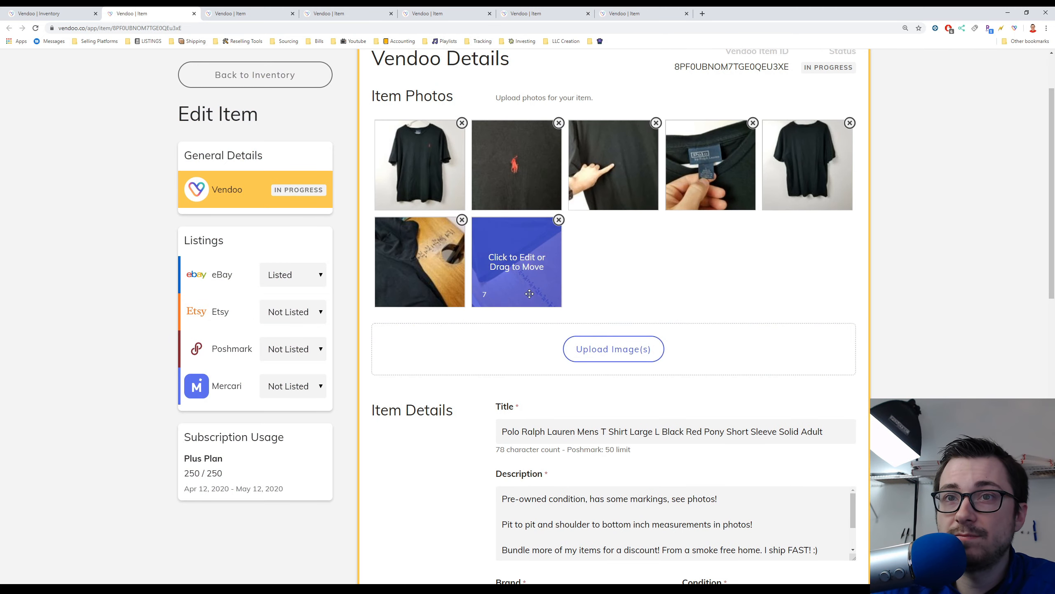
scroll(577, 301, down, 1)
scroll(601, 324, up, 2)
scroll(625, 324, down, 2)
scroll(624, 324, down, 1)
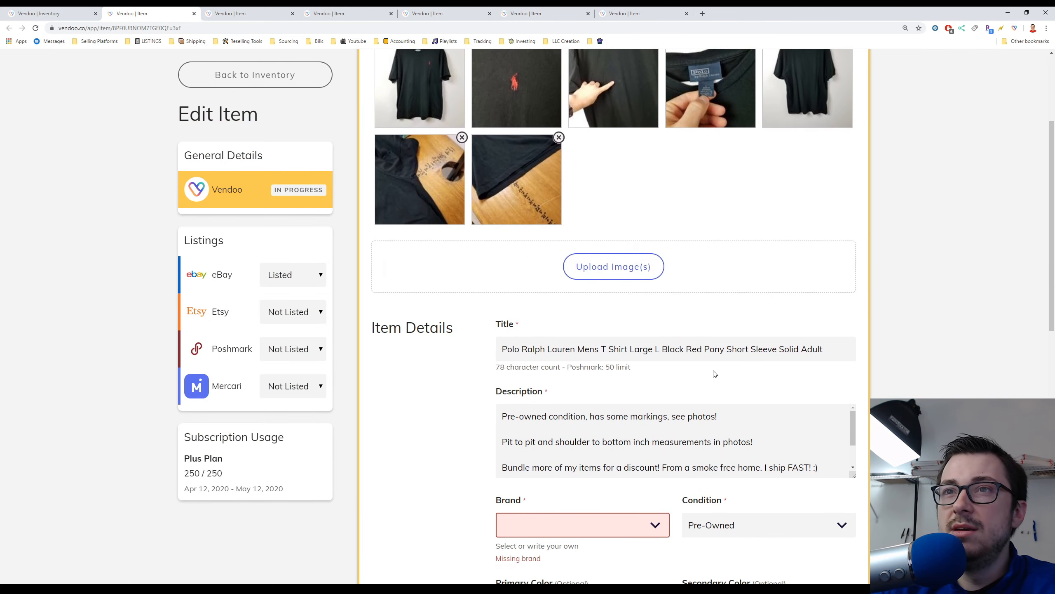
drag(690, 355, 1039, 393)
key(BackSpace)
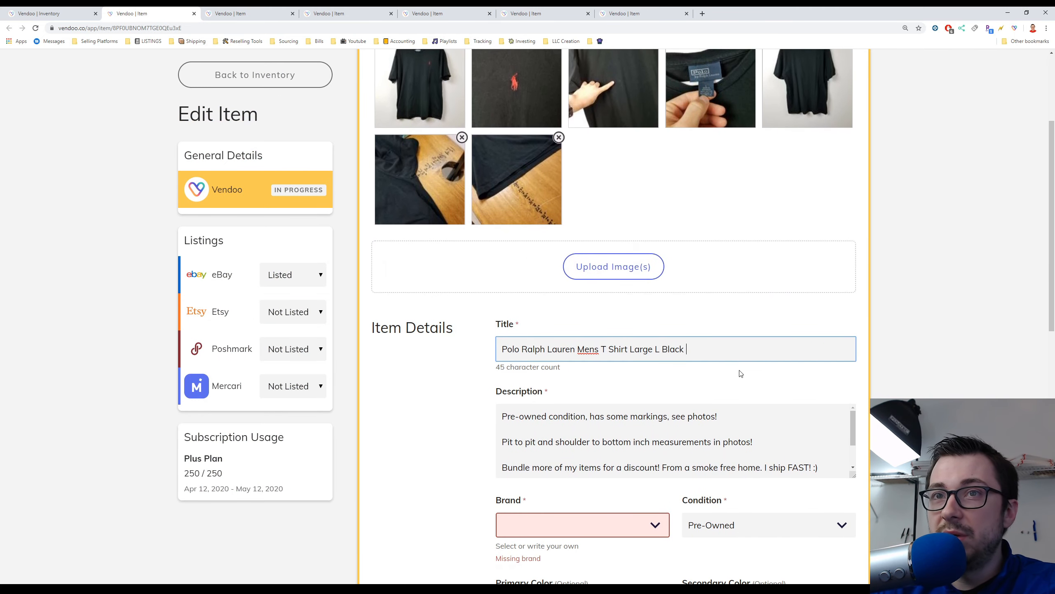
click(721, 334)
Set the Polo shirt's brand to Polo Ralph Lauren in the general details
scroll(707, 380, down, 3)
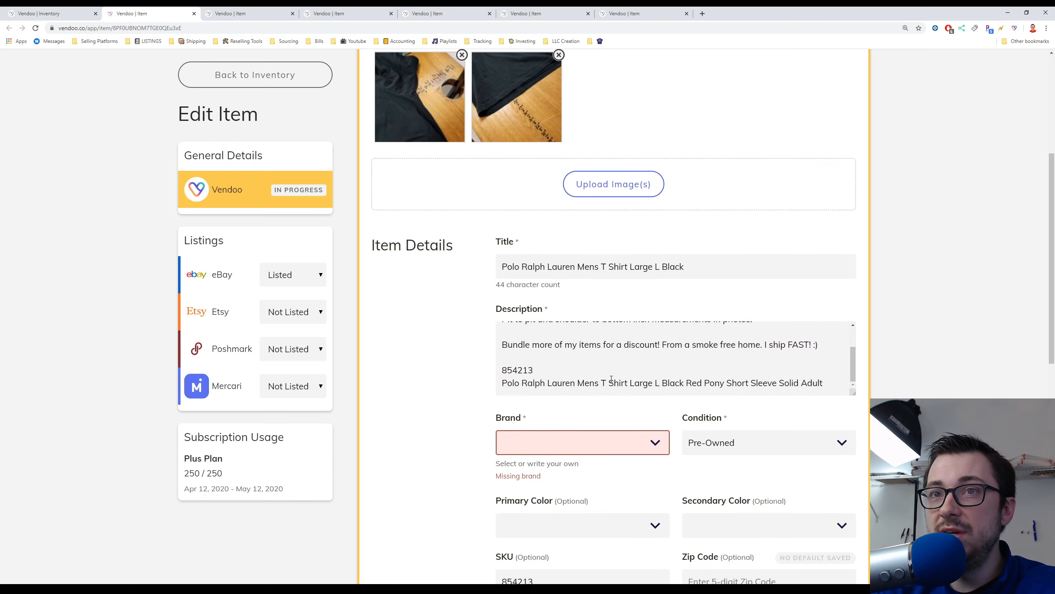
click(610, 435)
text(Pol)
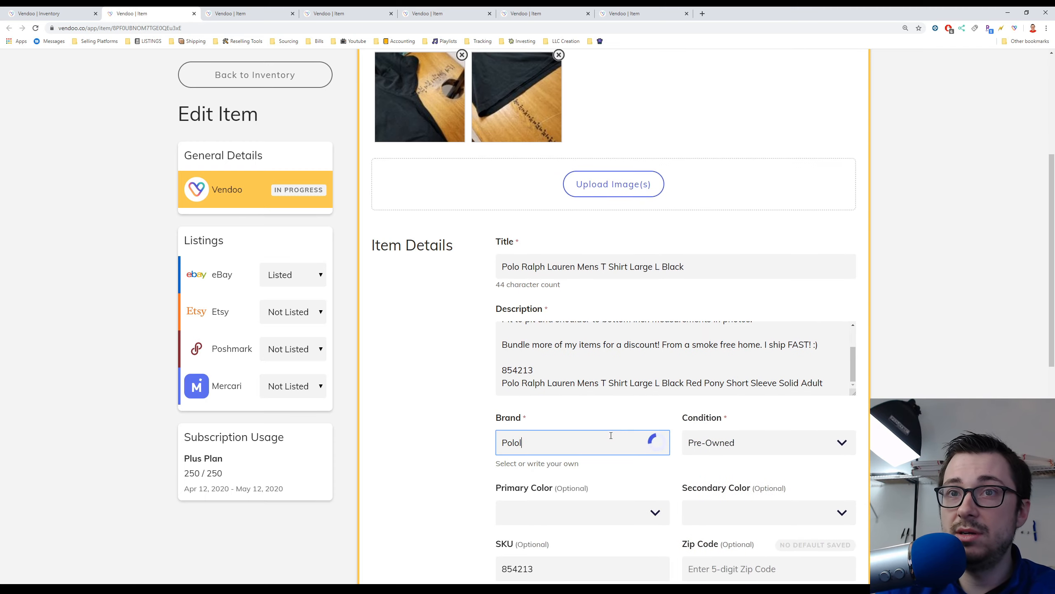
text(o Ralph)
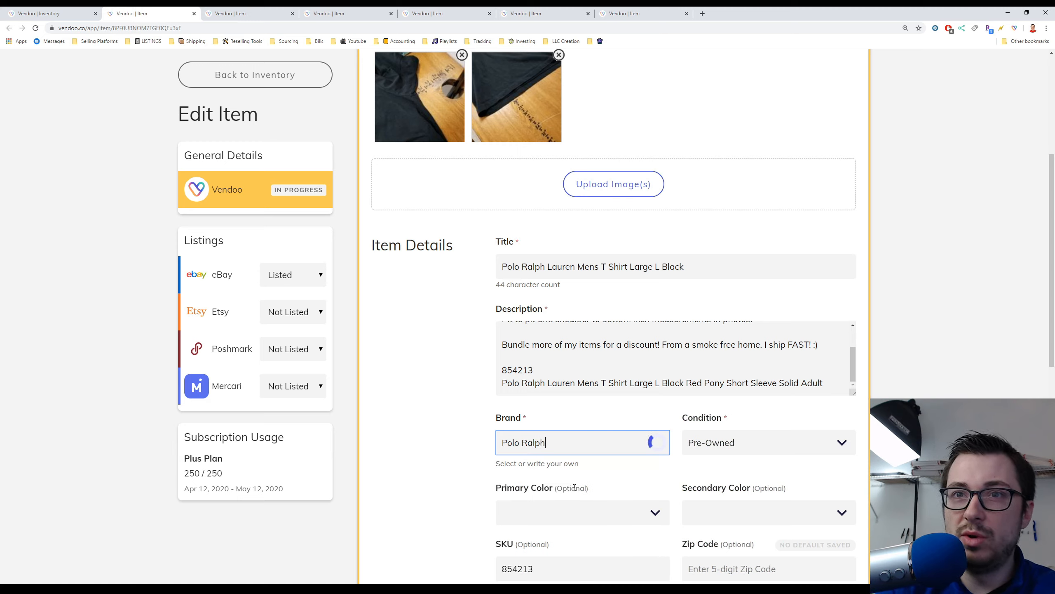
text( Laure)
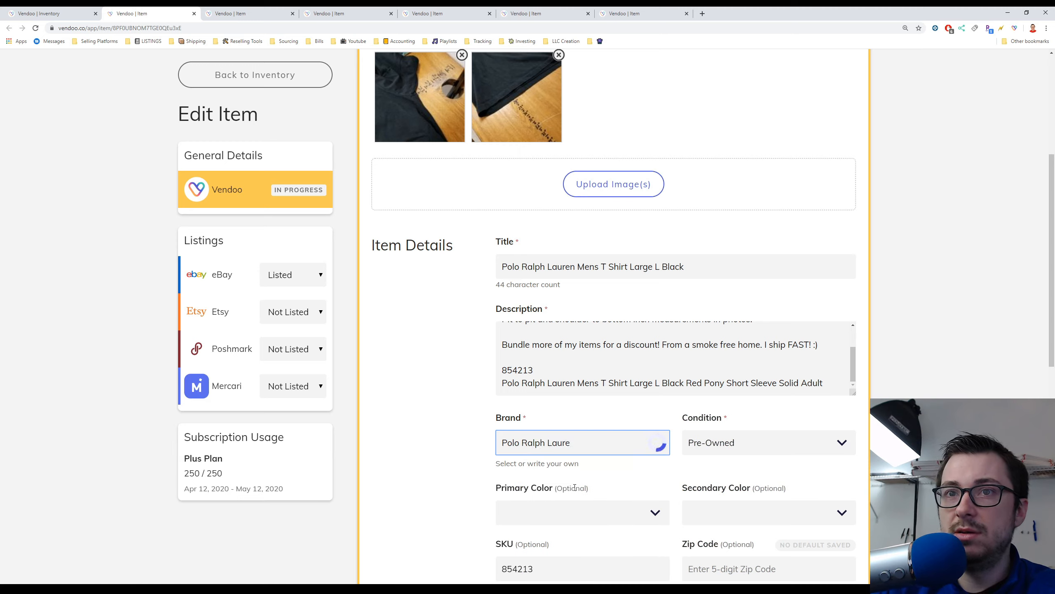
text(n)
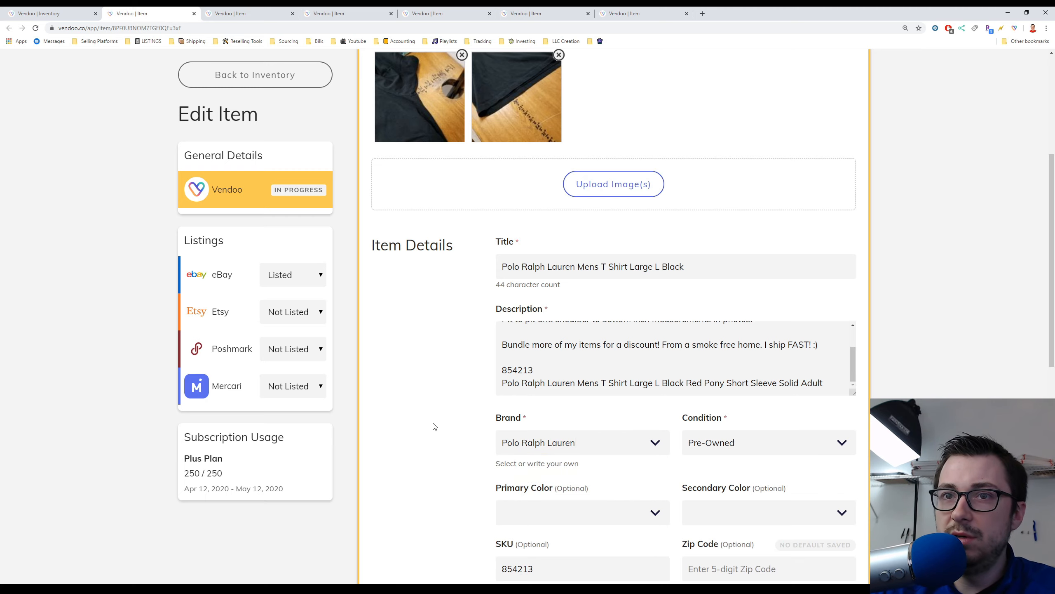
Set the Polo shirt's primary color to Black and its secondary color to Red
scroll(434, 427, down, 1)
click(573, 470)
click(536, 494)
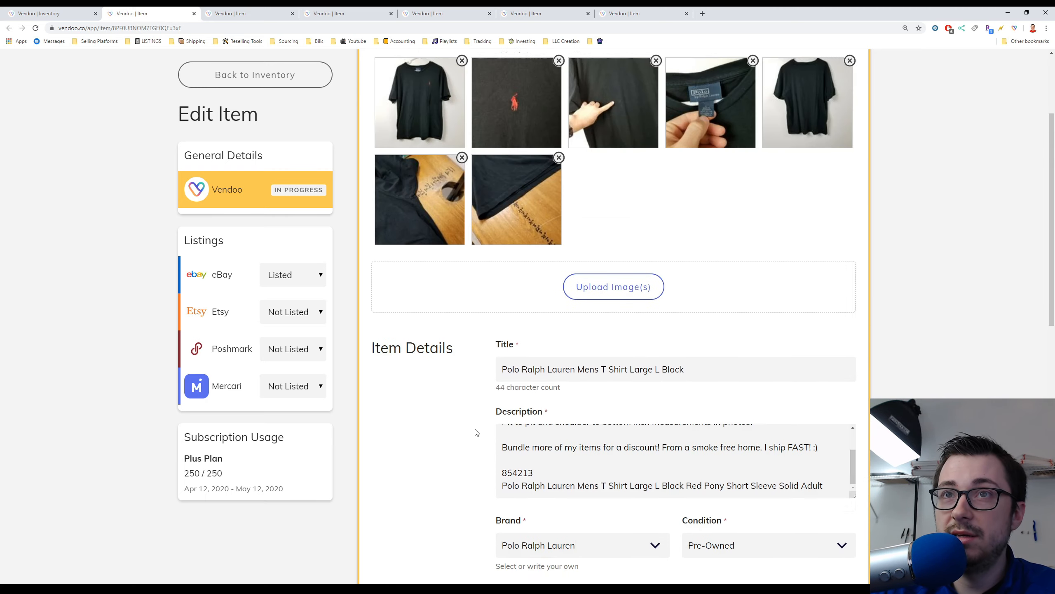
scroll(477, 432, down, 3)
click(769, 474)
text(re)
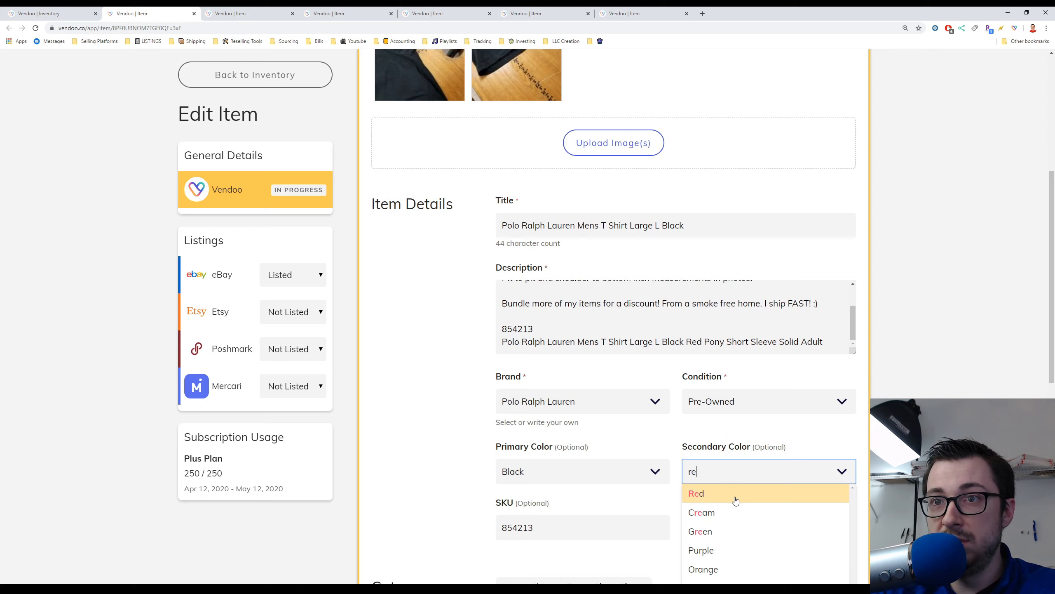
click(735, 495)
Set the Polo shirt's listing price to $15 and save the general details
scroll(779, 443, down, 3)
scroll(617, 370, down, 5)
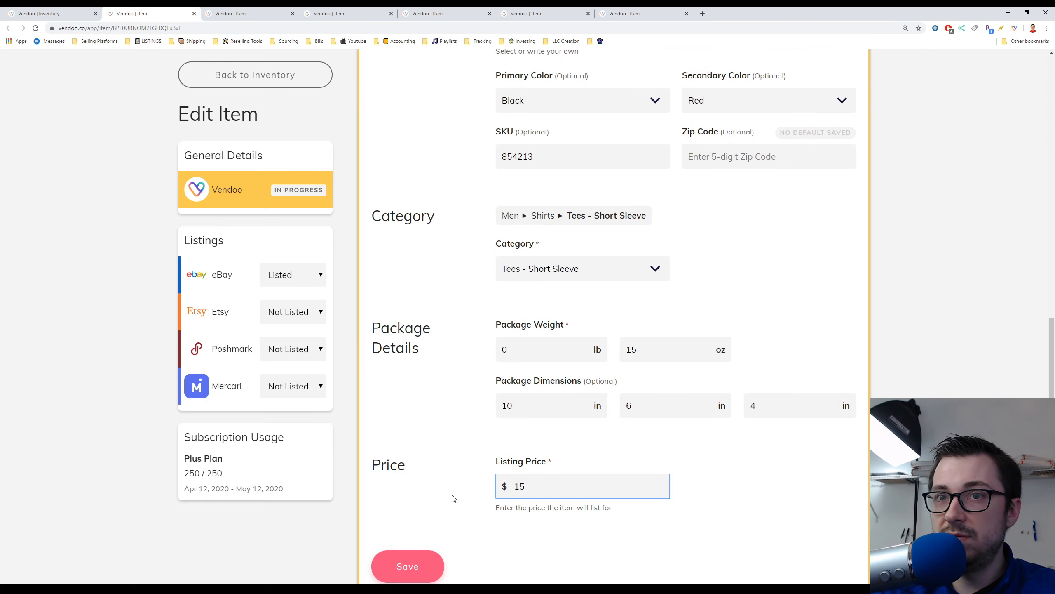
scroll(448, 508, down, 1)
click(427, 517)
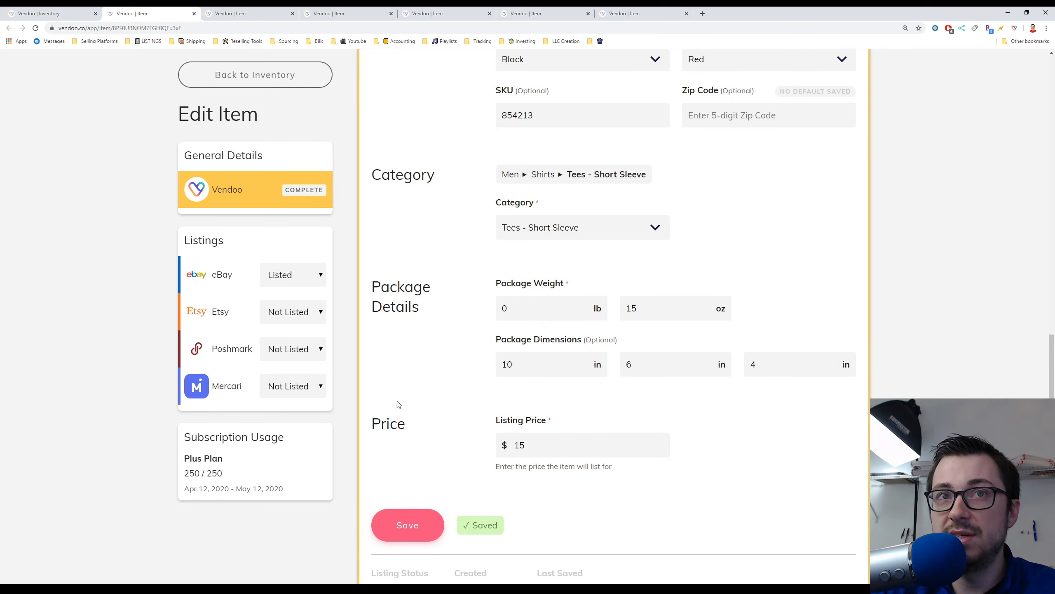
Open the Polo shirt's Poshmark details and set its size to Standard L
click(217, 354)
scroll(647, 299, down, 5)
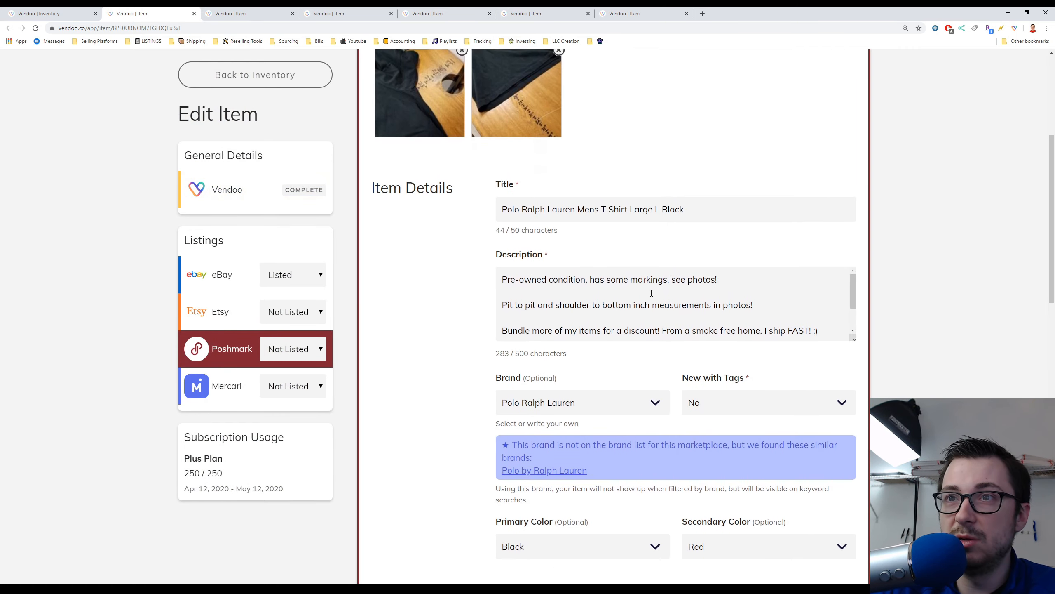
scroll(736, 295, down, 2)
scroll(464, 299, down, 8)
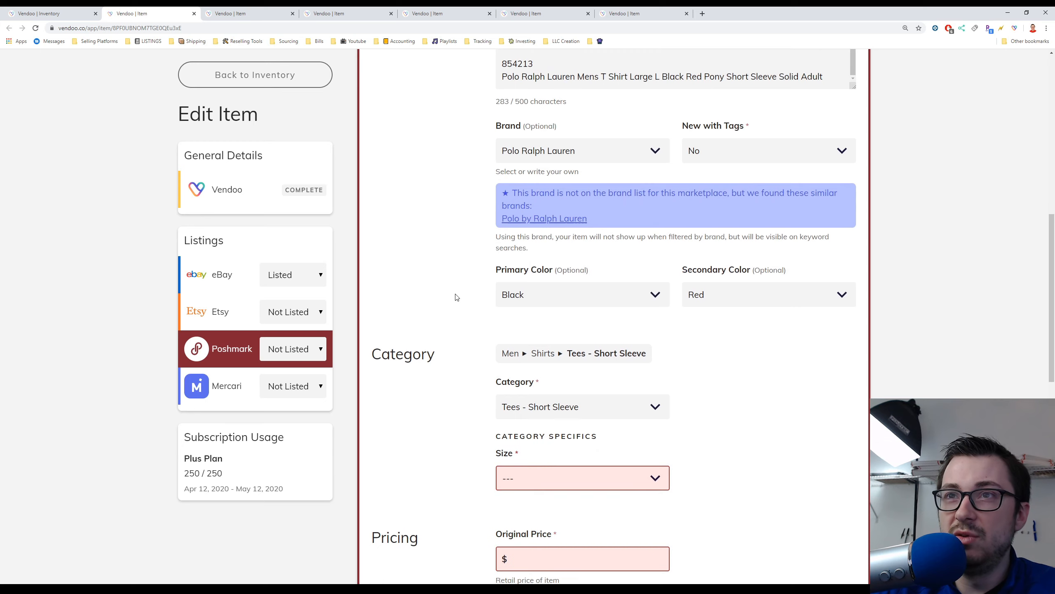
click(581, 395)
click(561, 437)
click(625, 397)
scroll(750, 432, up, 6)
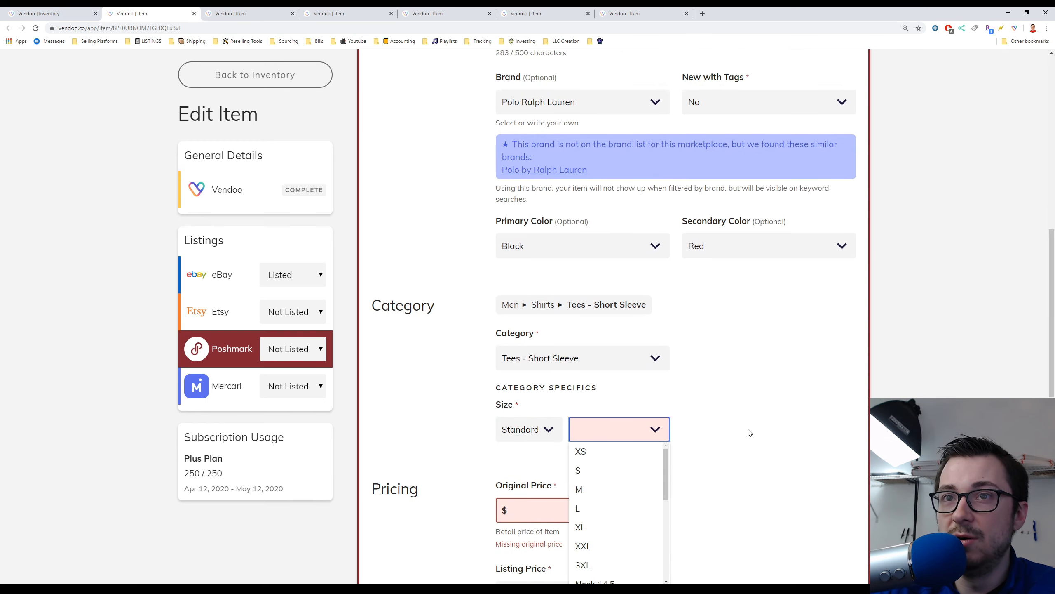
scroll(749, 432, down, 5)
click(629, 516)
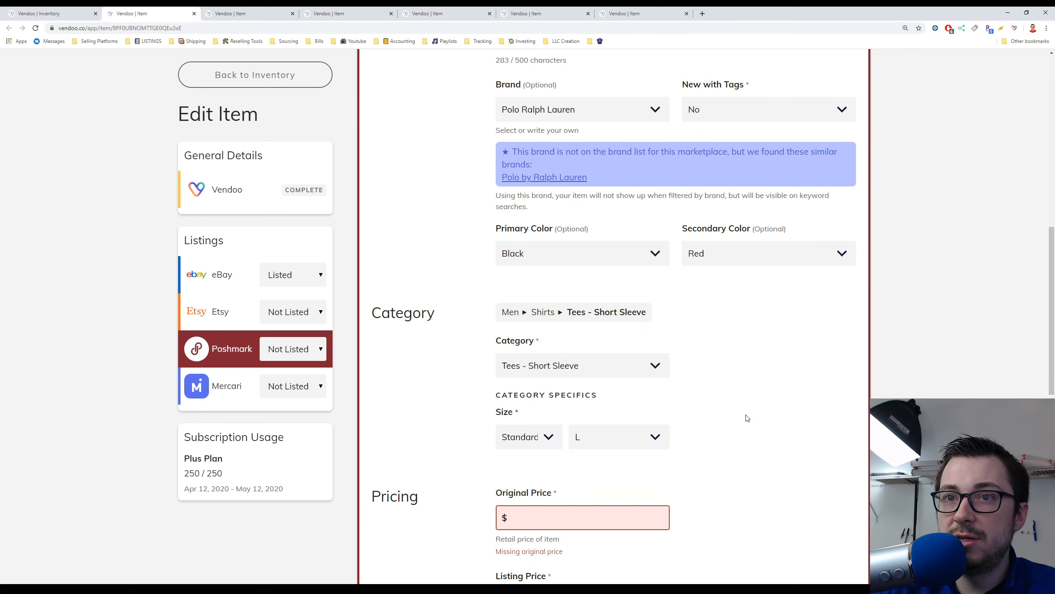
Set the Poshmark original price to $30 and list the Polo shirt on Poshmark
scroll(604, 328, down, 5)
text(30)
key(Tab)
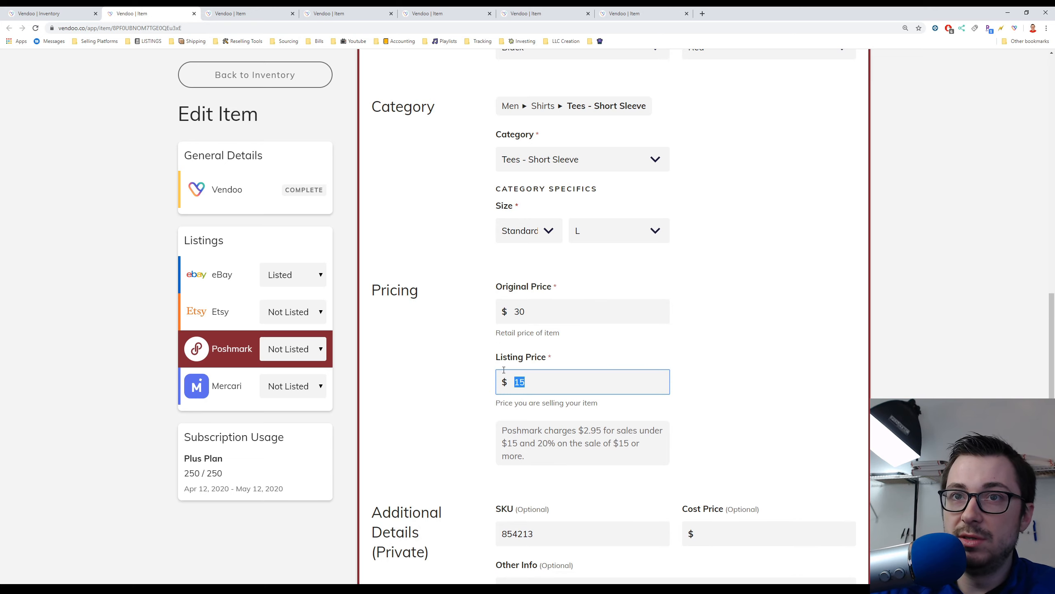
scroll(486, 363, down, 6)
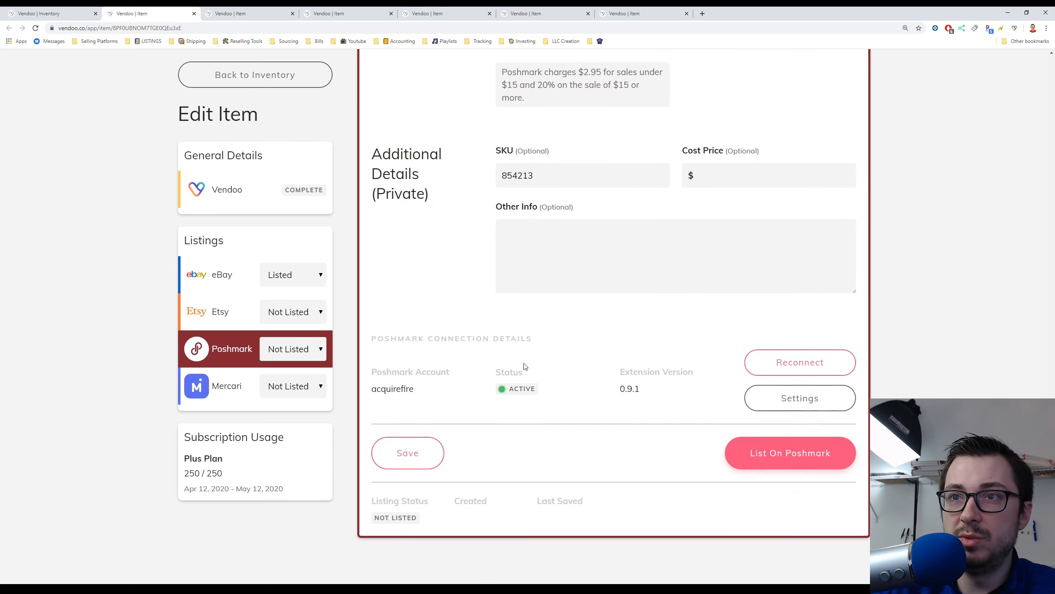
click(781, 451)
Open the Polo shirt's Mercari details and shorten the title to "Polo Ralph Lauren Mens T Shirt L Black"
click(231, 390)
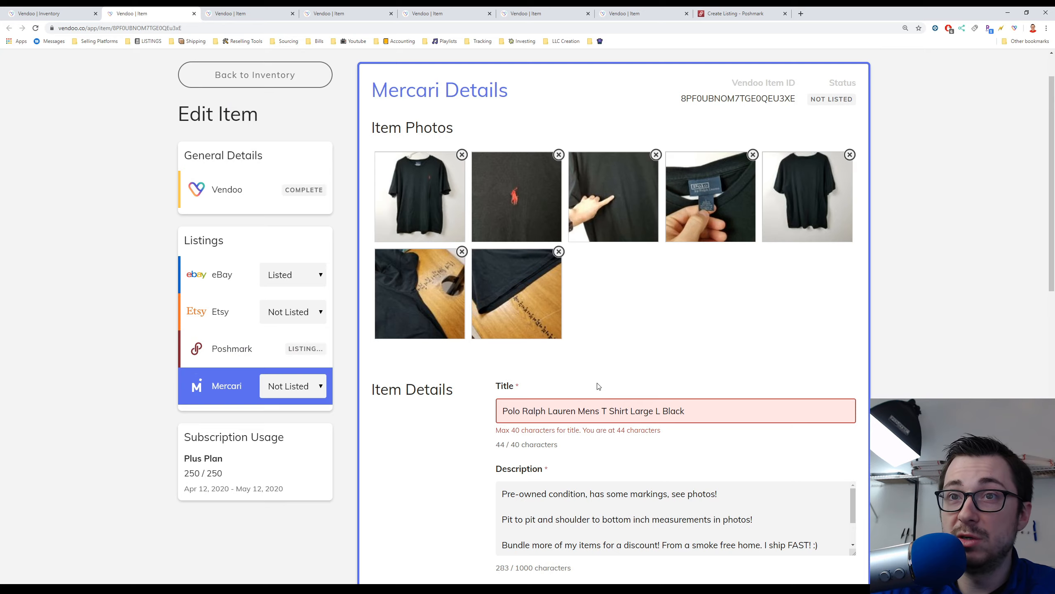
scroll(676, 328, down, 3)
drag(662, 288, 768, 295)
key(BackSpace)
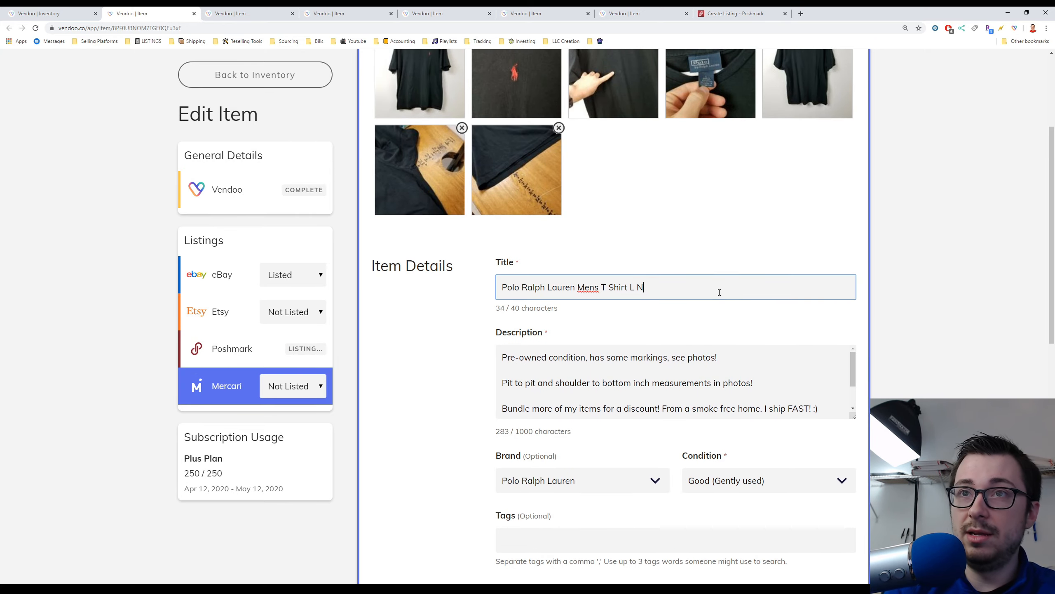
Set the Mercari category to Men, Tops, T-shirts and the size to L (42-44)
scroll(719, 292, down, 6)
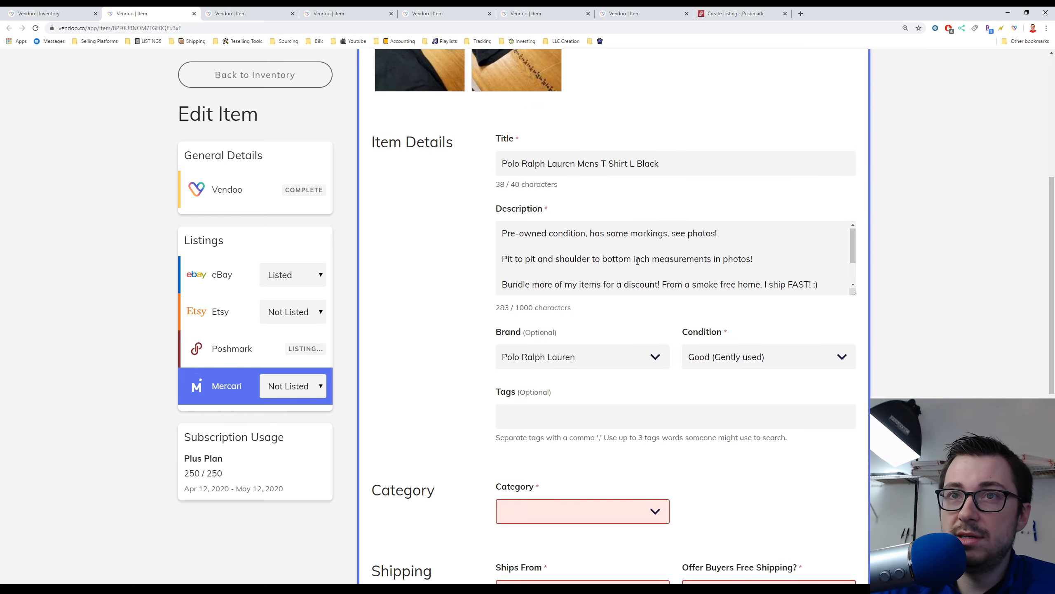
click(603, 389)
click(573, 443)
click(561, 481)
click(731, 443)
click(703, 382)
click(589, 397)
scroll(582, 476, down, 1)
click(564, 504)
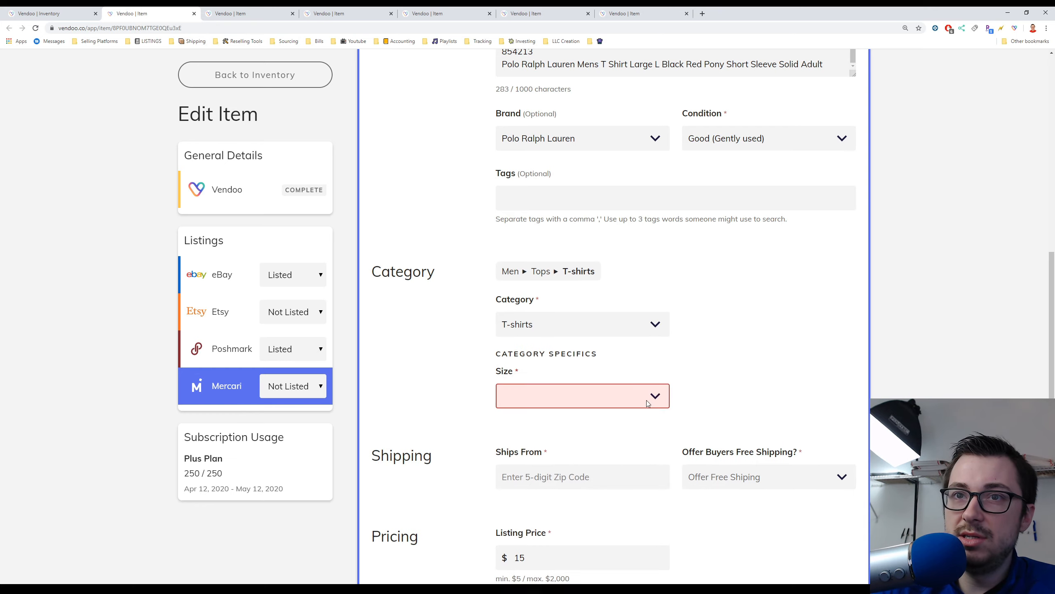
click(611, 393)
click(648, 443)
Complete Mercari shipping with the ships-from zip code, free shipping set to Yes and Ship on your own, and list the Polo shirt on Mercari
scroll(773, 397, up, 5)
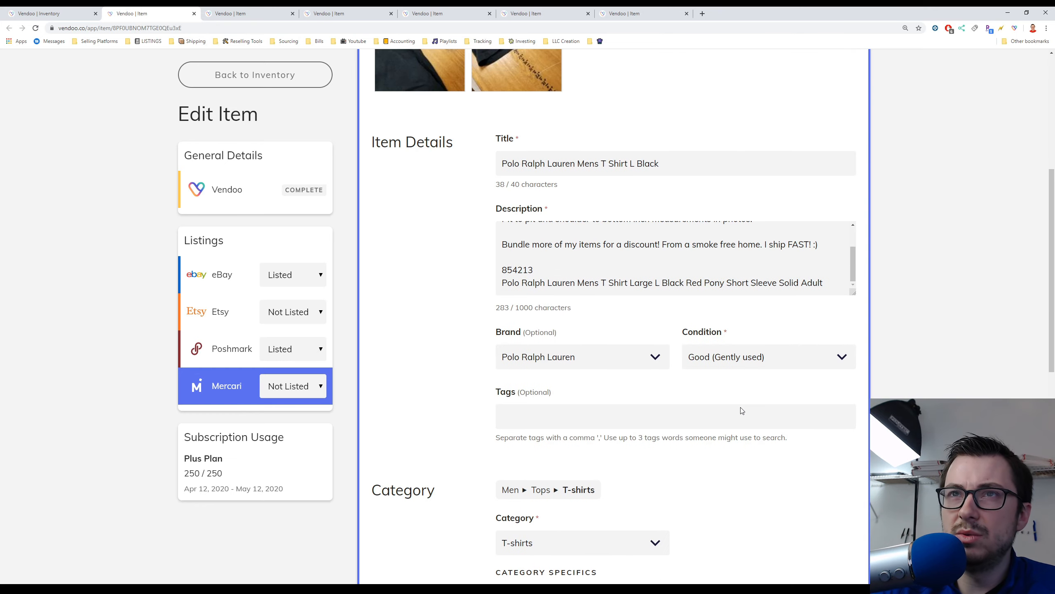
scroll(706, 395, down, 8)
click(614, 321)
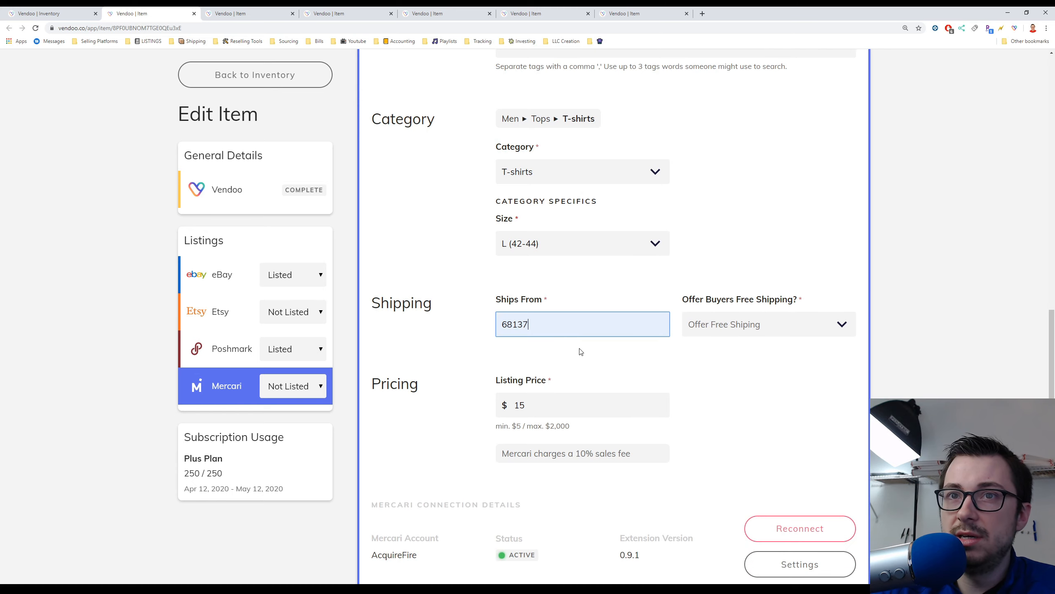
click(837, 325)
click(698, 363)
click(697, 379)
click(636, 420)
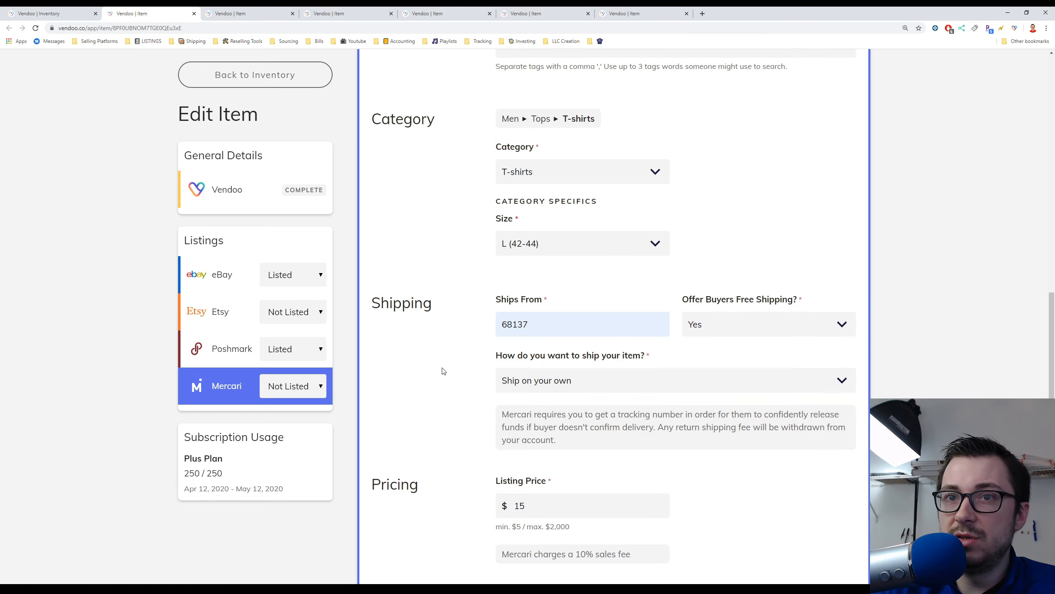
scroll(444, 370, down, 5)
click(837, 515)
Go to the red Nike Dri Fit shirt item and shorten its title to "Nike Dri Fit Mens Athletic T Shirt XXL 2XL Red"
click(249, 13)
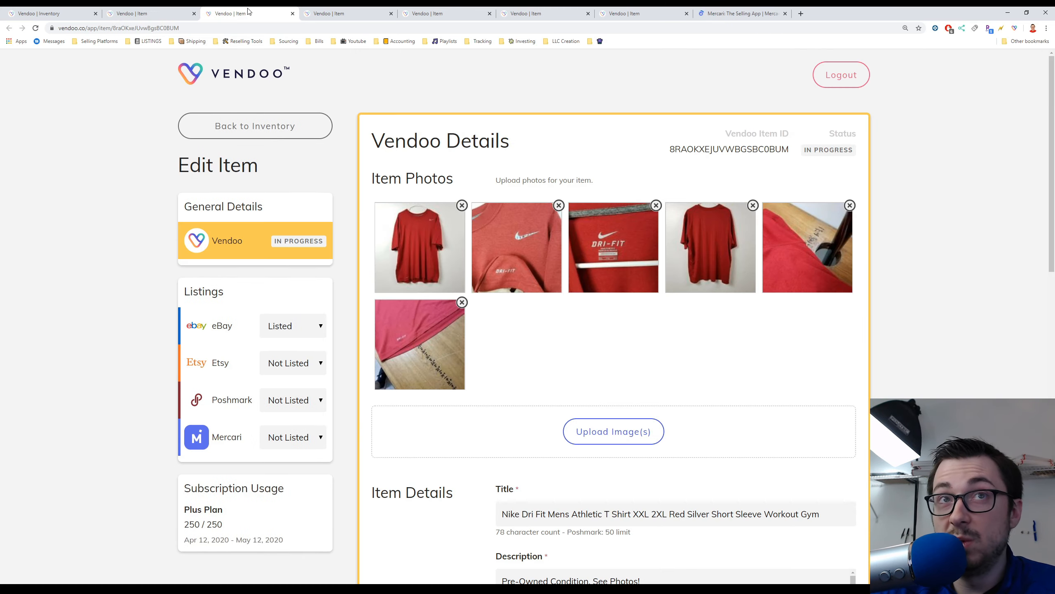
scroll(700, 327, down, 5)
drag(688, 308, 856, 310)
key(BackSpace)
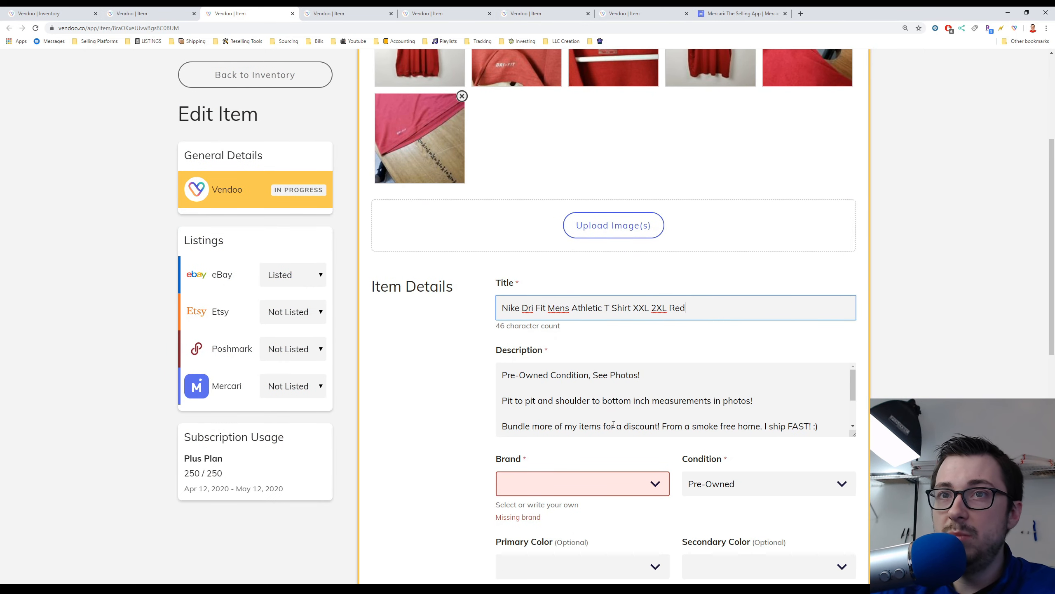
Set the Dri Fit shirt's brand to Nike in the general details
scroll(614, 424, down, 2)
click(535, 399)
key(BackSpace)
scroll(582, 440, down, 2)
click(590, 408)
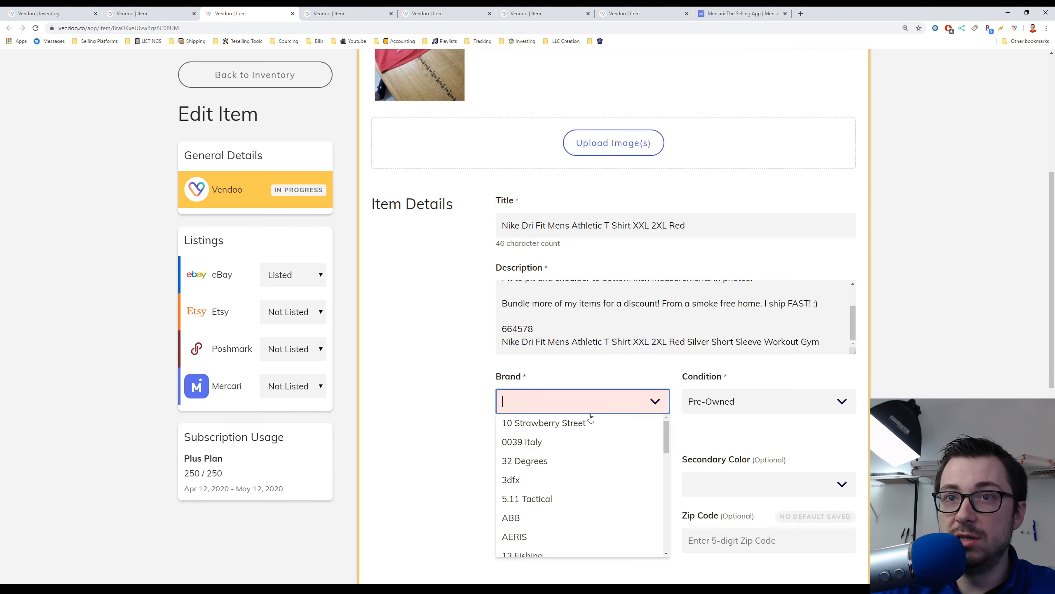
text(nike)
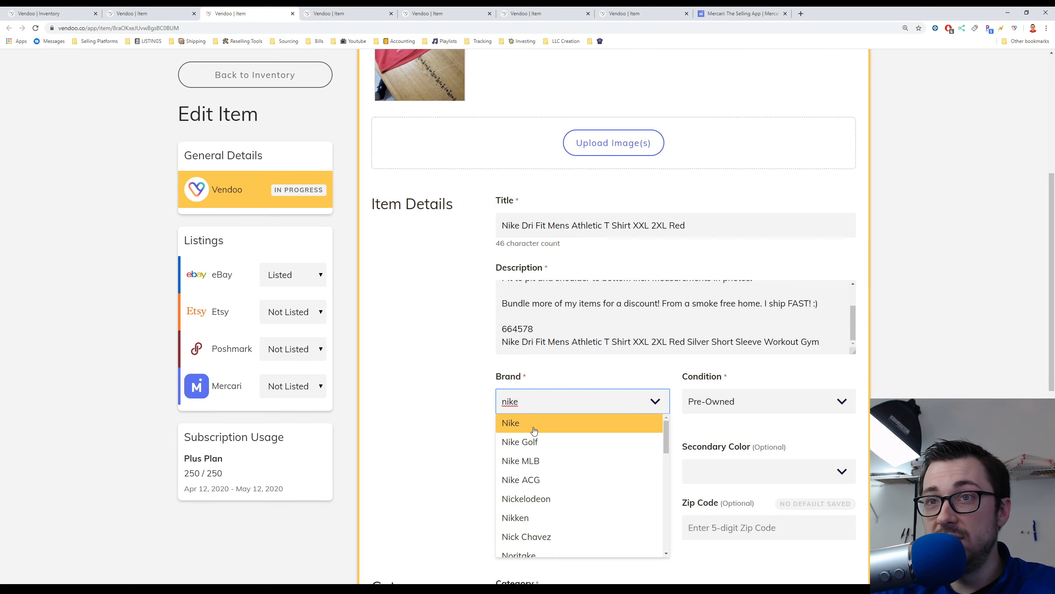
click(533, 425)
Set the Nike Dri Fit shirt's primary color to Red
scroll(639, 405, down, 2)
click(557, 390)
scroll(549, 462, down, 4)
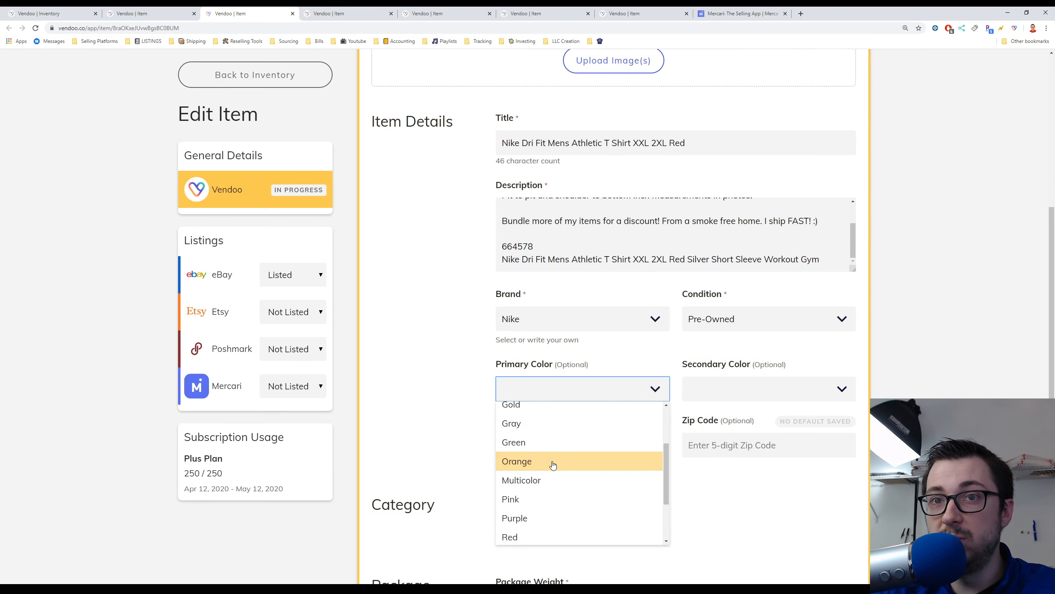
click(549, 461)
Set the red Nike Dri Fit shirt's general category to Men > Shirts > Tees - Short Sleeve and close the finished Polo shirt item
scroll(594, 387, down, 2)
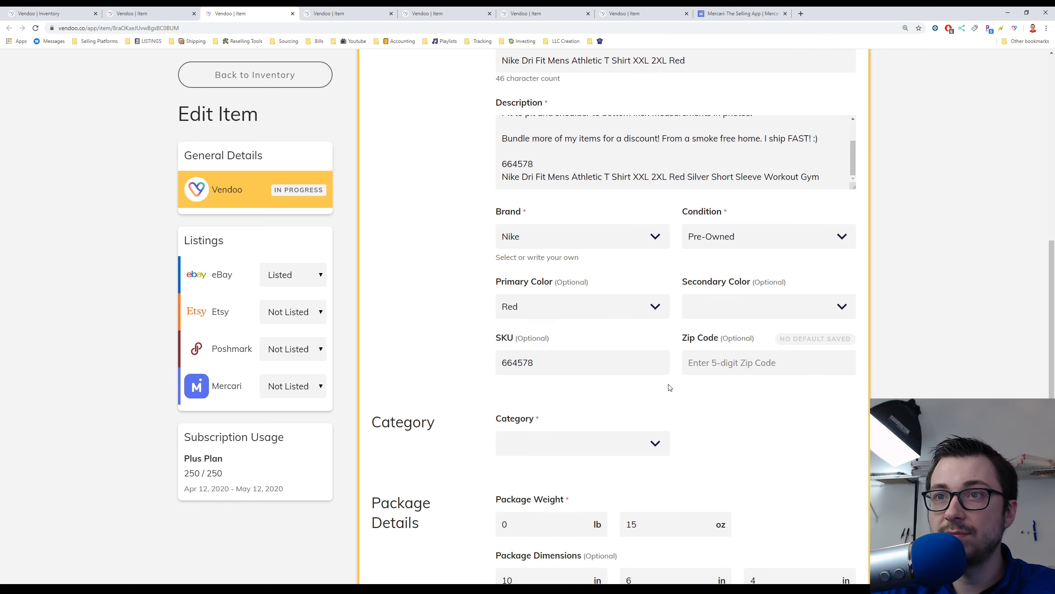
scroll(656, 407, down, 1)
click(657, 401)
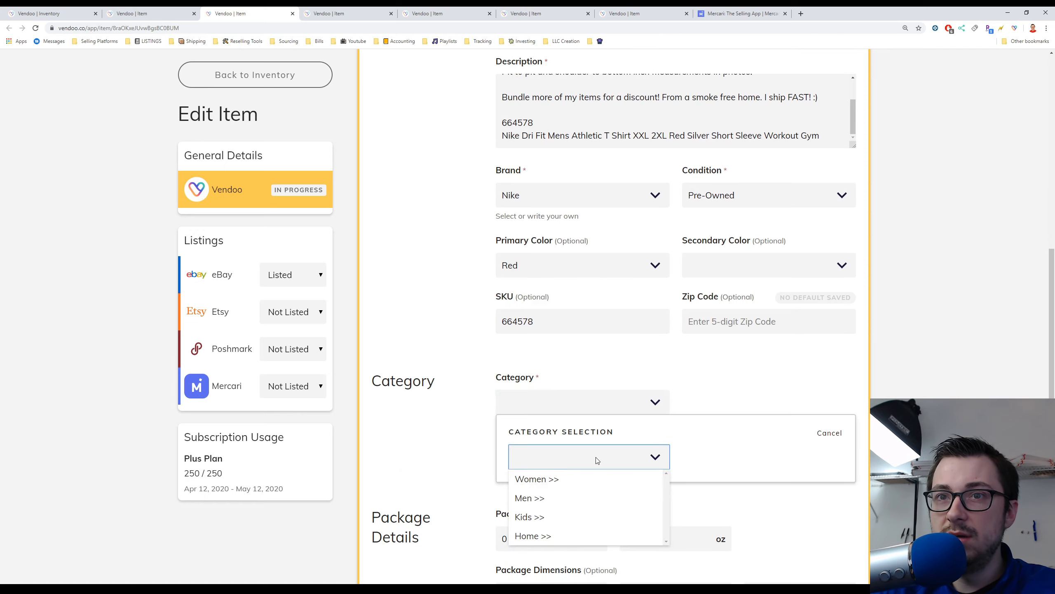
click(574, 497)
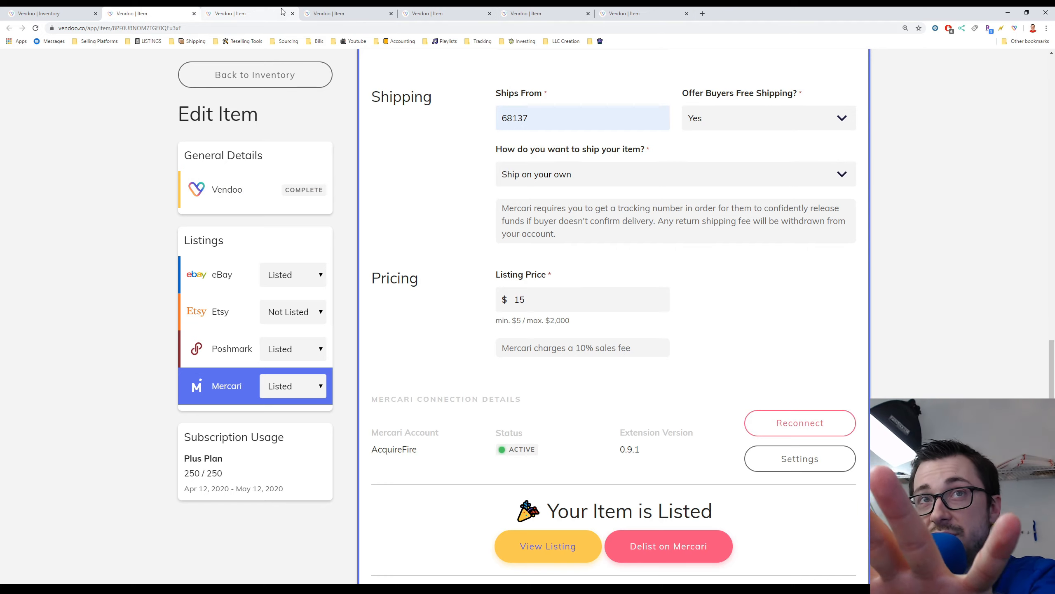
click(194, 14)
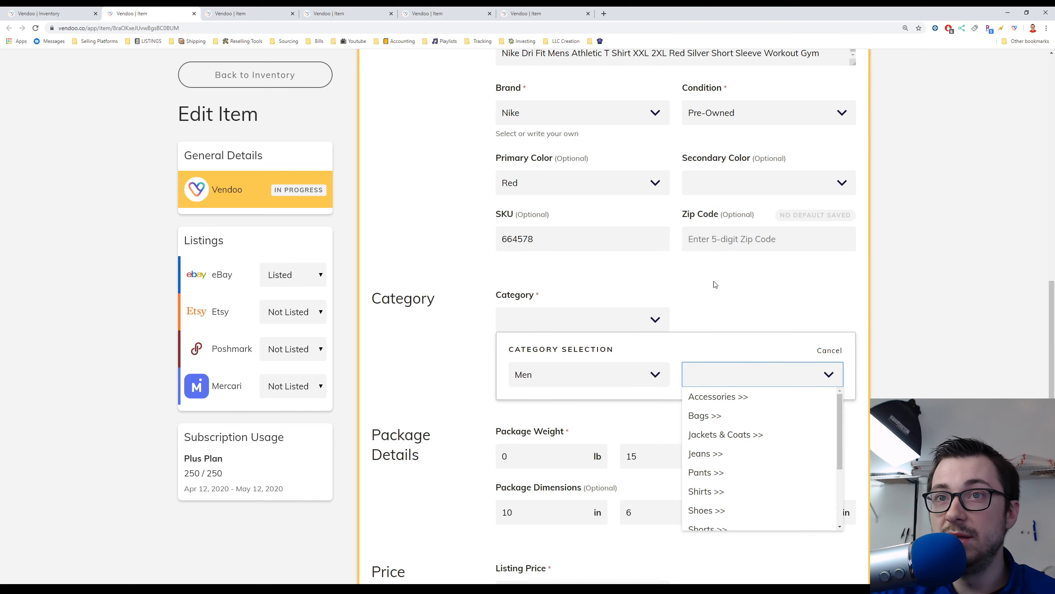
scroll(749, 429, down, 4)
click(726, 399)
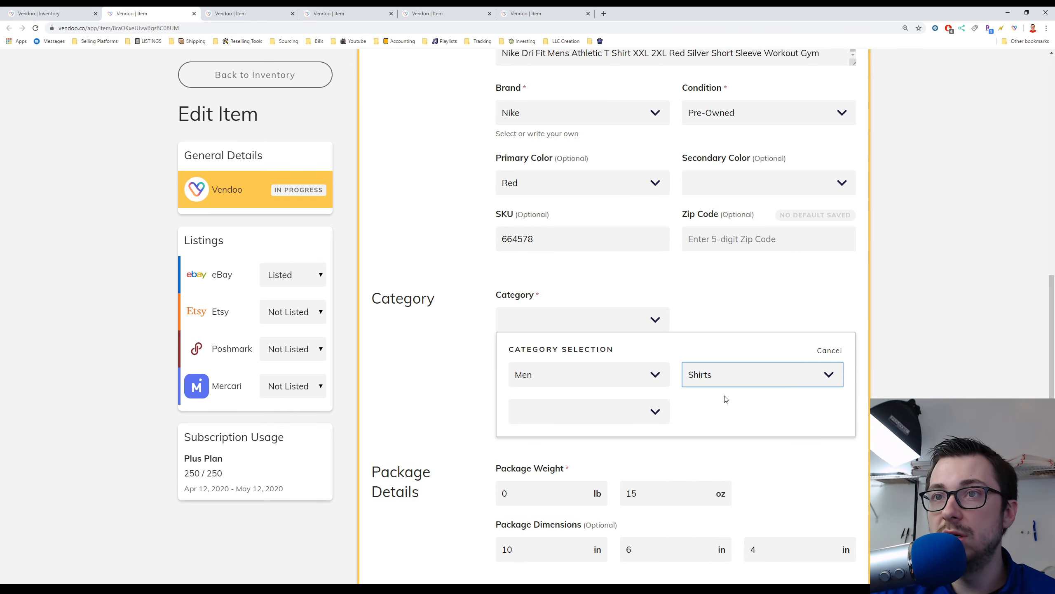
click(645, 412)
scroll(608, 486, down, 2)
click(607, 527)
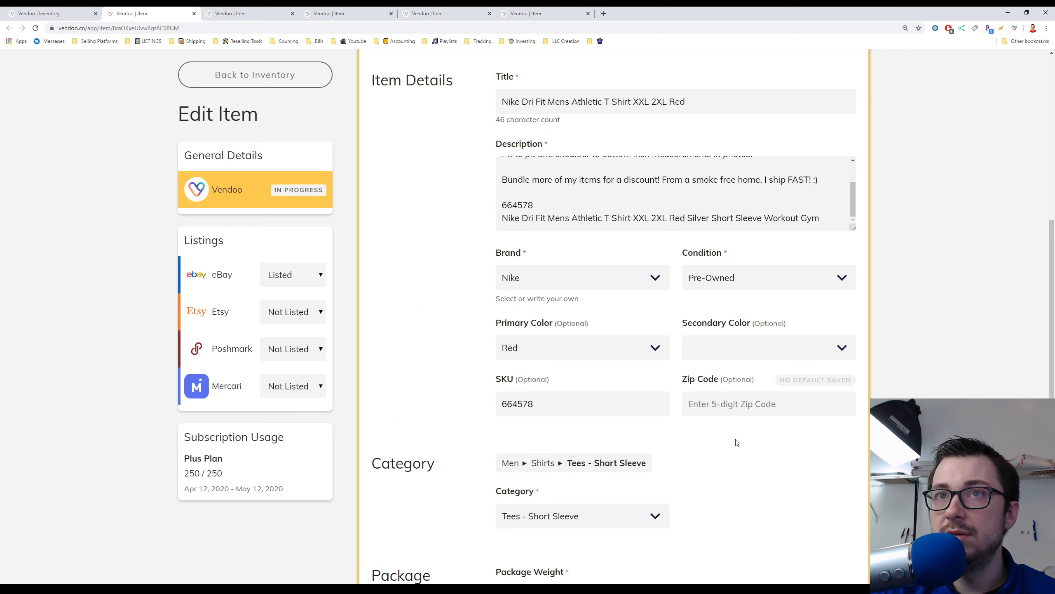
Set the Nike Dri Fit shirt's general listing price to $15 and save the general details
scroll(737, 442, up, 5)
scroll(737, 431, down, 11)
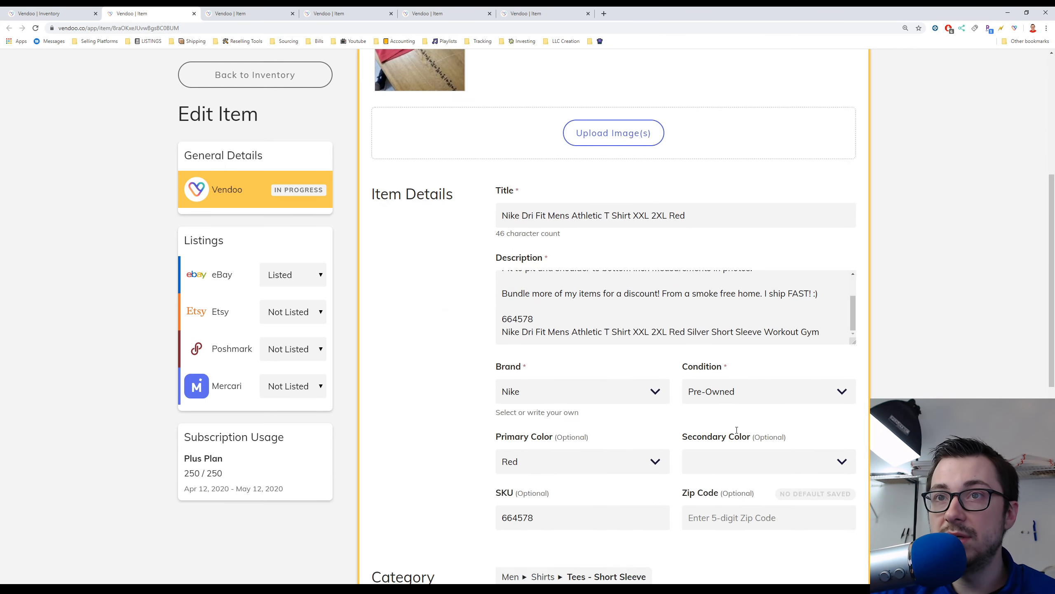
scroll(726, 413, down, 2)
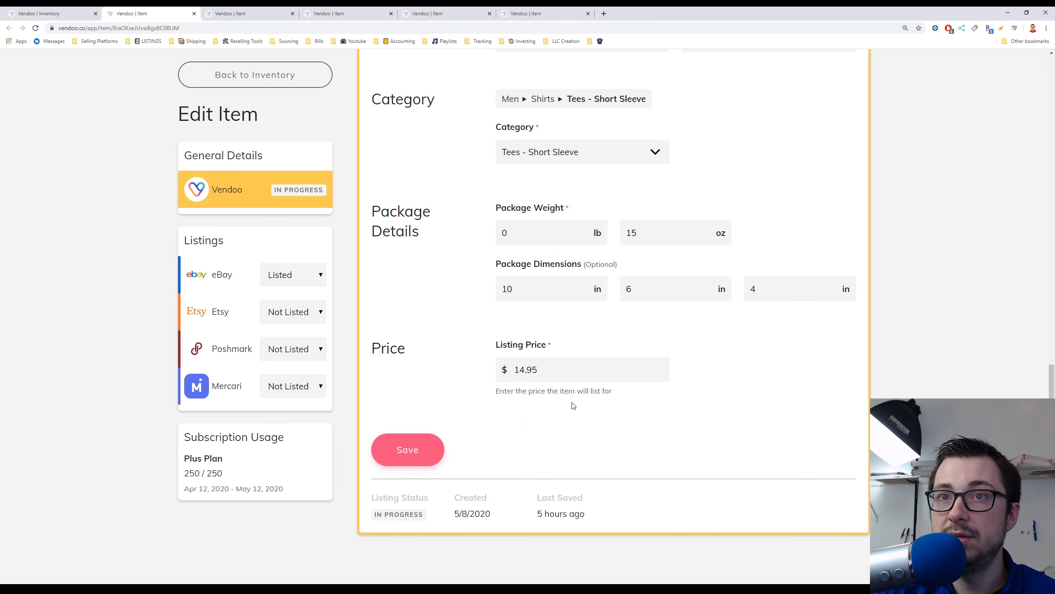
click(407, 462)
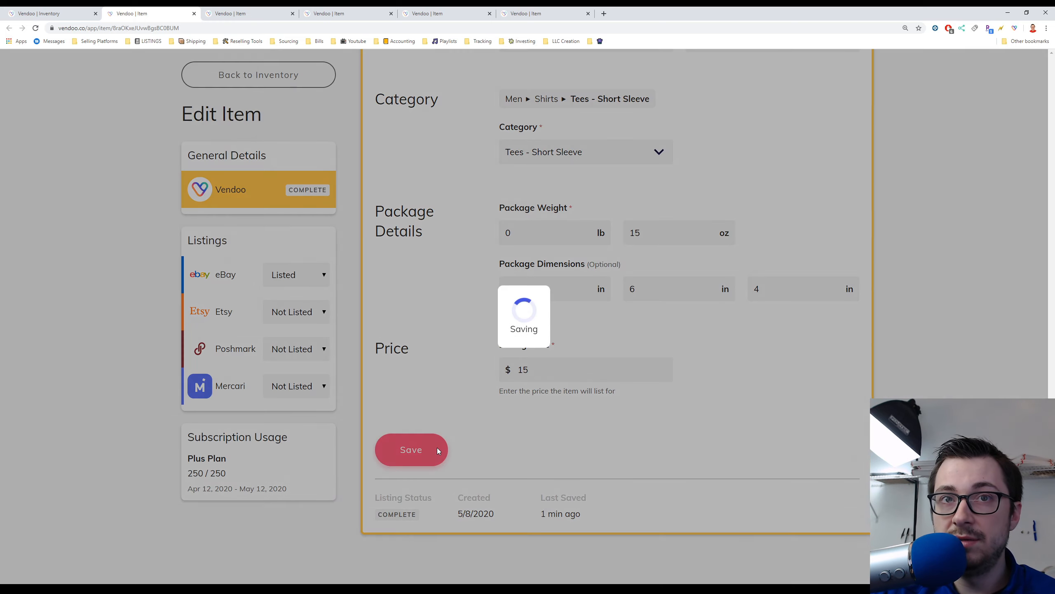
Go to the shirt's Poshmark details and set the size to Standard XXL
click(219, 352)
scroll(698, 344, down, 2)
scroll(698, 344, down, 7)
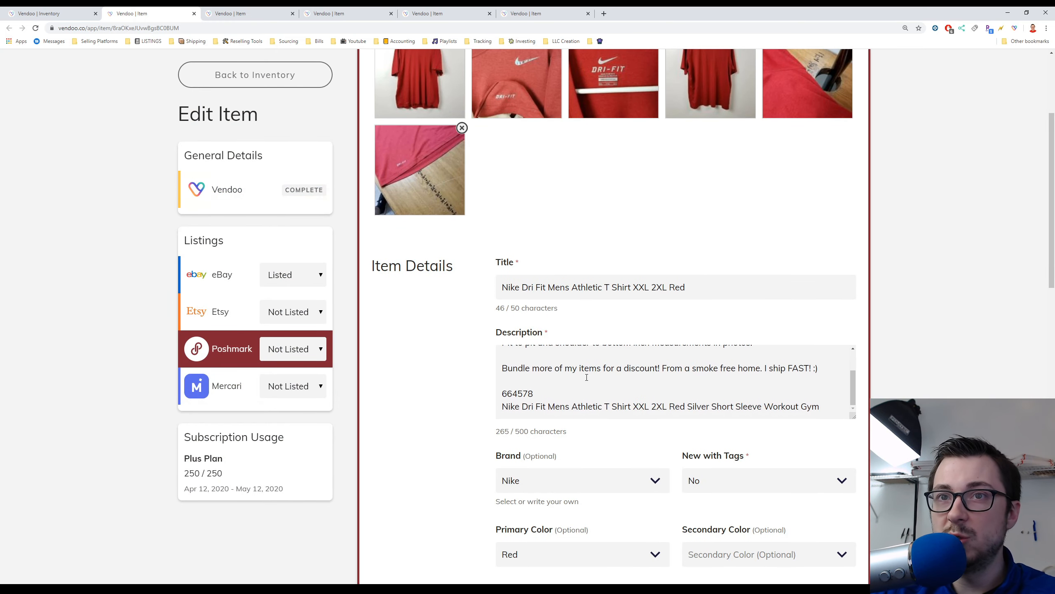
click(582, 451)
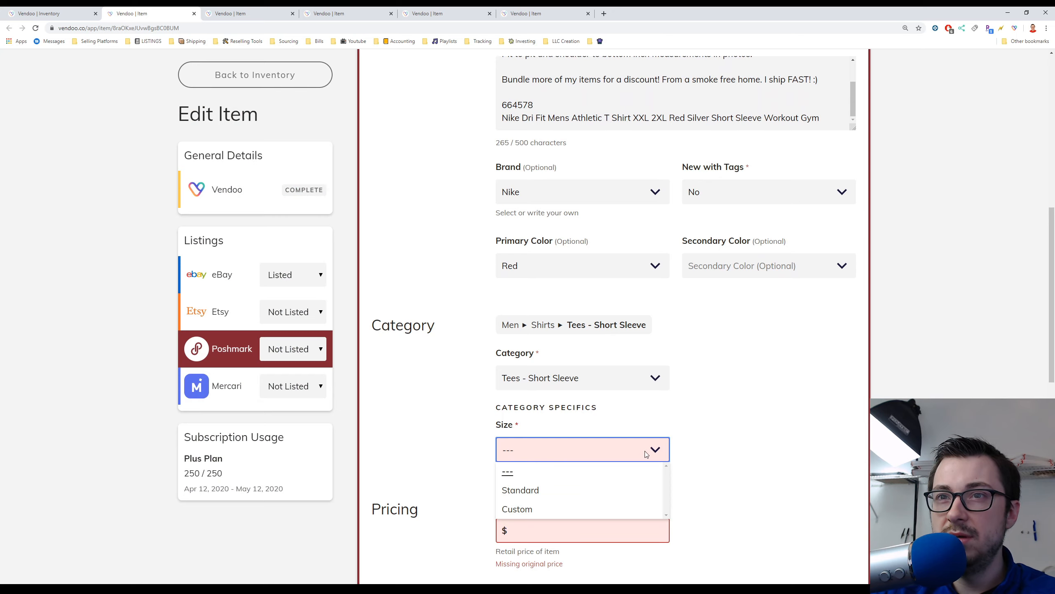
click(518, 488)
click(619, 451)
click(611, 562)
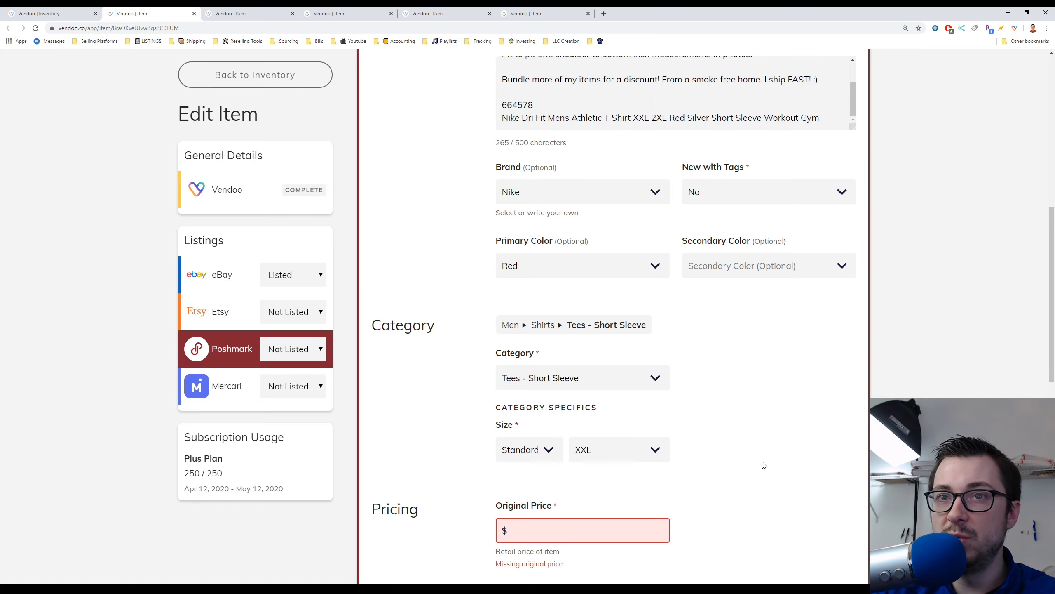
Set the Poshmark original price to $30 and the listing price to $13, and list the Dri Fit shirt on Poshmark
scroll(592, 421, down, 4)
text(30)
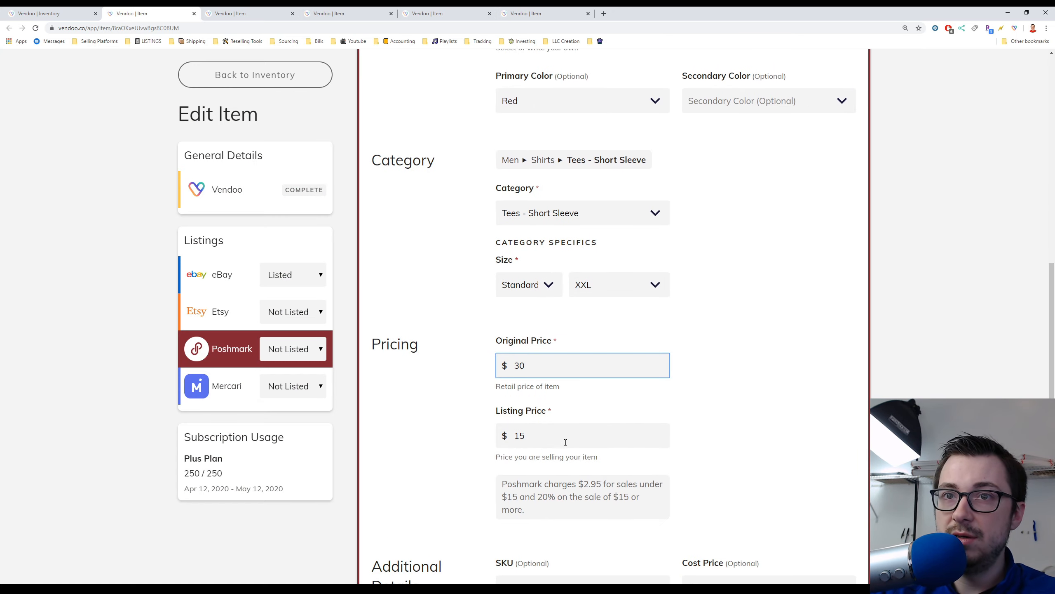
key(Tab)
scroll(451, 418, down, 9)
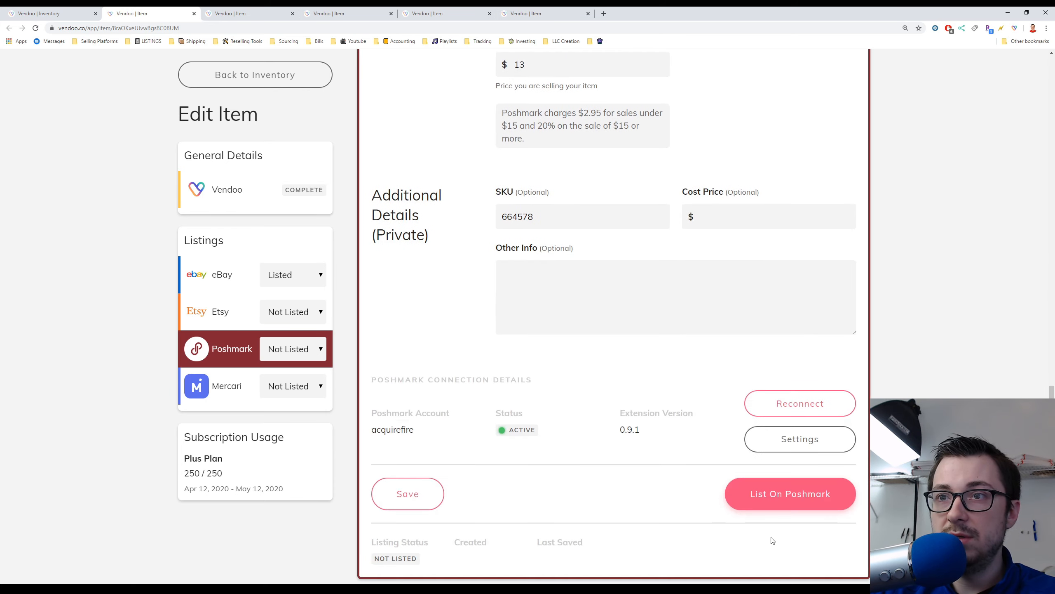
click(781, 493)
Go to the shirt's Mercari details and shorten the title to "Nike Dri Fit Mens Athletic T Shirt XXL"
click(218, 394)
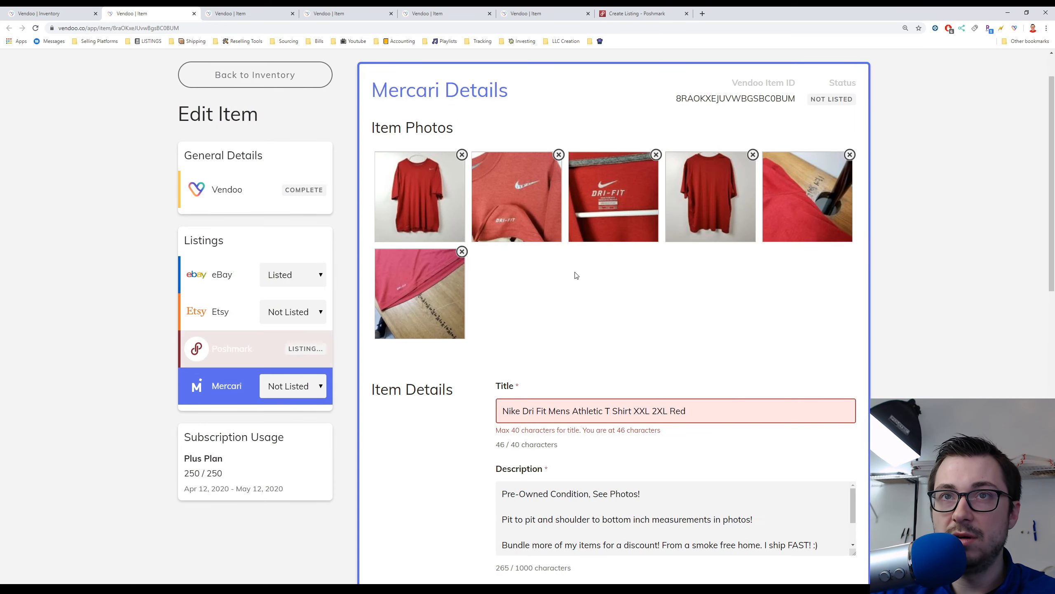
scroll(573, 276, down, 2)
drag(651, 339, 802, 339)
key(BackSpace)
key(BackSpace)
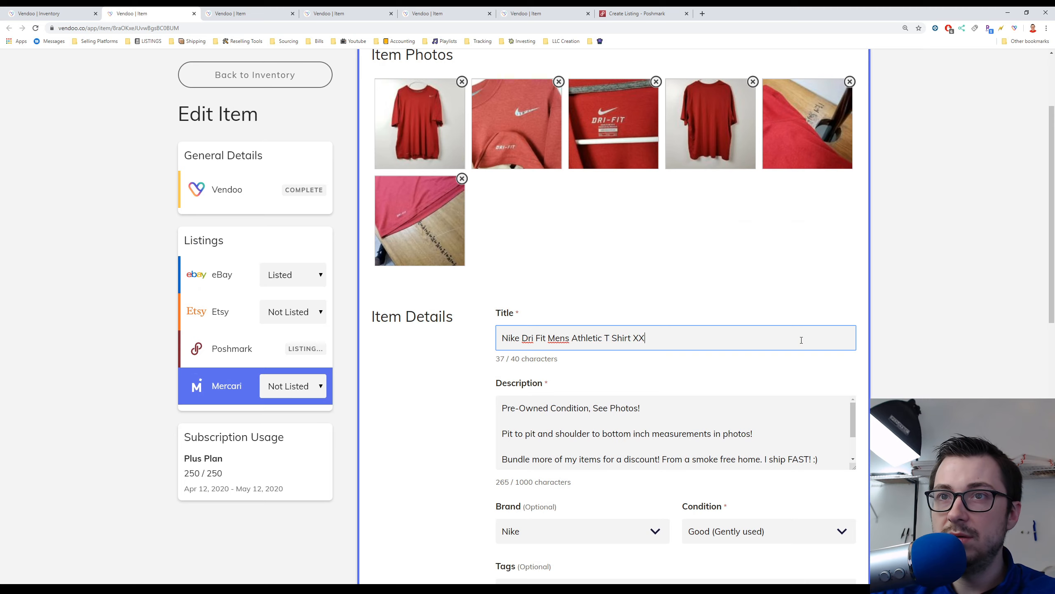
text(L)
click(768, 308)
scroll(631, 333, down, 4)
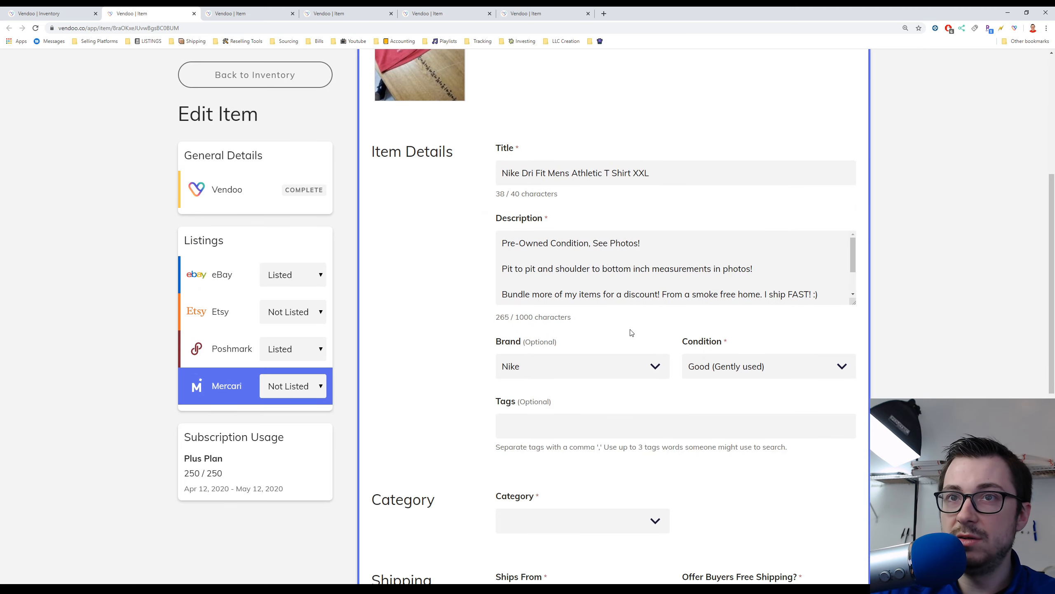
Set the Dri Fit shirt's Mercari category to Men > Tops > T-shirts
scroll(512, 324, down, 4)
click(590, 359)
click(590, 411)
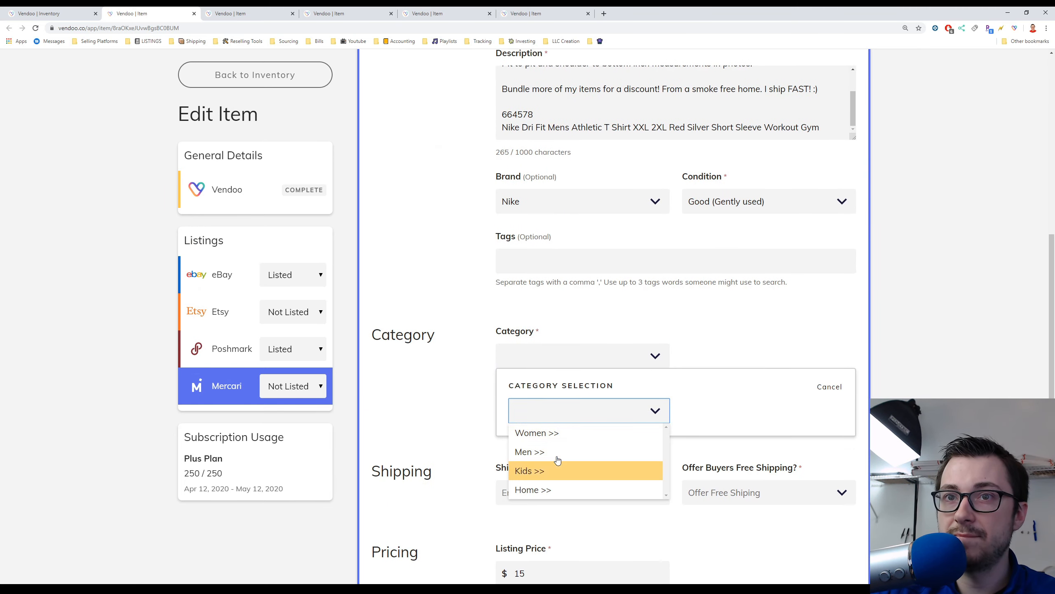
click(557, 450)
click(744, 409)
click(707, 432)
click(615, 449)
scroll(598, 499, down, 1)
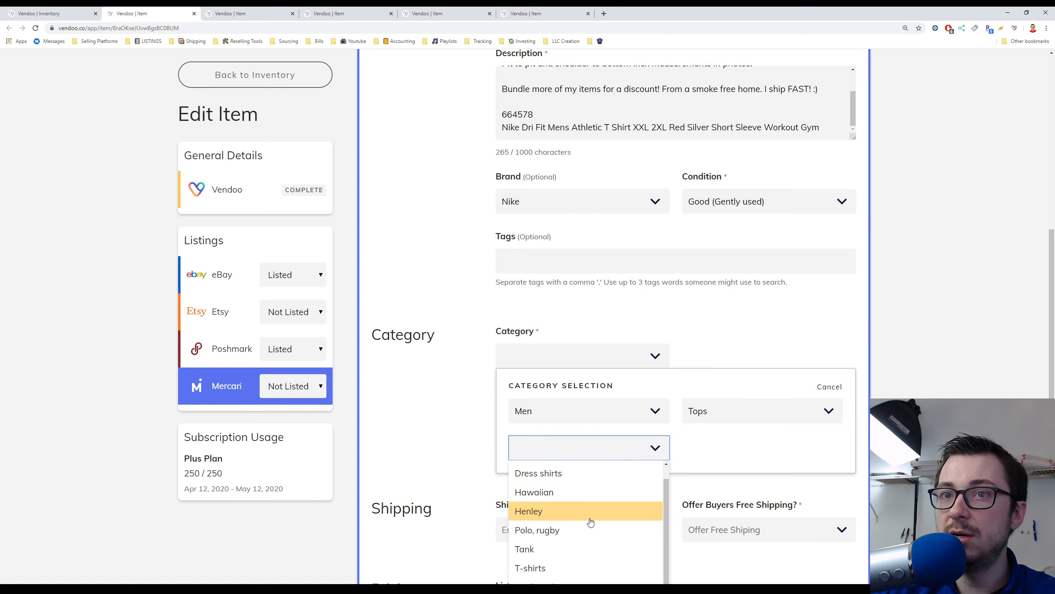
click(572, 559)
Set the Dri Fit shirt's Mercari size to XXL (50-52)
scroll(457, 396, down, 2)
click(615, 374)
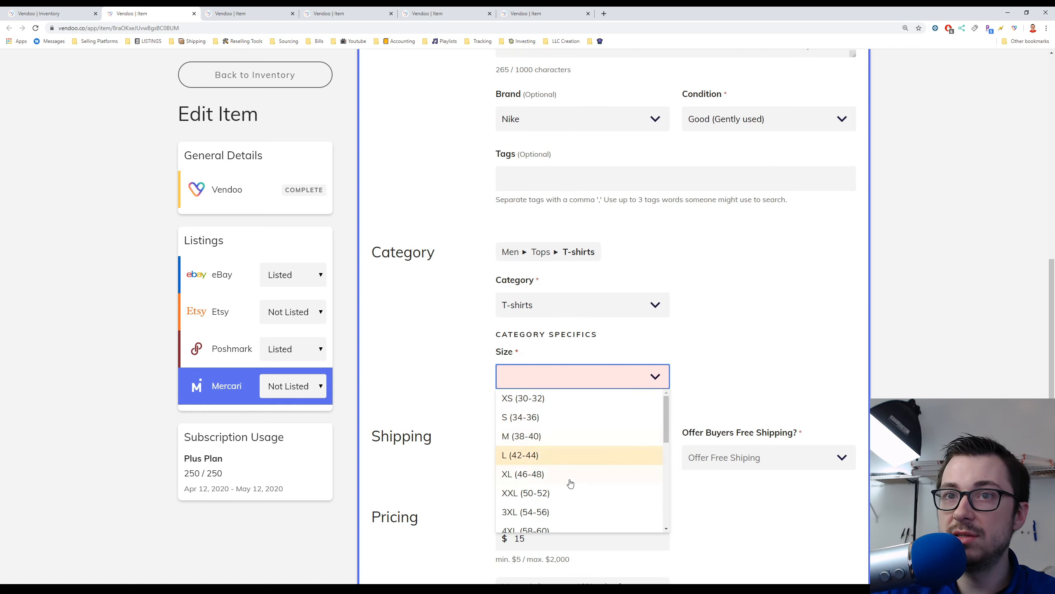
click(573, 495)
Enter the ships-from zip code, set free shipping to Yes with Ship on your own, and list the Dri Fit shirt on Mercari
scroll(604, 383, down, 3)
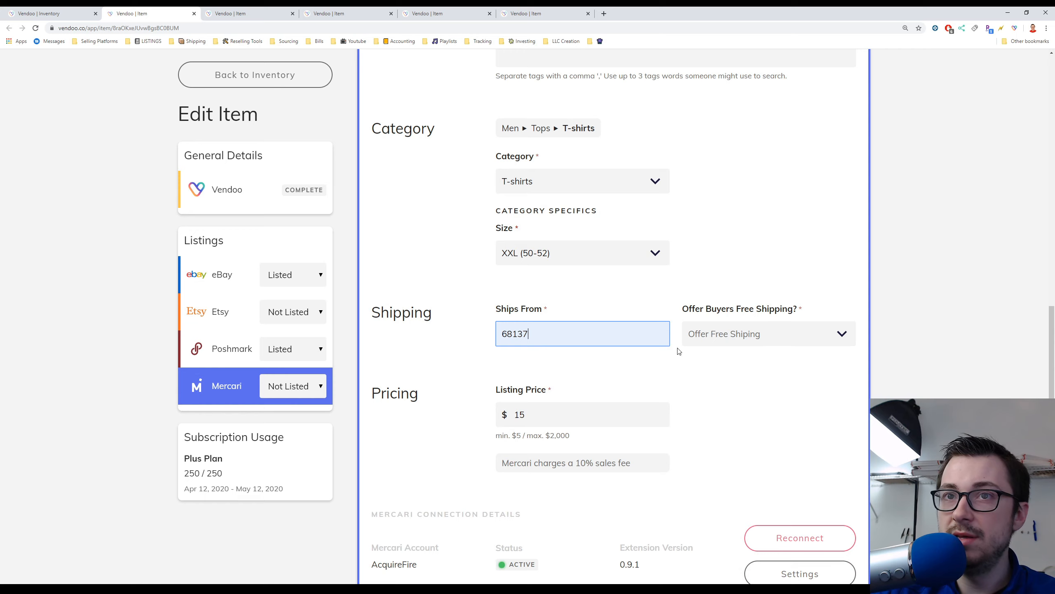
click(689, 337)
click(730, 372)
click(590, 390)
click(581, 429)
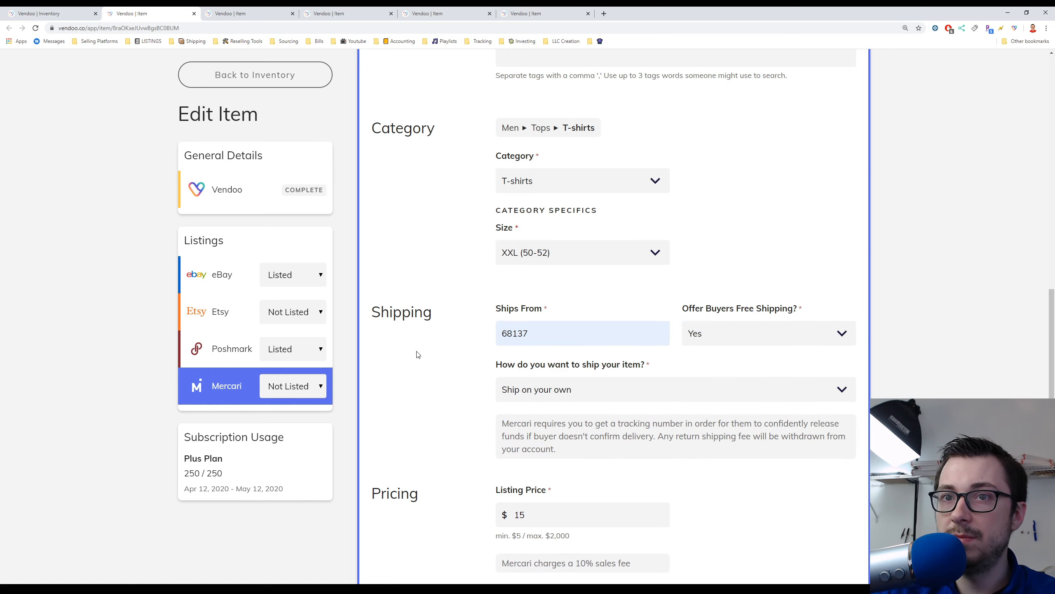
scroll(582, 416, down, 7)
click(810, 447)
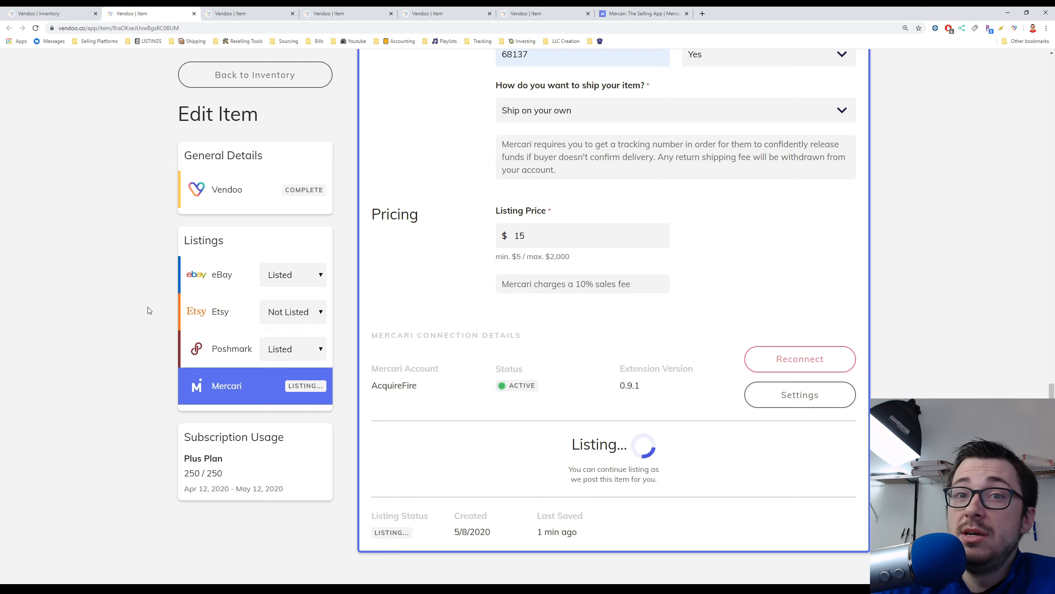
scroll(314, 410, up, 15)
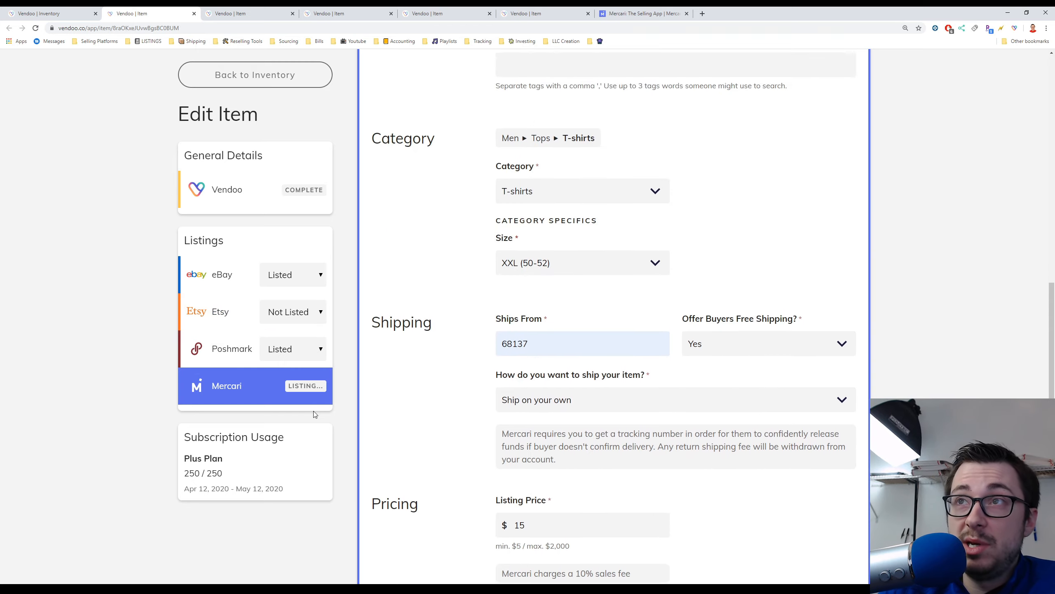
scroll(288, 426, up, 5)
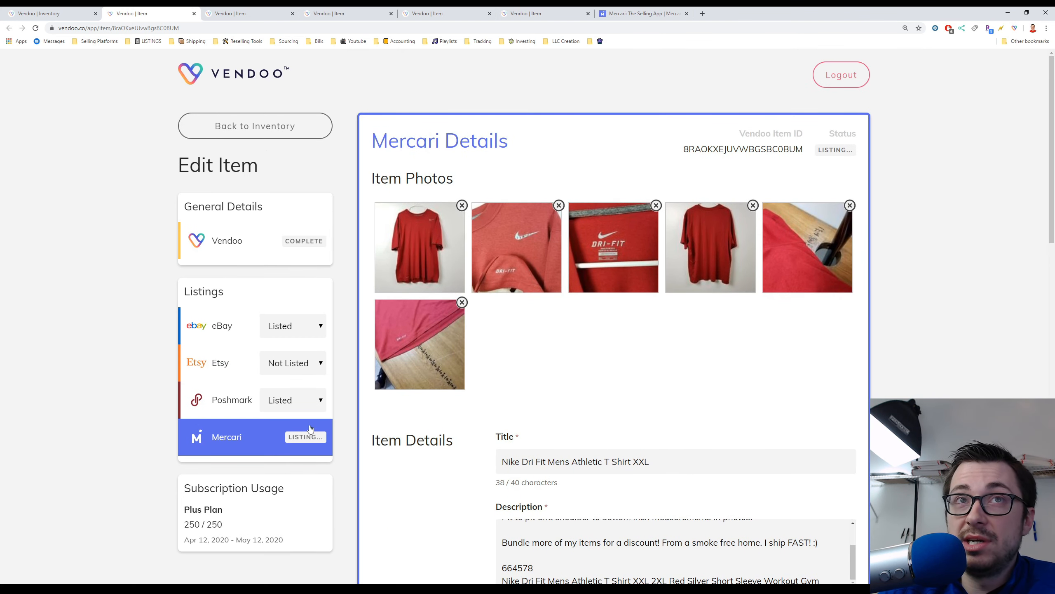
scroll(309, 428, down, 6)
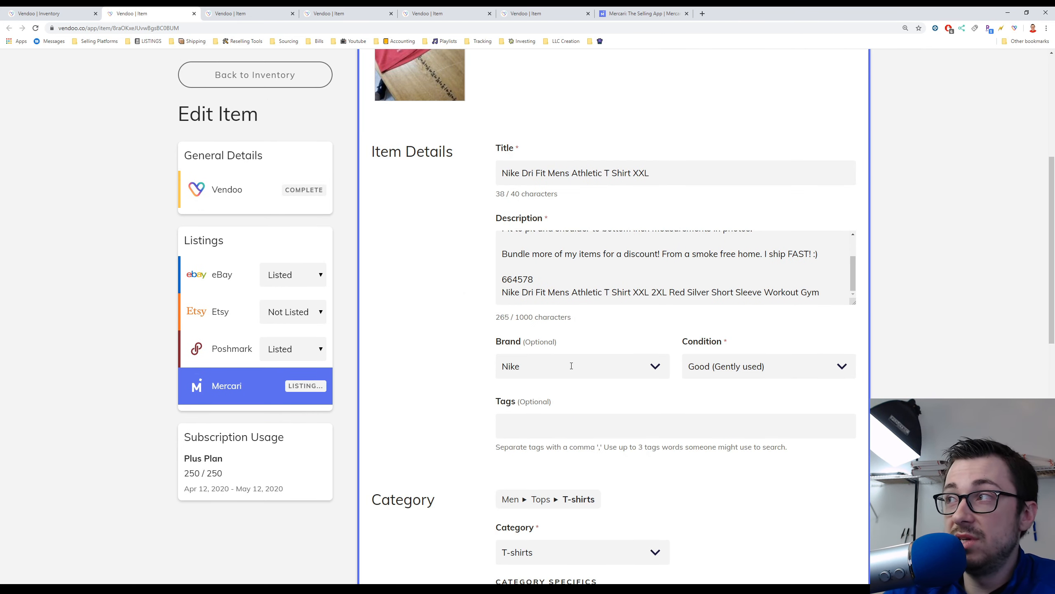
scroll(285, 319, up, 6)
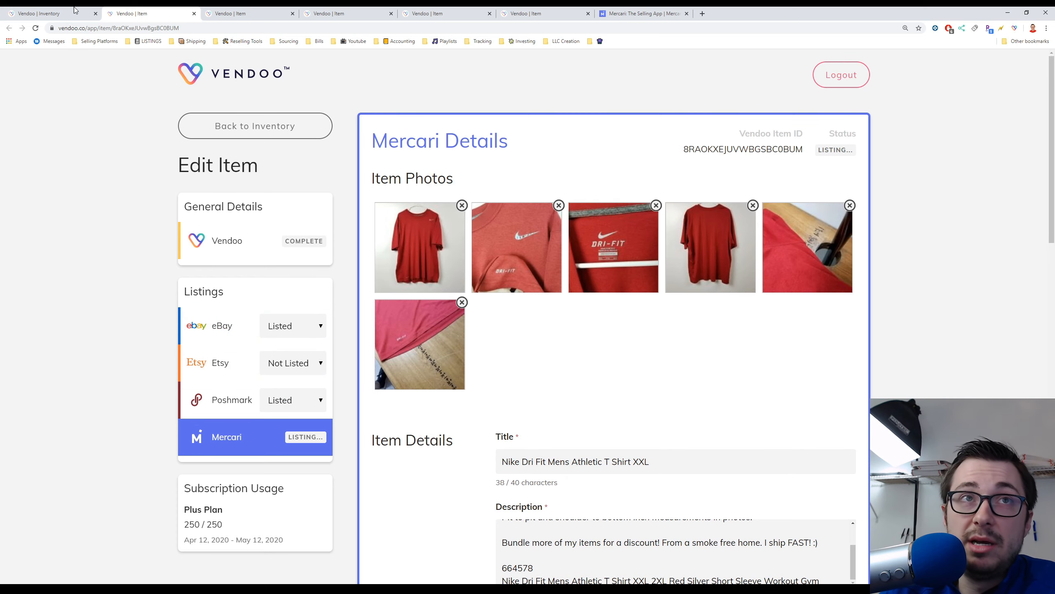
Open the change options for the subscription in the account settings and review the monthly listing plans and add-ons
click(75, 10)
scroll(412, 258, up, 8)
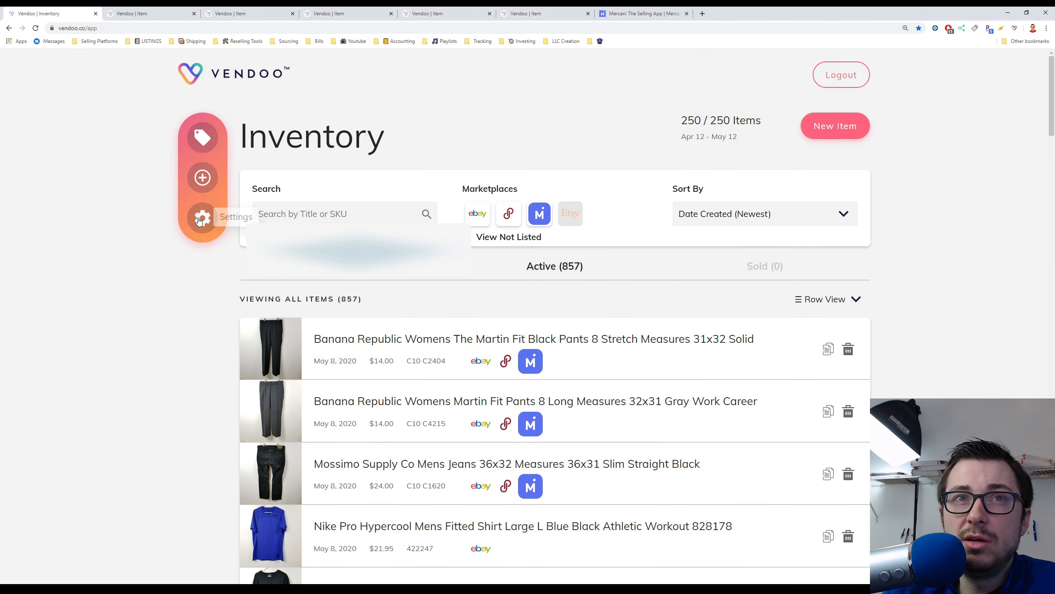
click(202, 217)
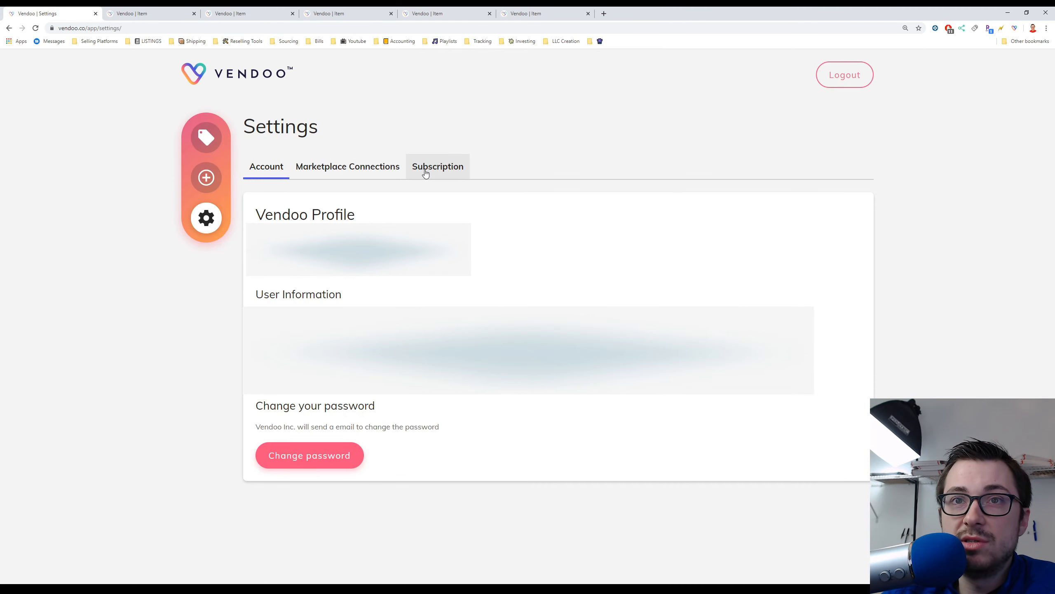
click(427, 172)
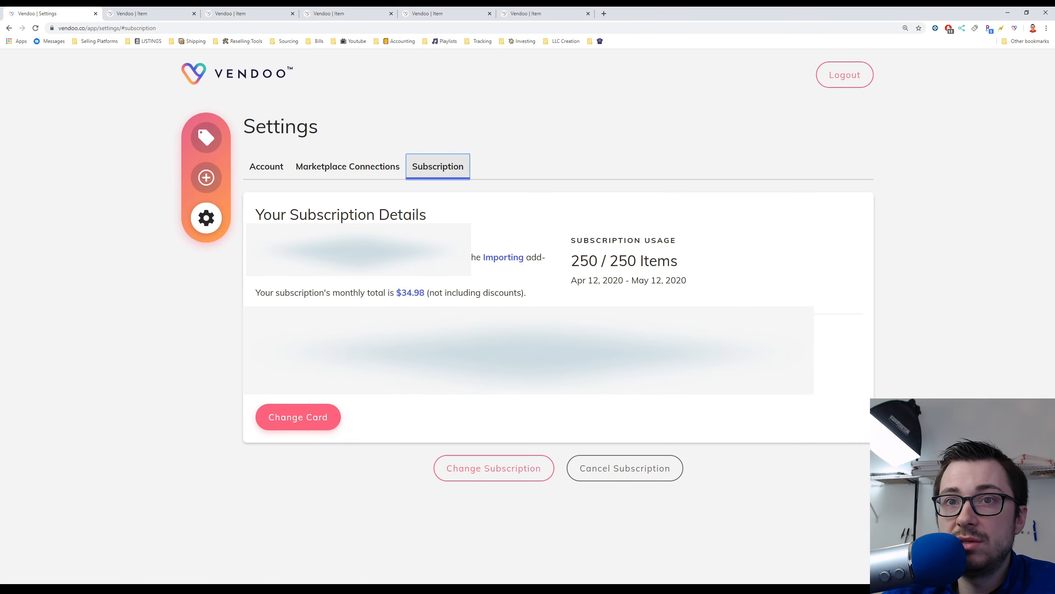
click(512, 476)
scroll(497, 428, down, 1)
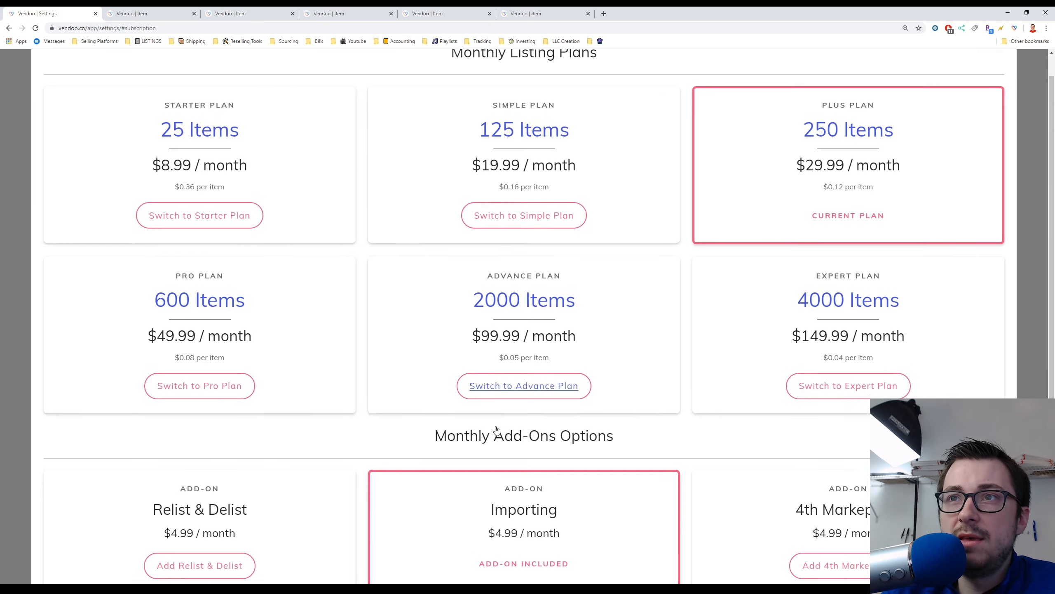
scroll(410, 268, up, 1)
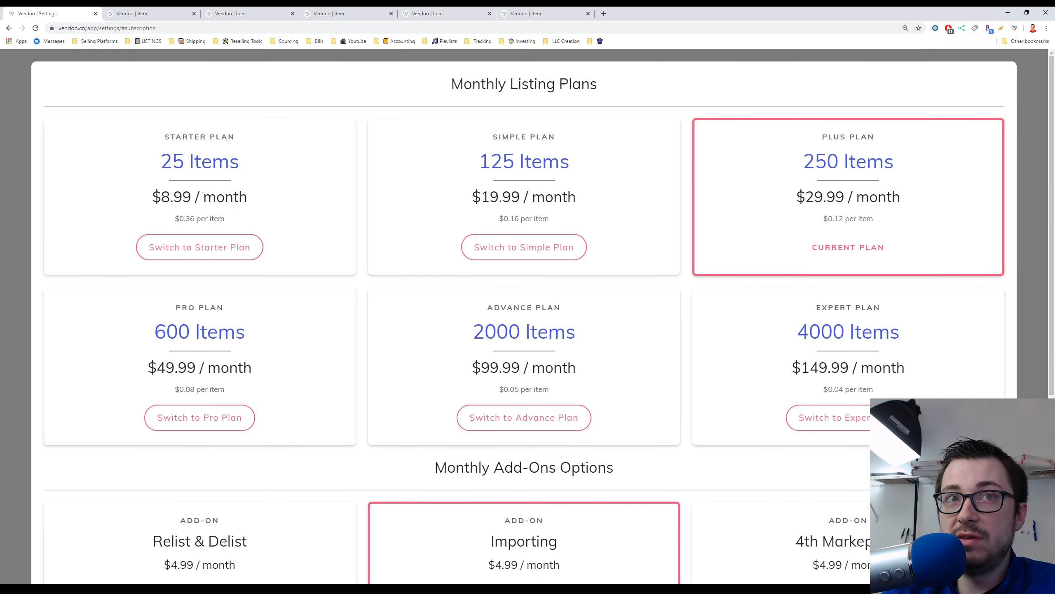
scroll(708, 327, down, 2)
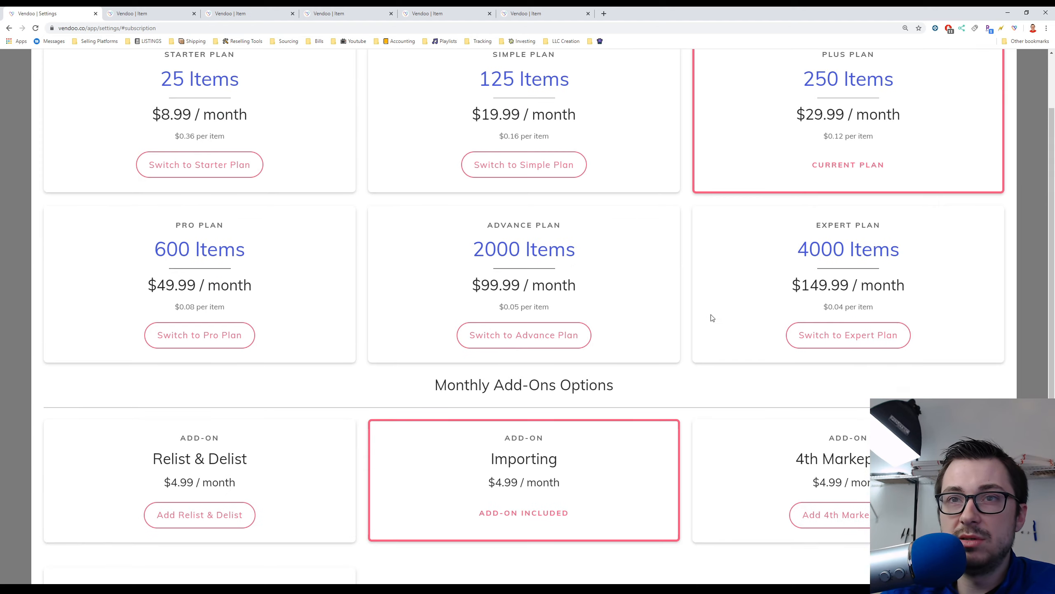
scroll(823, 267, down, 4)
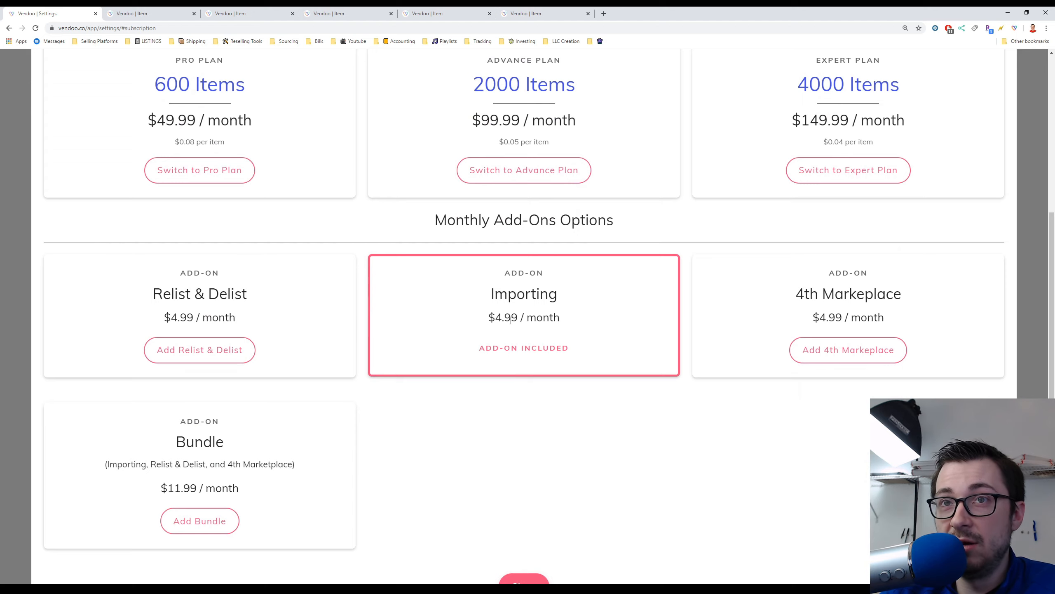
scroll(549, 385, up, 2)
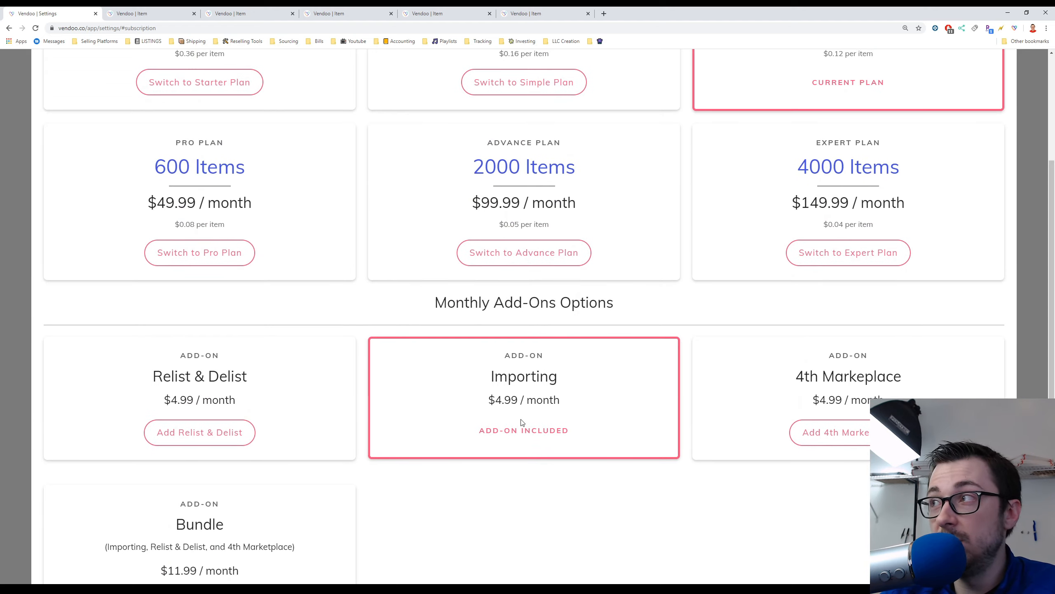
Examine the monthly prices of the 4th Marketplace, Relist & Delist, Importing and Bundle add-ons
scroll(489, 373, down, 1)
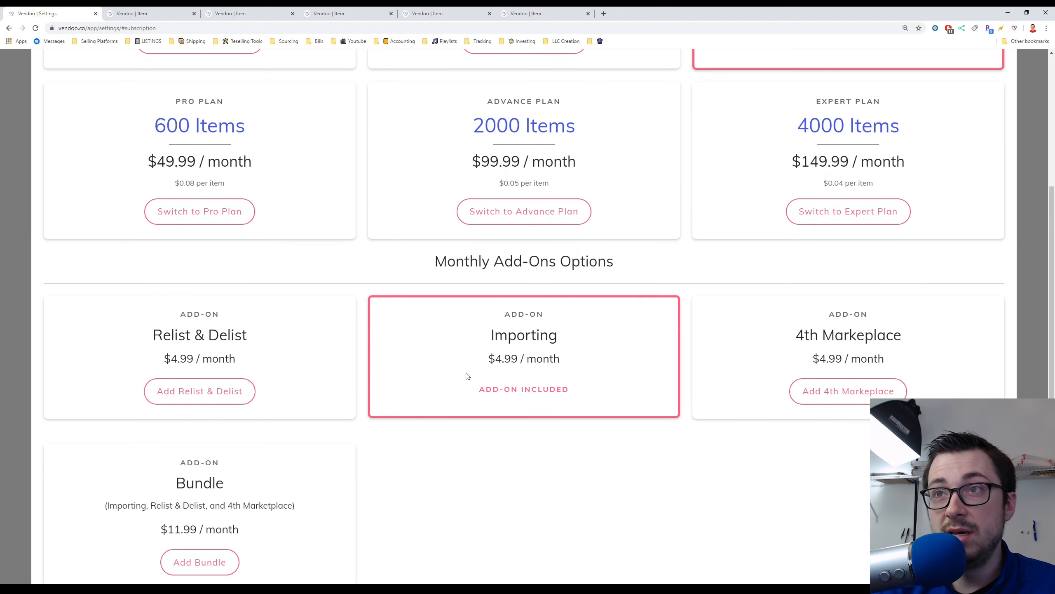
drag(795, 334, 908, 339)
drag(813, 358, 895, 362)
drag(163, 359, 255, 372)
click(304, 345)
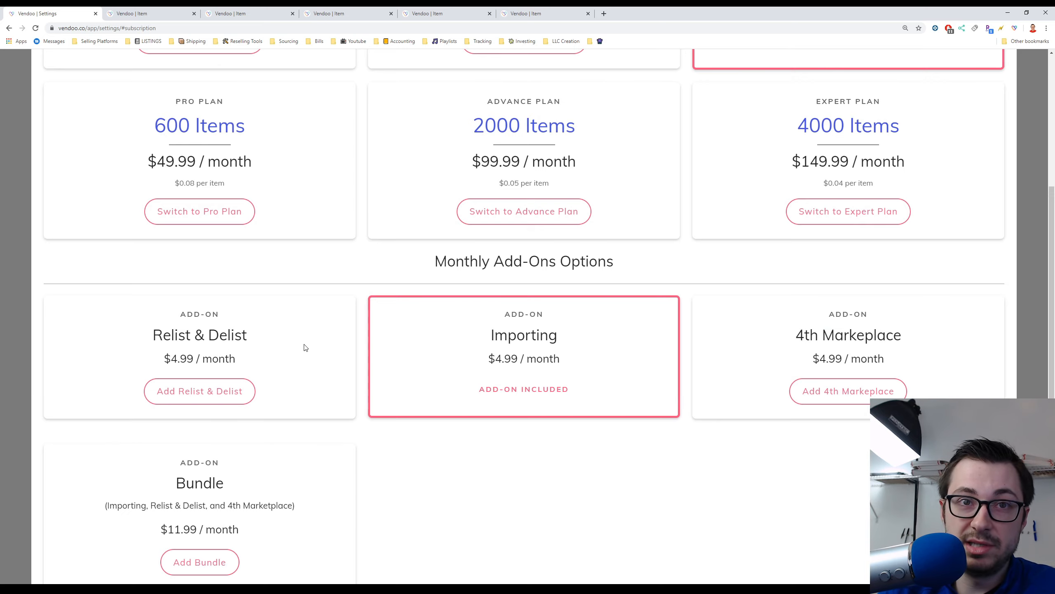
scroll(315, 371, down, 2)
drag(160, 283, 235, 279)
click(290, 283)
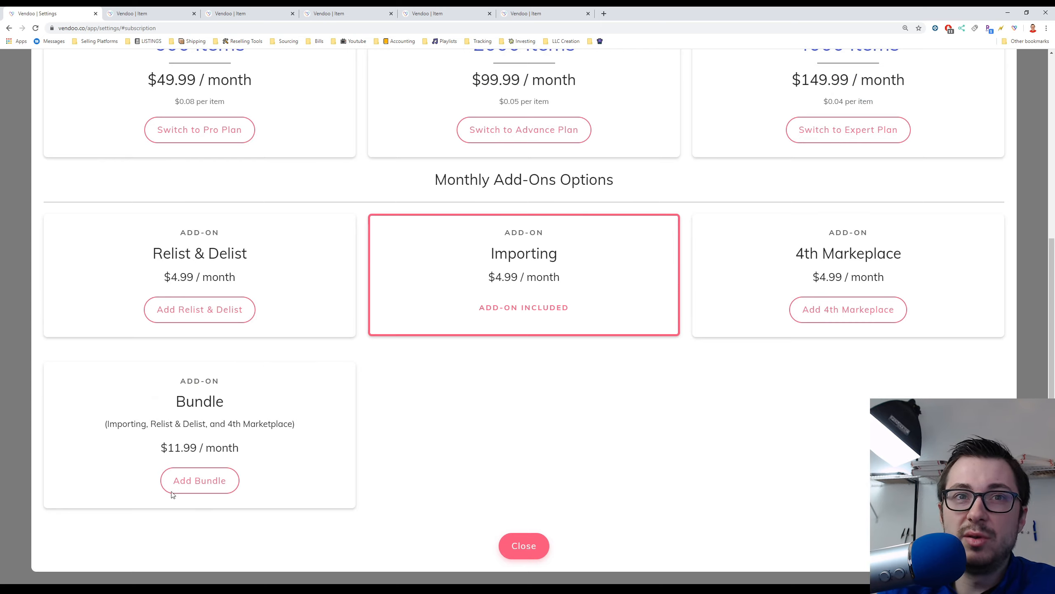
Review the Pro Plan's item allowance alongside the other listing plans and add-ons, and close the plan options without switching
scroll(241, 465, up, 5)
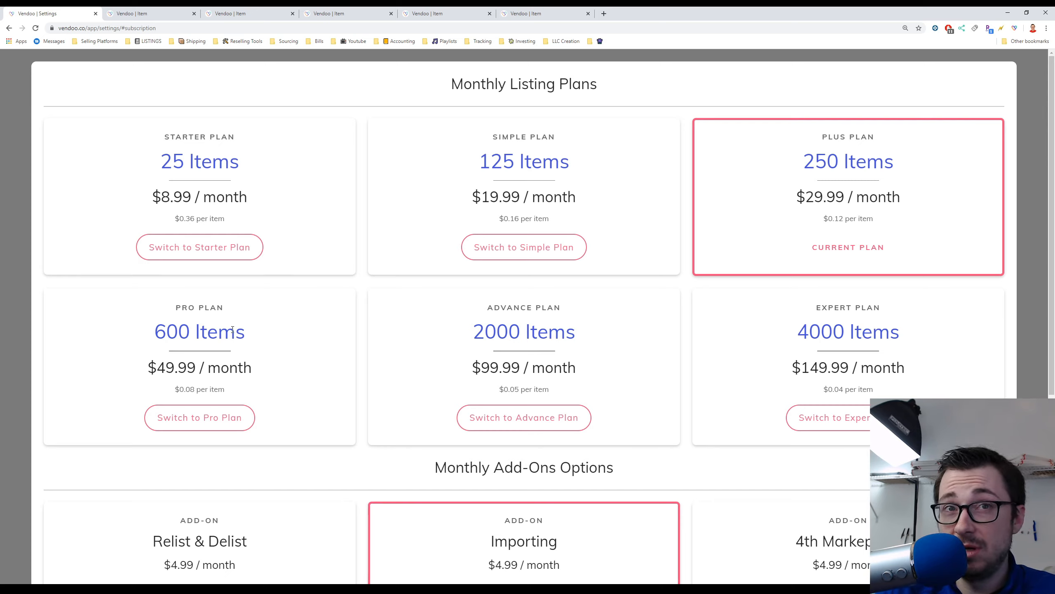
drag(159, 335, 281, 338)
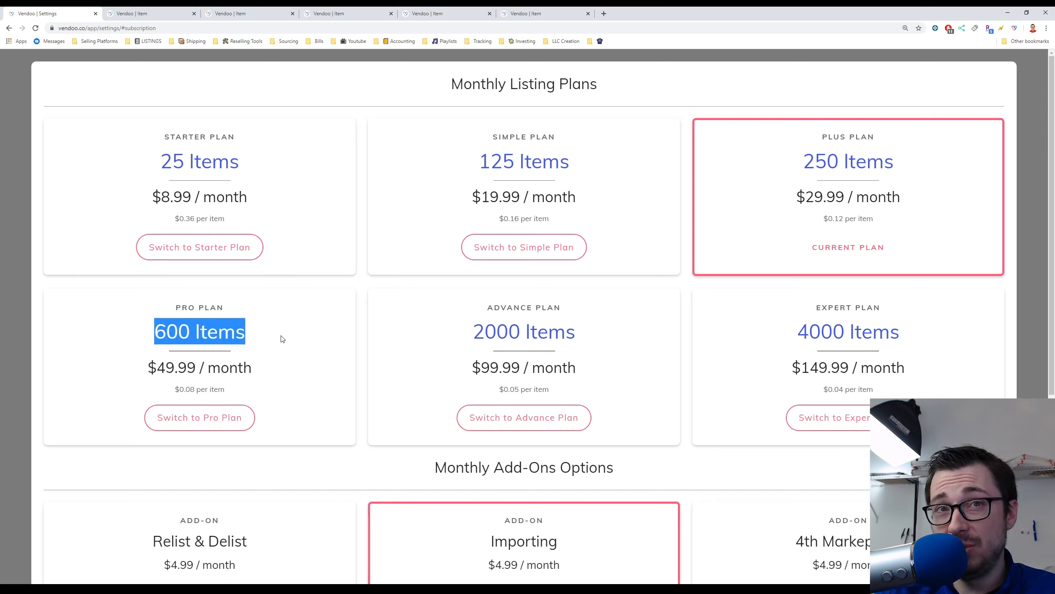
click(281, 339)
scroll(313, 337, down, 5)
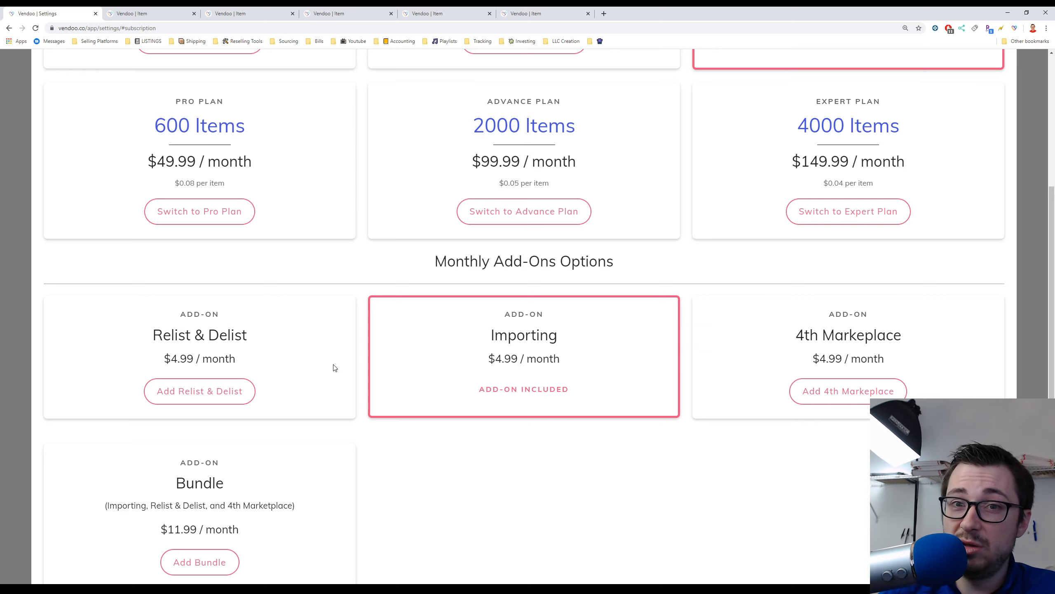
scroll(452, 210, up, 5)
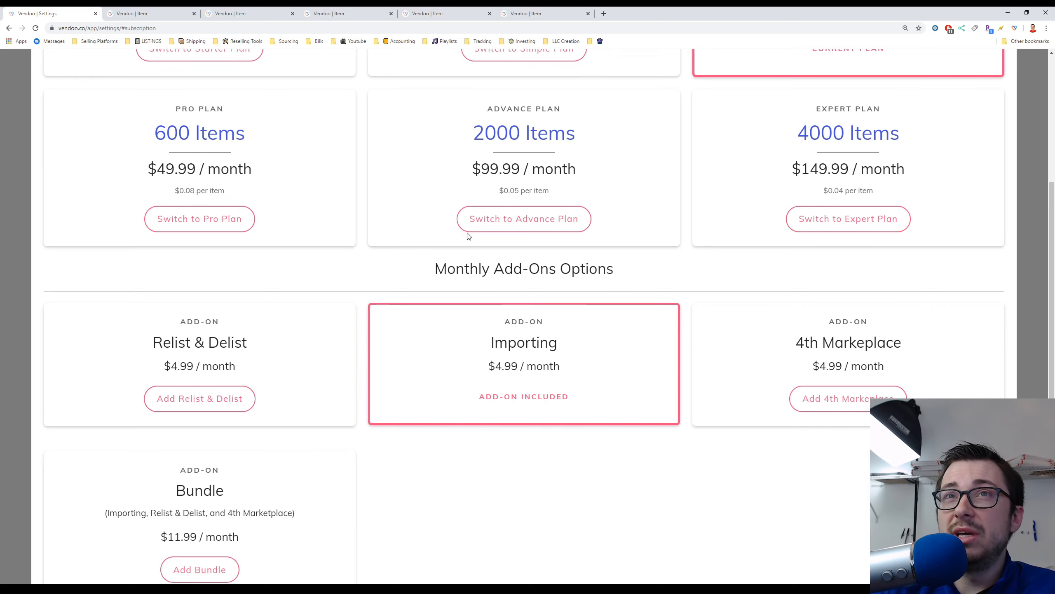
scroll(358, 384, down, 6)
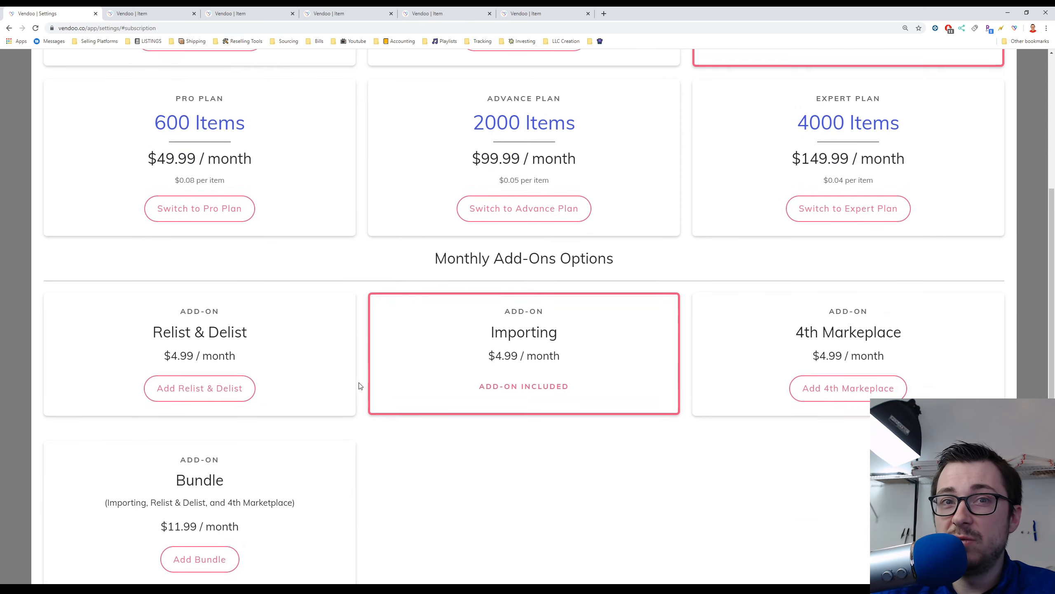
click(518, 546)
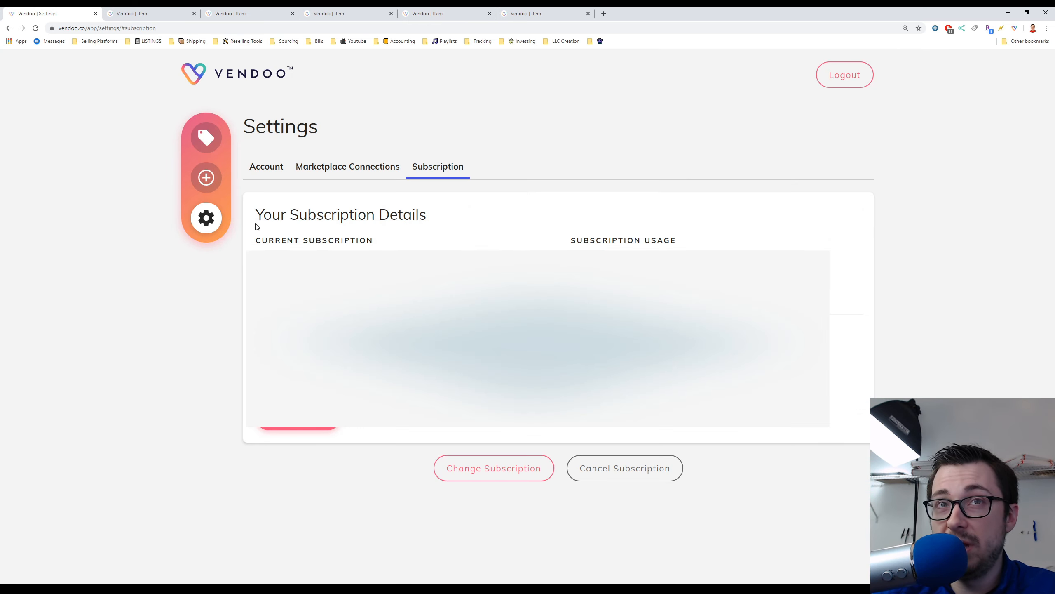
Review the account profile and the marketplace connections for eBay, Etsy, Poshmark and Mercari in the settings, ending on the account profile
click(266, 167)
click(316, 164)
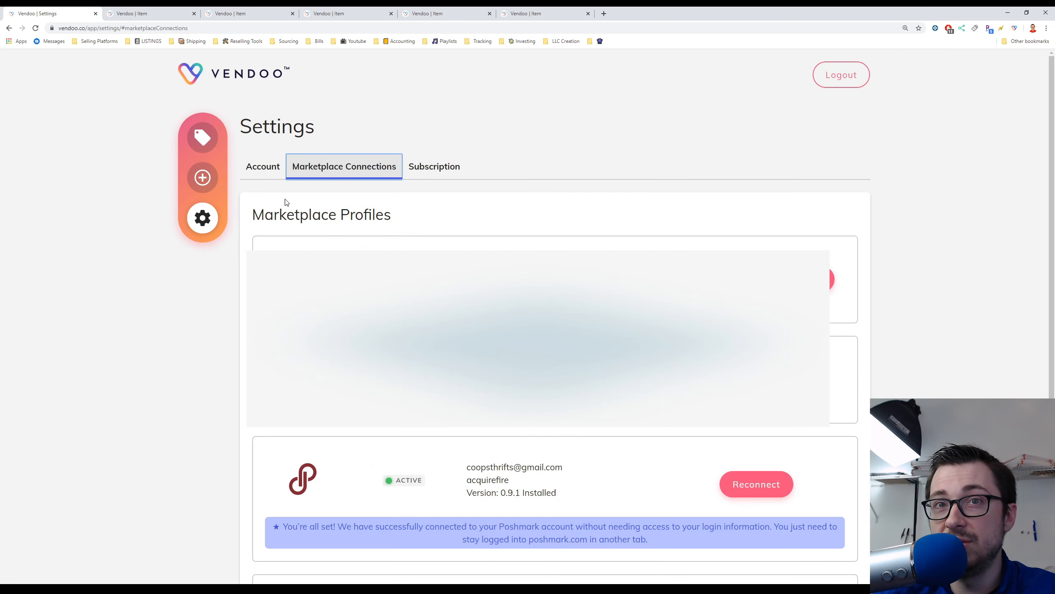
click(269, 170)
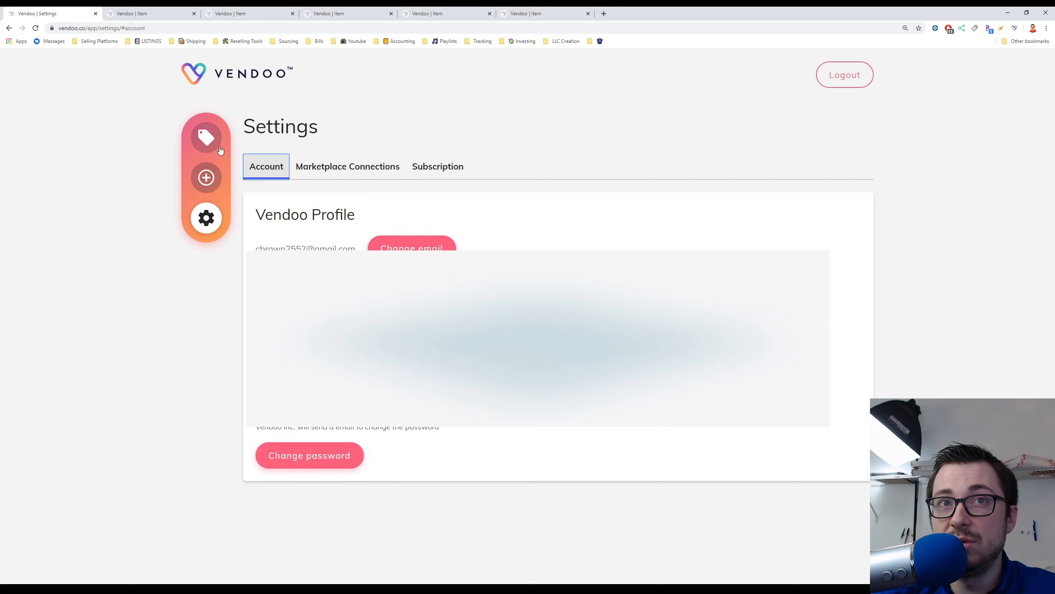
click(331, 167)
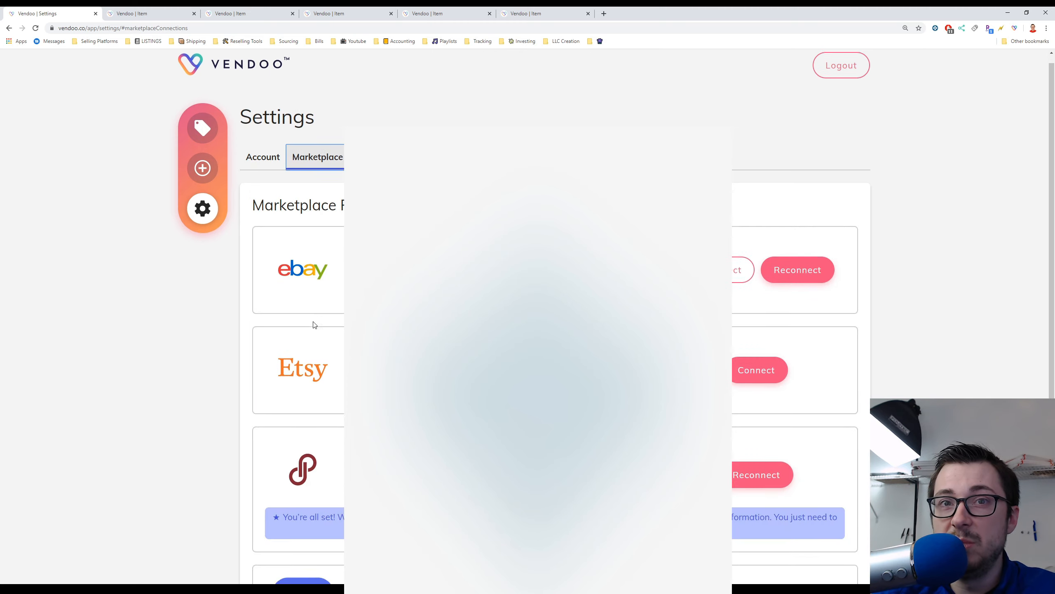
scroll(314, 325, down, 3)
scroll(311, 386, up, 2)
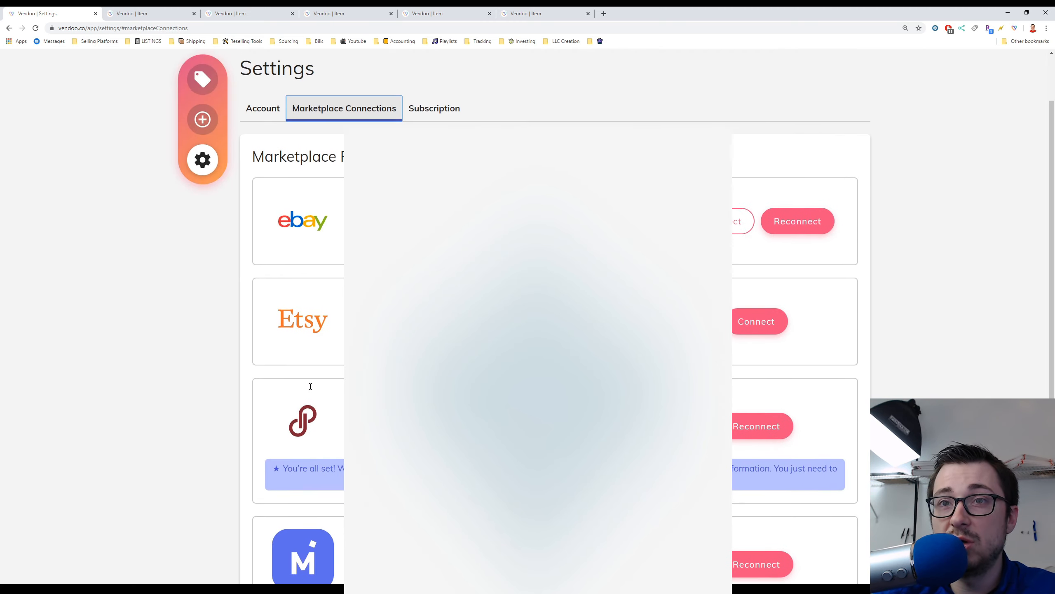
scroll(300, 291, up, 2)
click(264, 167)
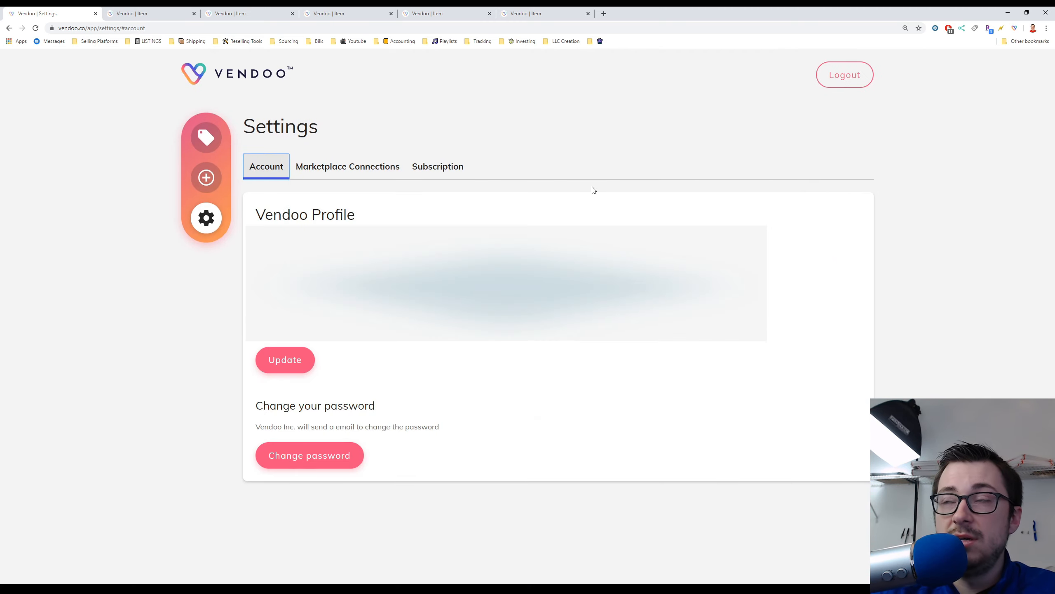